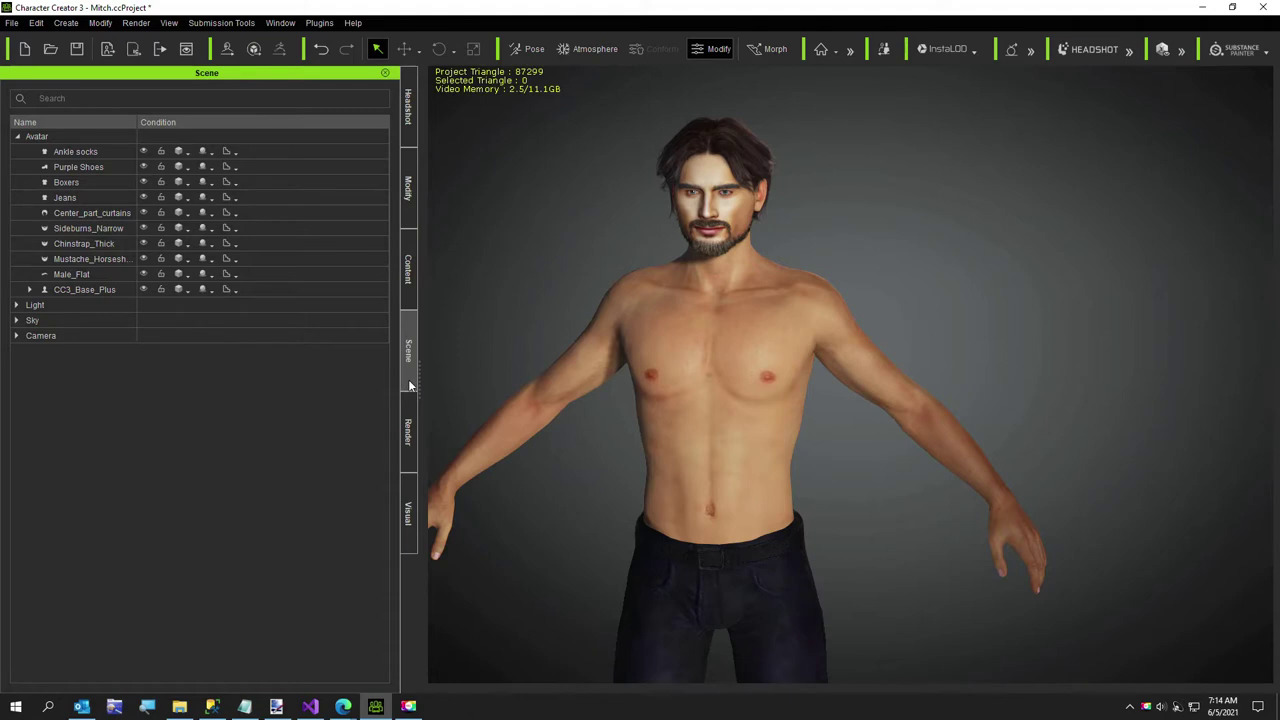
# Show the Content library's Shirts > Plain Base cloth templates.
pyautogui.click(407, 286)
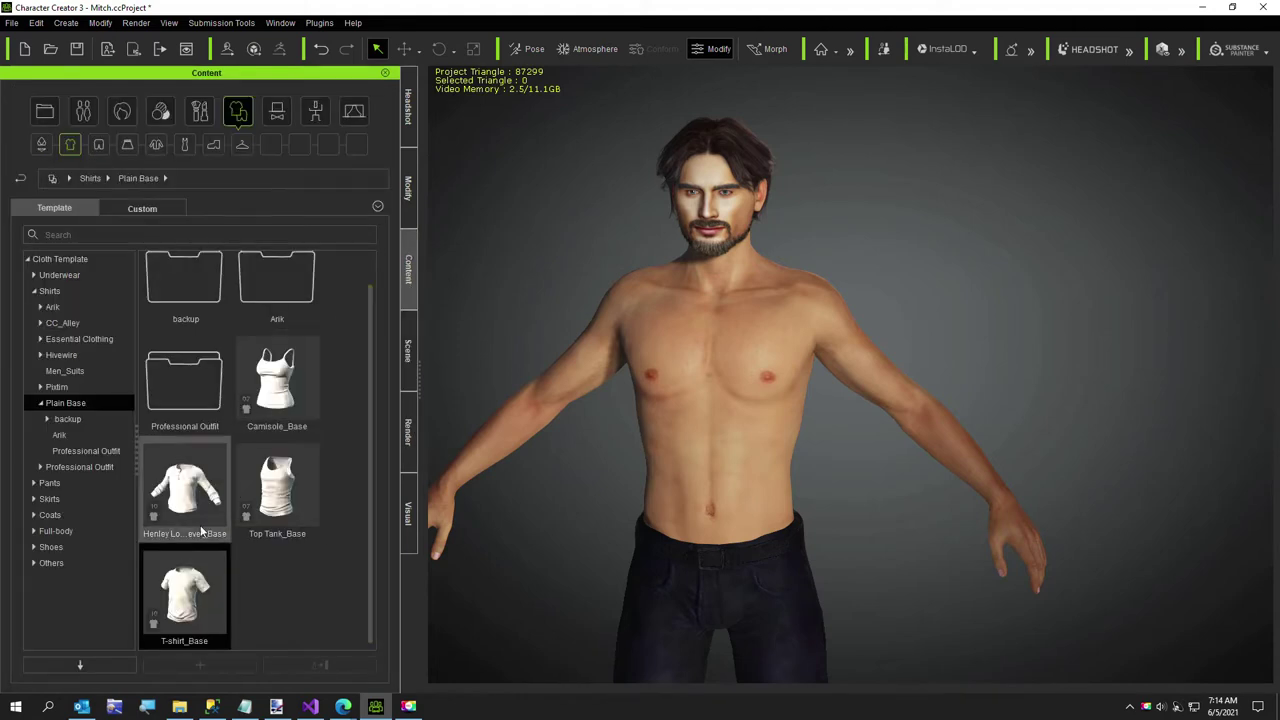
# Put T-shirt_Base on the character, fitted to body shape with the Default skin-weight preset.
pyautogui.doubleClick(186, 598)
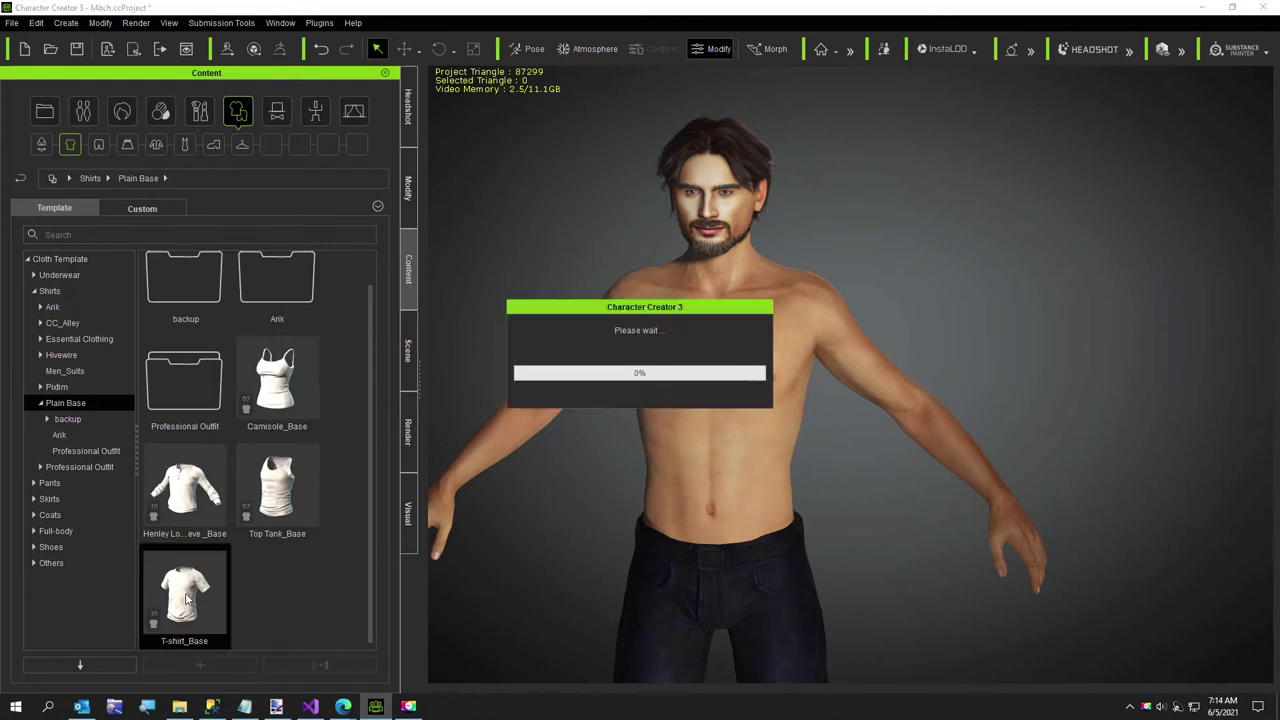
pyautogui.click(480, 378)
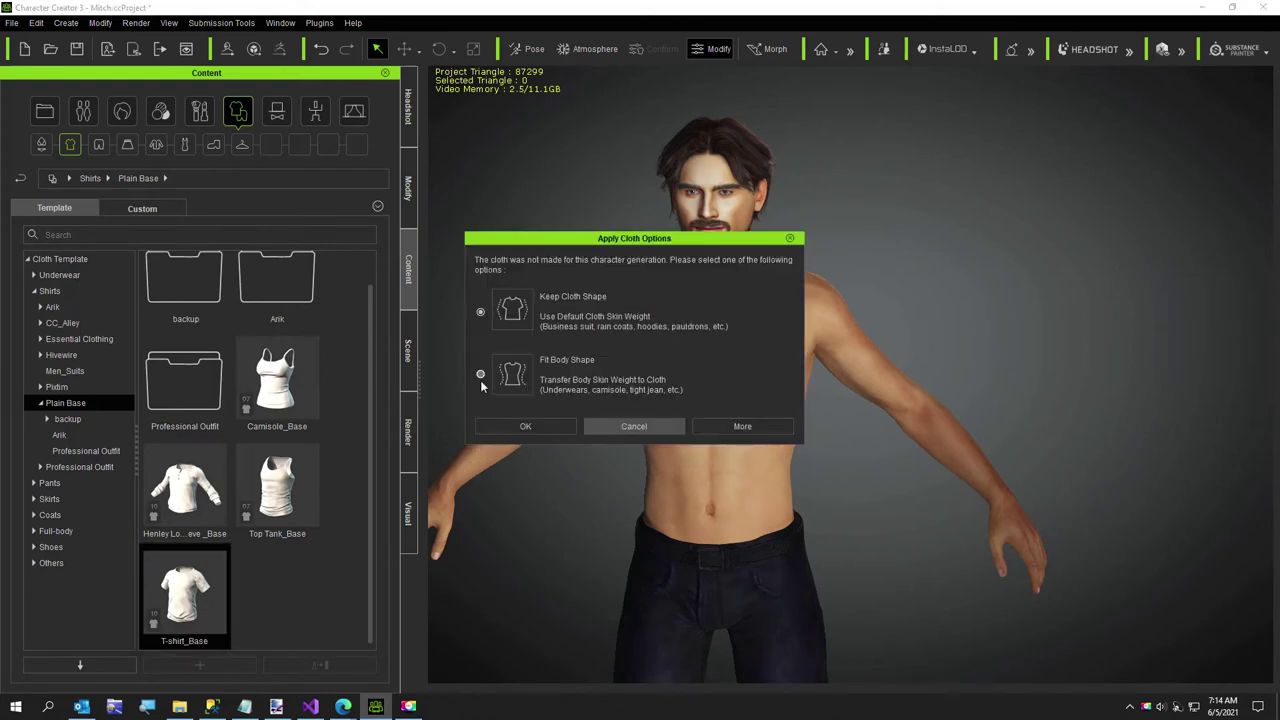
pyautogui.click(491, 428)
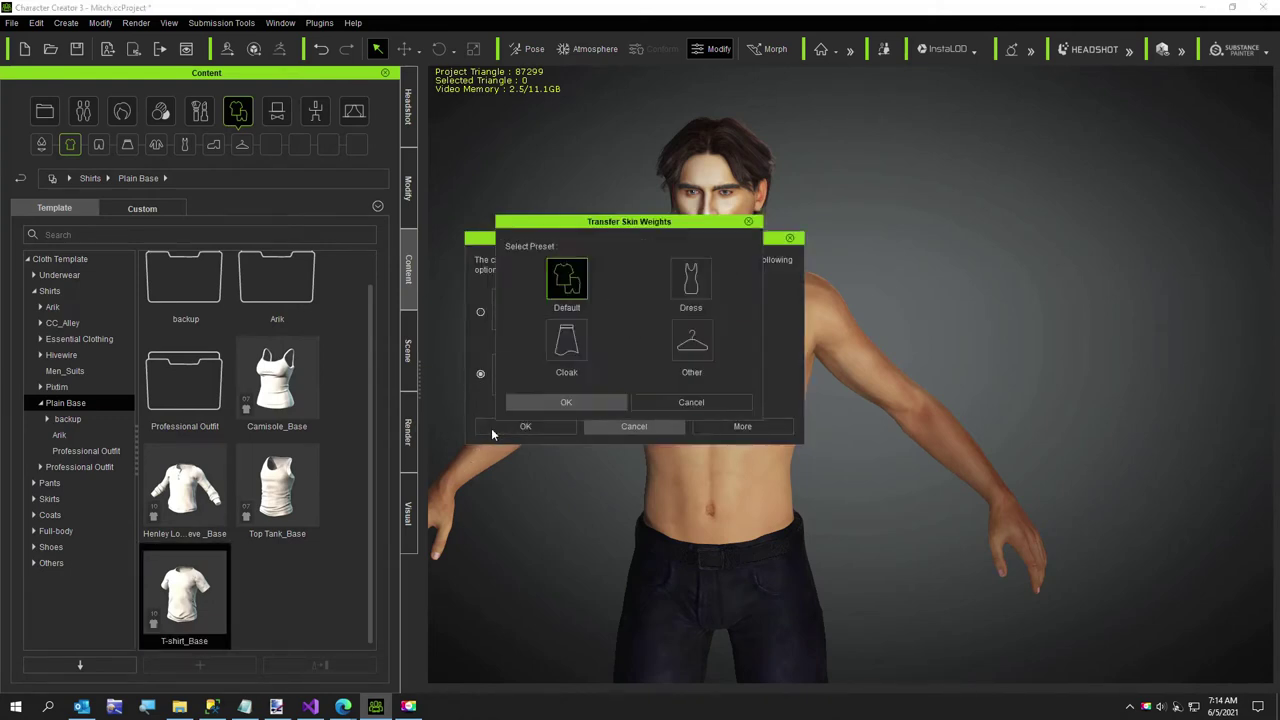
pyautogui.click(566, 402)
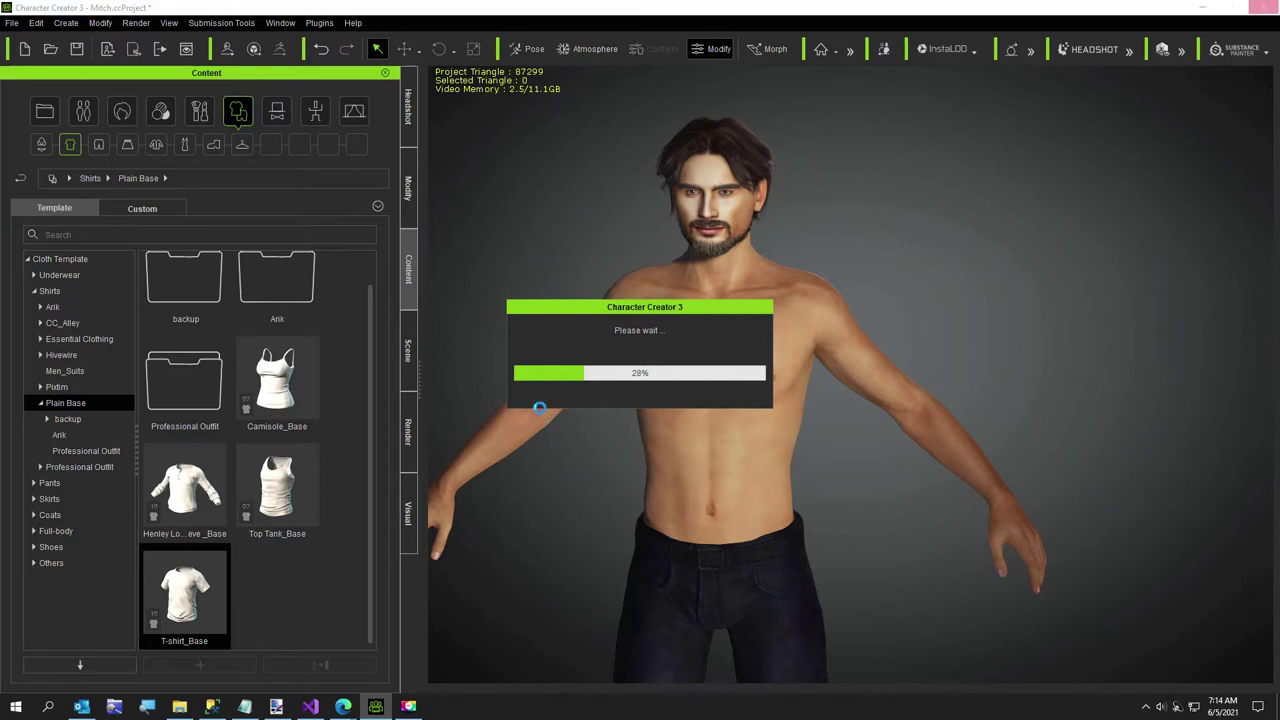
pyautogui.moveTo(285, 708)
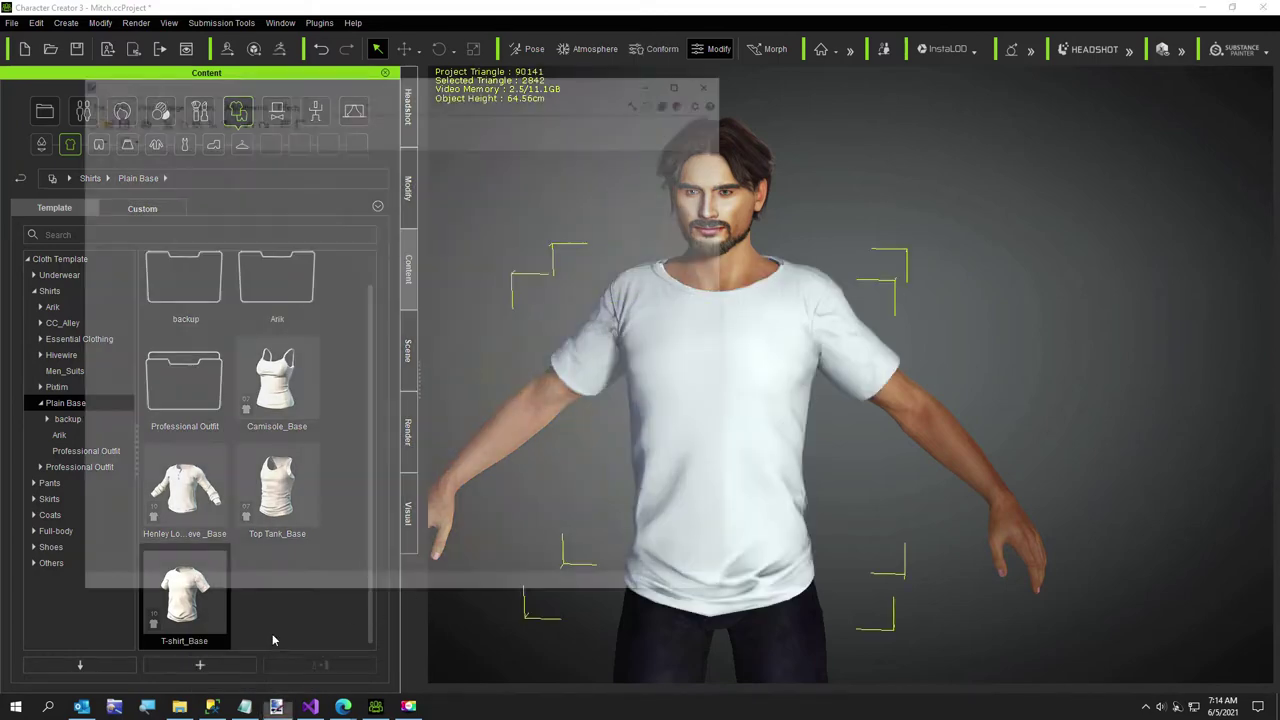
# Resize the paint.net canvas to 2048 × 2048 pixels.
pyautogui.click(684, 82)
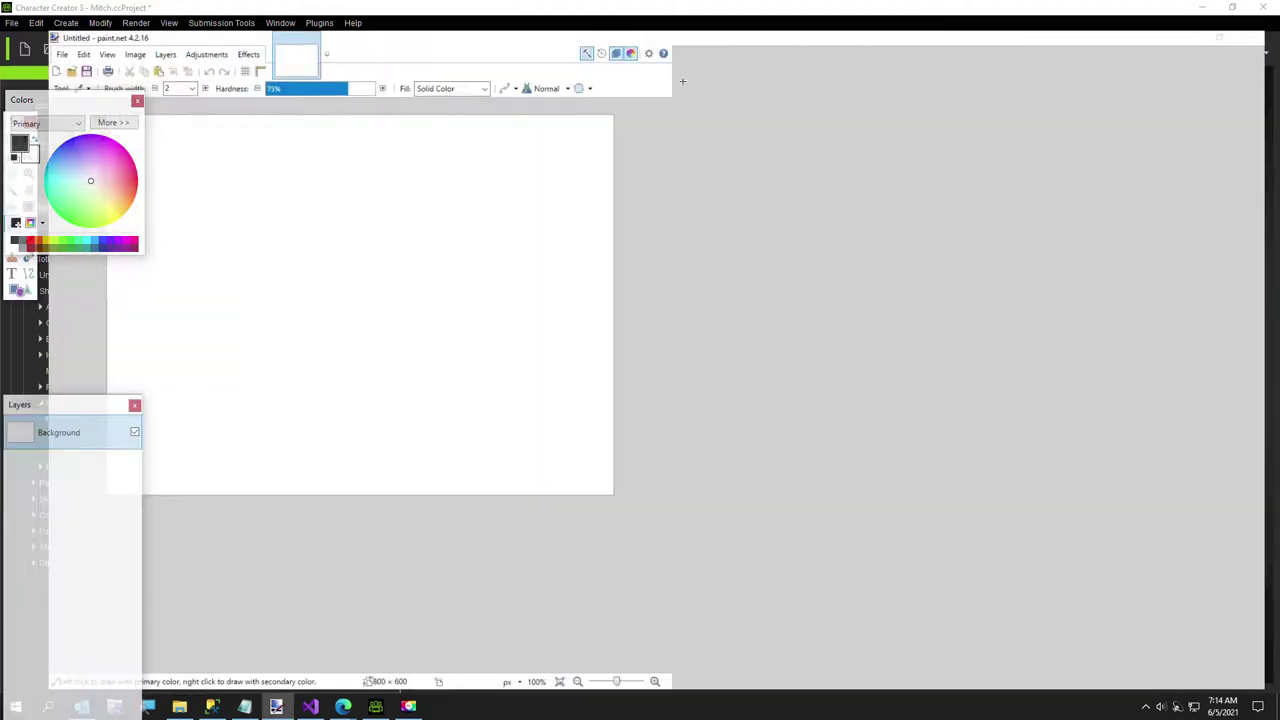
pyautogui.click(92, 27)
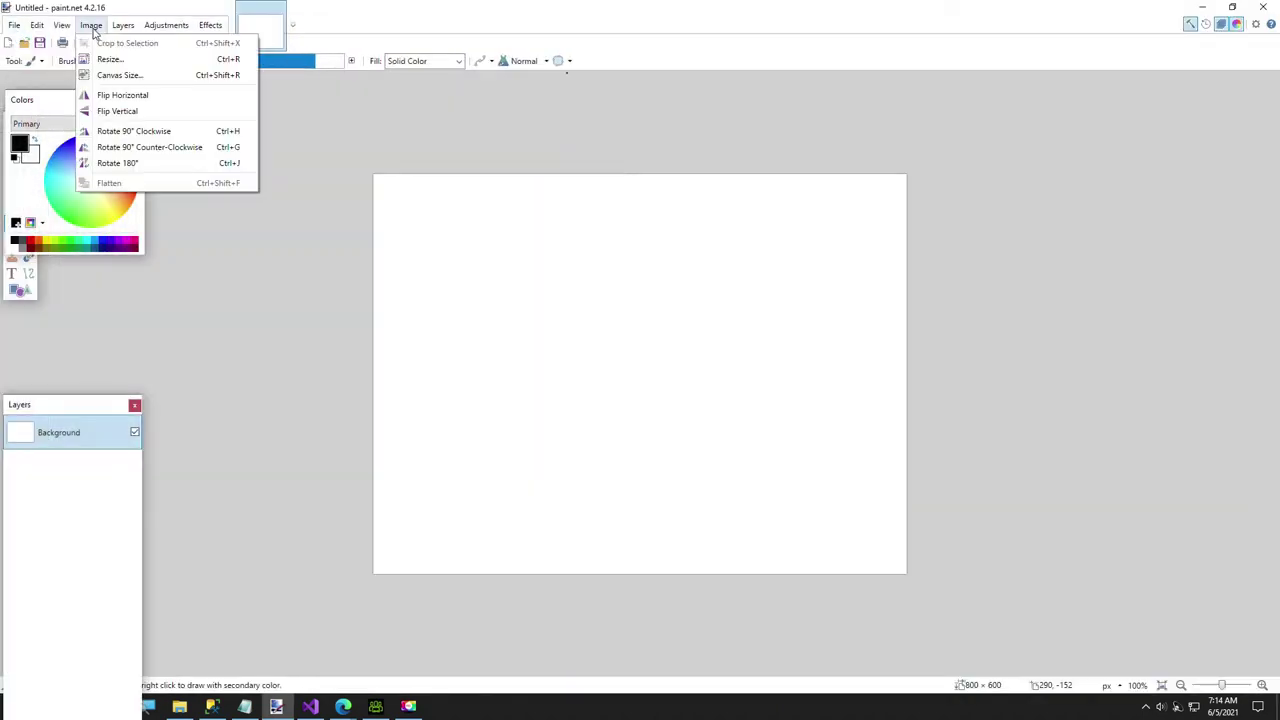
pyautogui.click(108, 59)
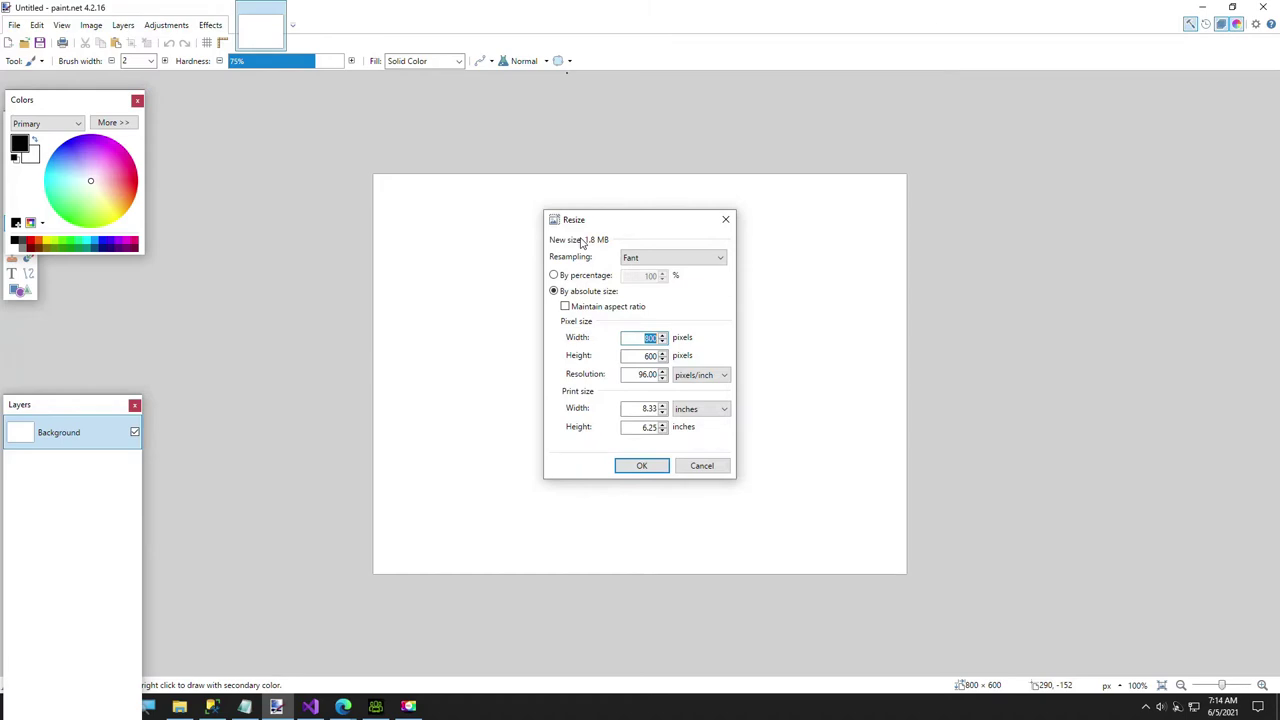
pyautogui.write('2048')
pyautogui.press('Tab')
pyautogui.write('2048')
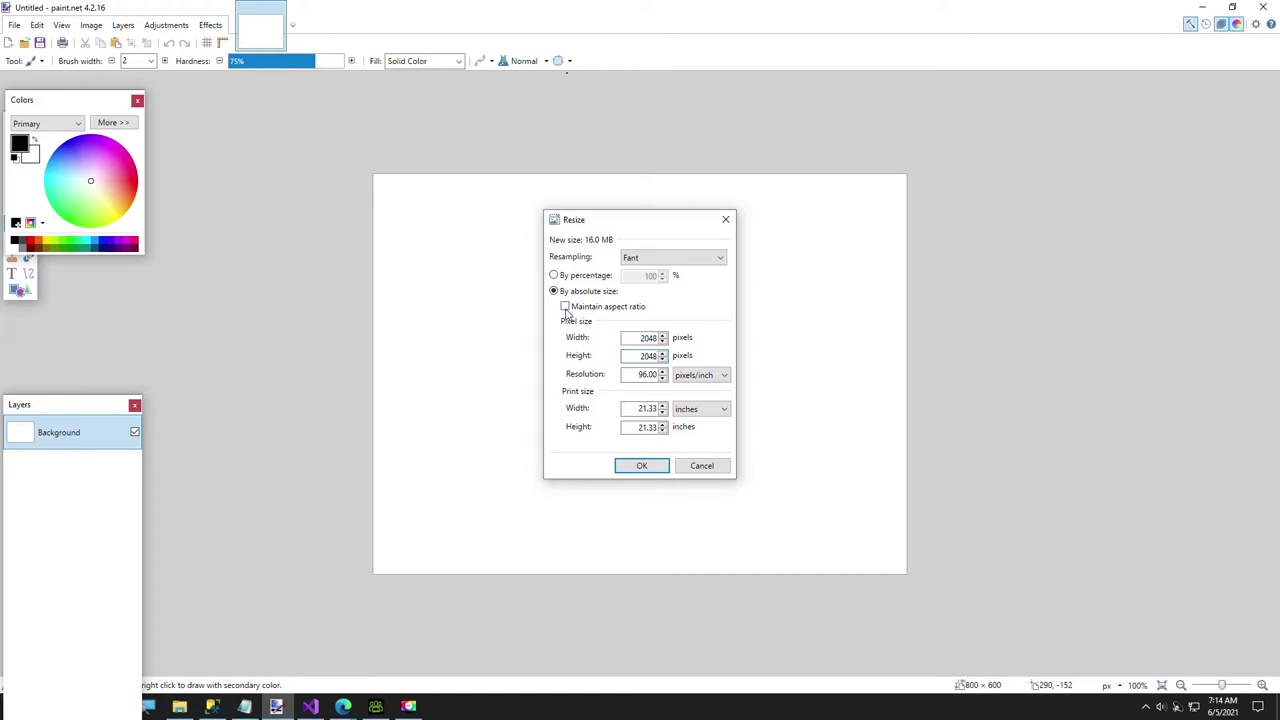
pyautogui.click(635, 467)
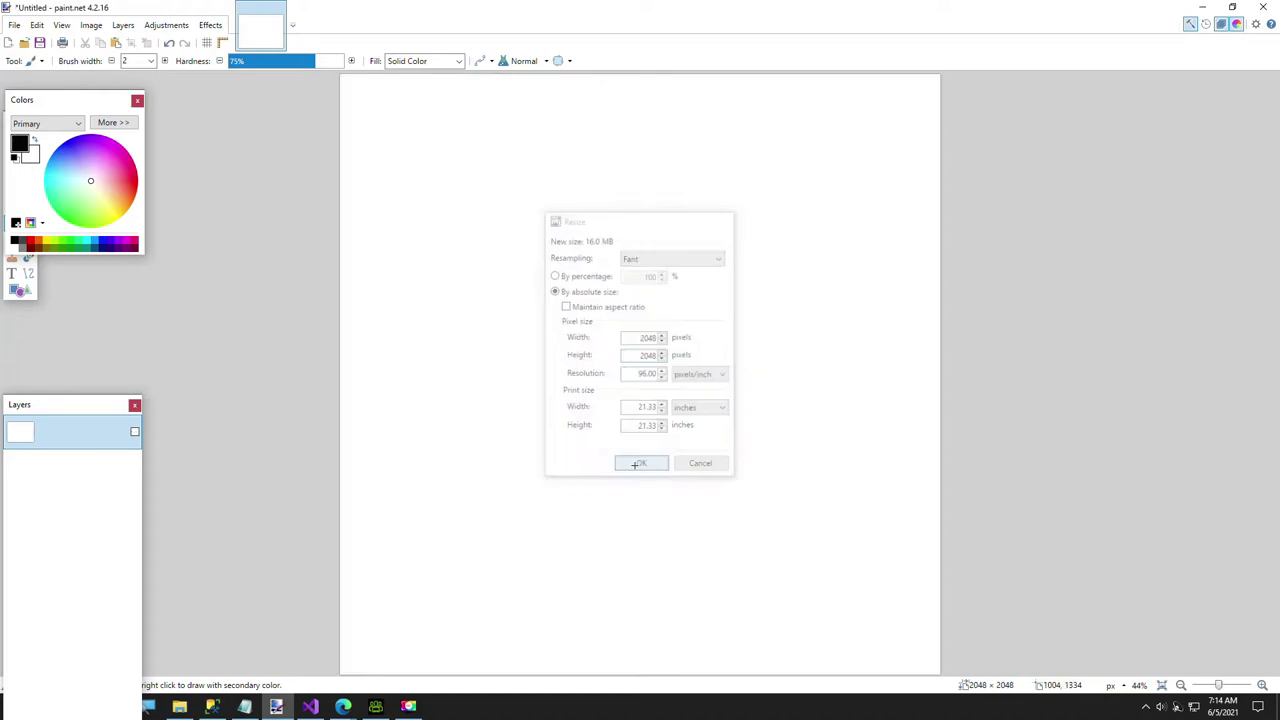
# Save the image as White Image.png in the Temp folder.
pyautogui.click(14, 25)
pyautogui.click(30, 126)
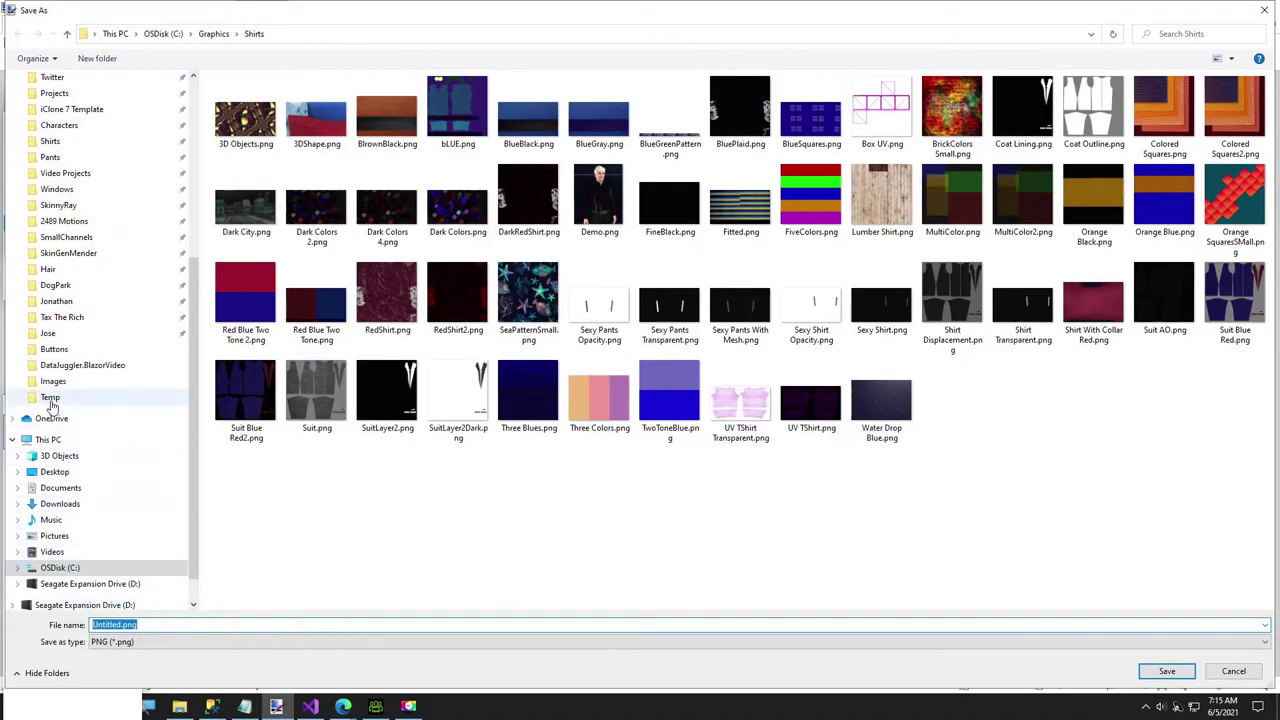
pyautogui.click(52, 398)
pyautogui.click(144, 623)
pyautogui.doubleClick(144, 623)
pyautogui.write('White Image')
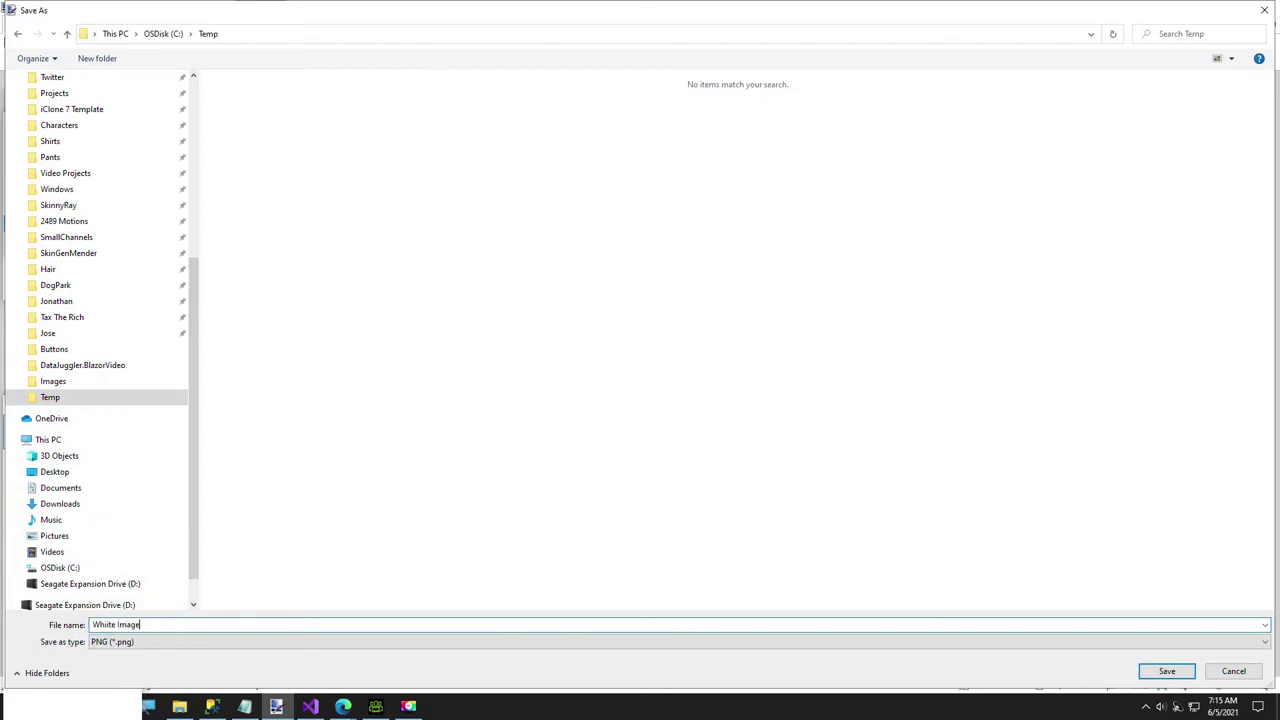
pyautogui.press('Return')
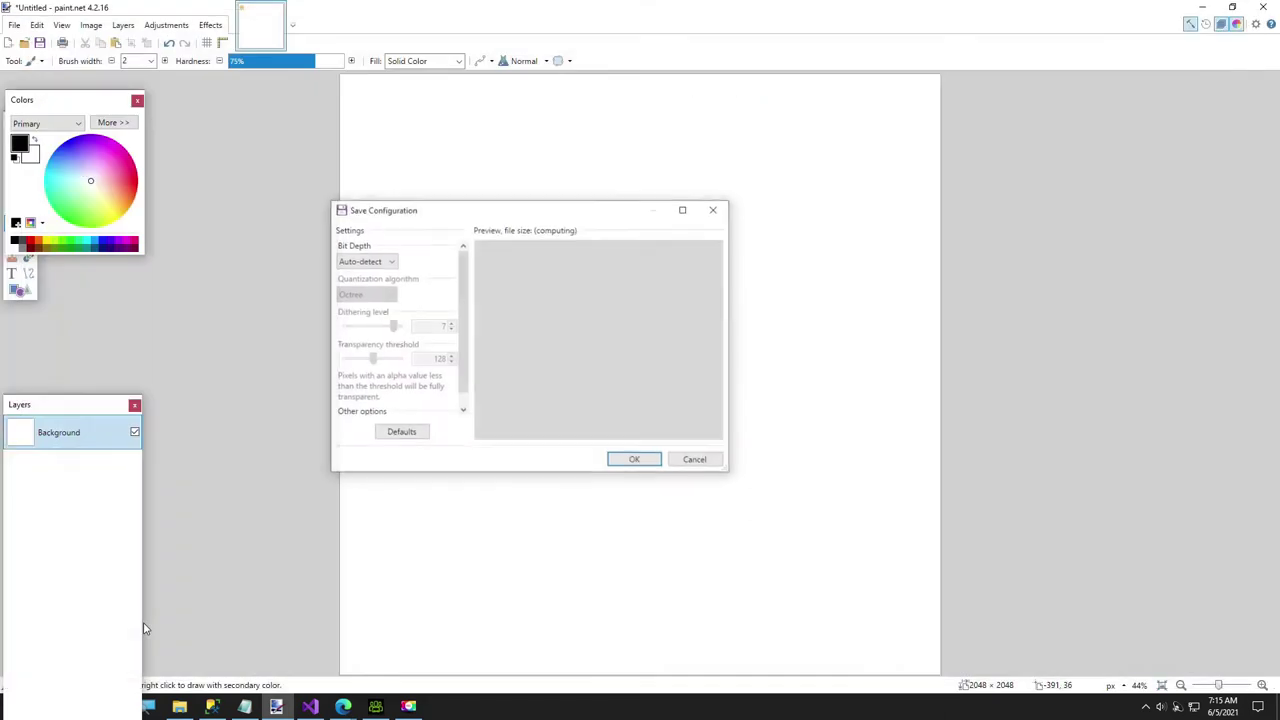
pyautogui.click(618, 464)
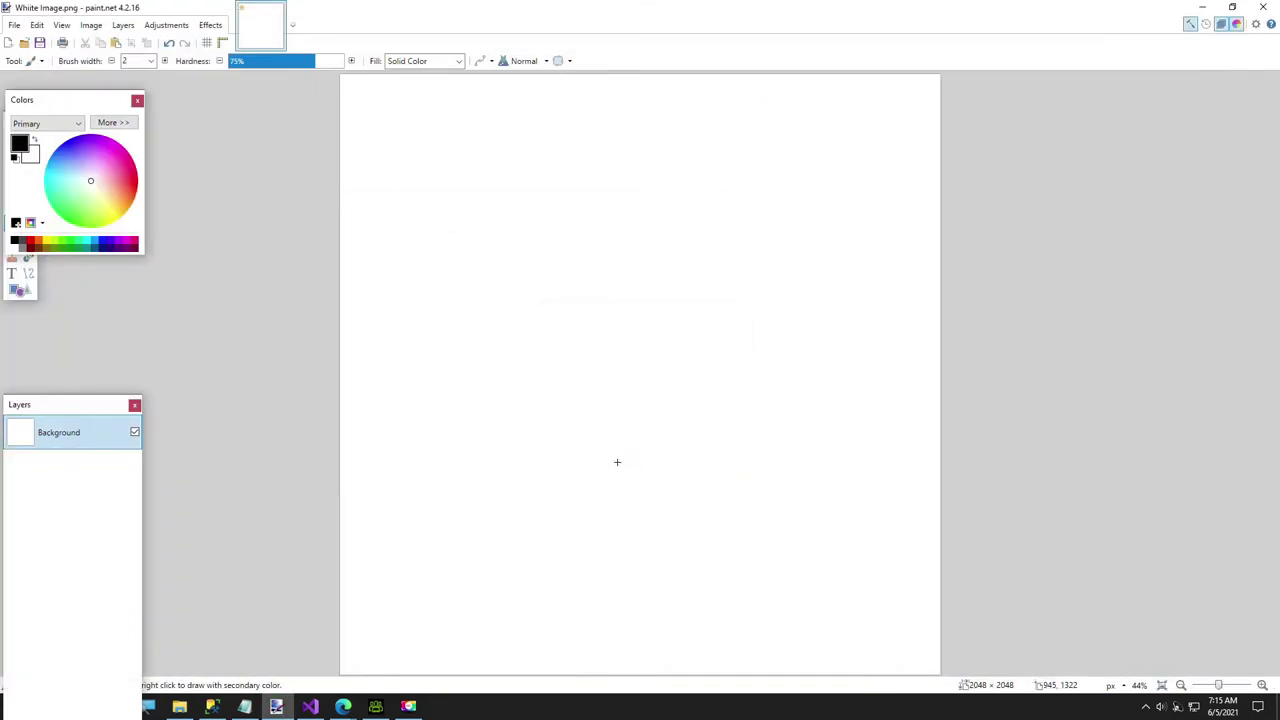
# Copy the tan colour values 244 185 115 from the Notepad notes.
pyautogui.click(245, 710)
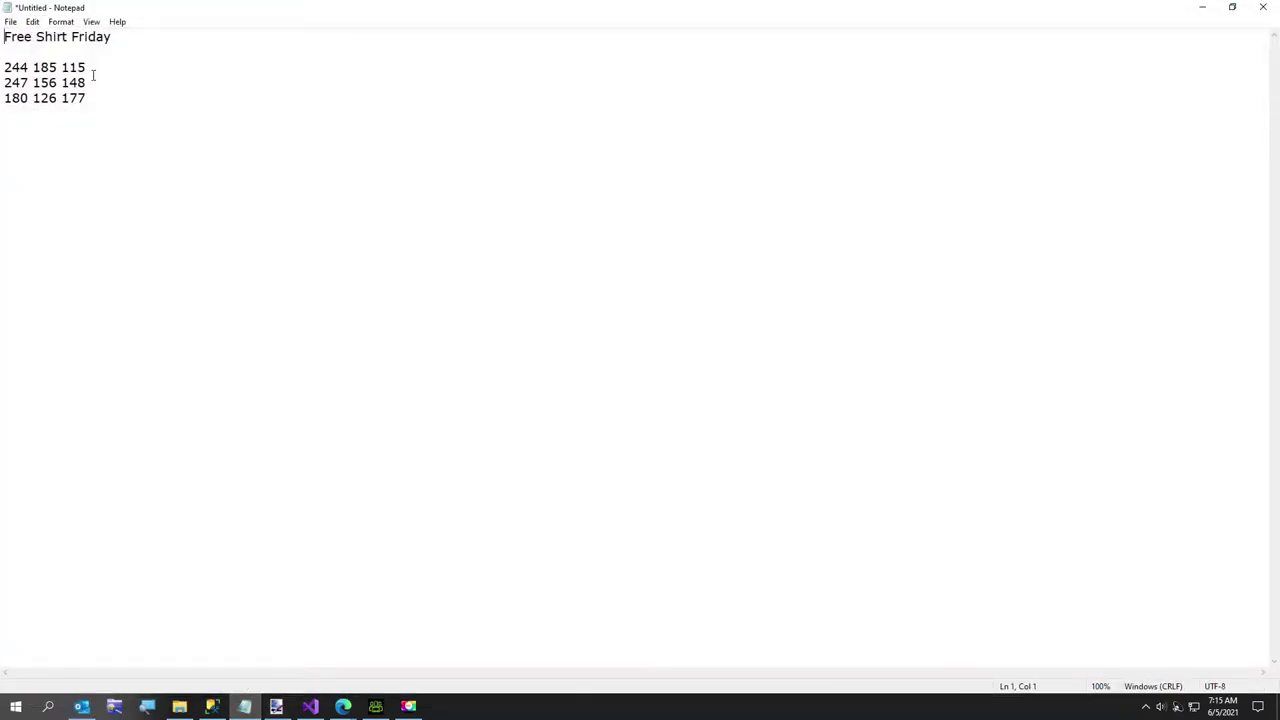
pyautogui.keyDown('shift'); pyautogui.click(3, 66); pyautogui.keyUp('shift')
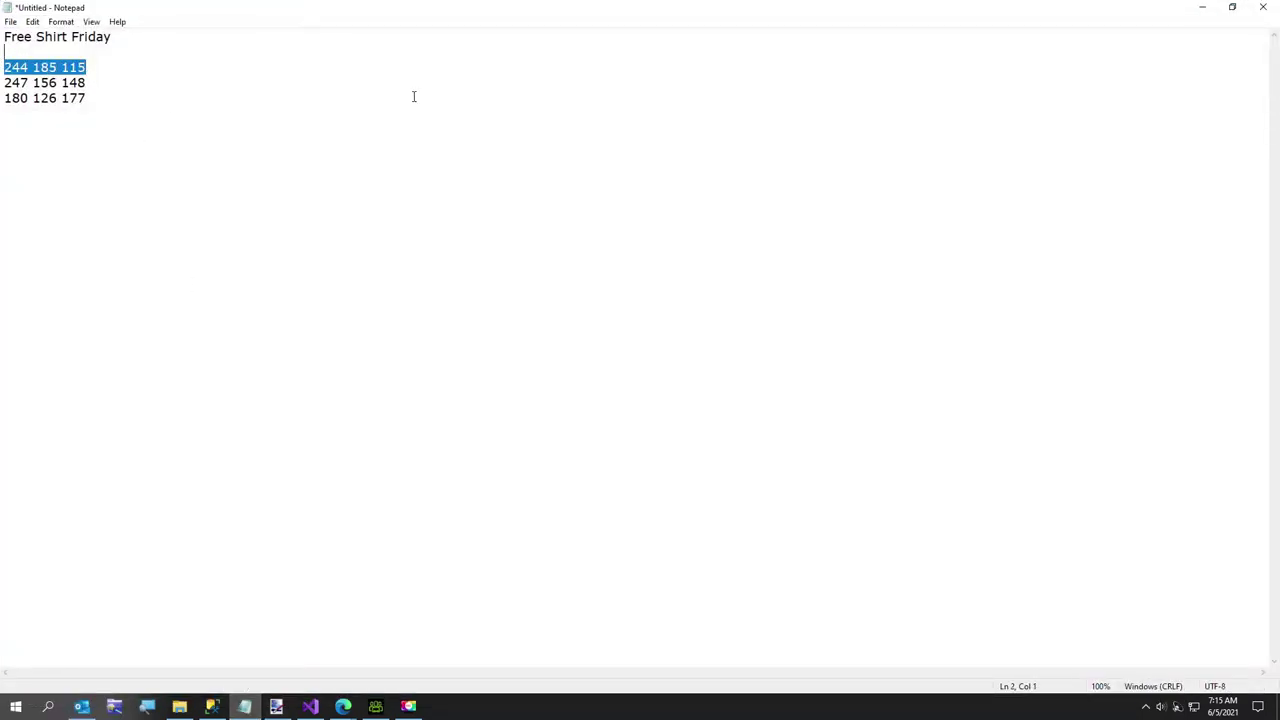
pyautogui.click(1203, 7)
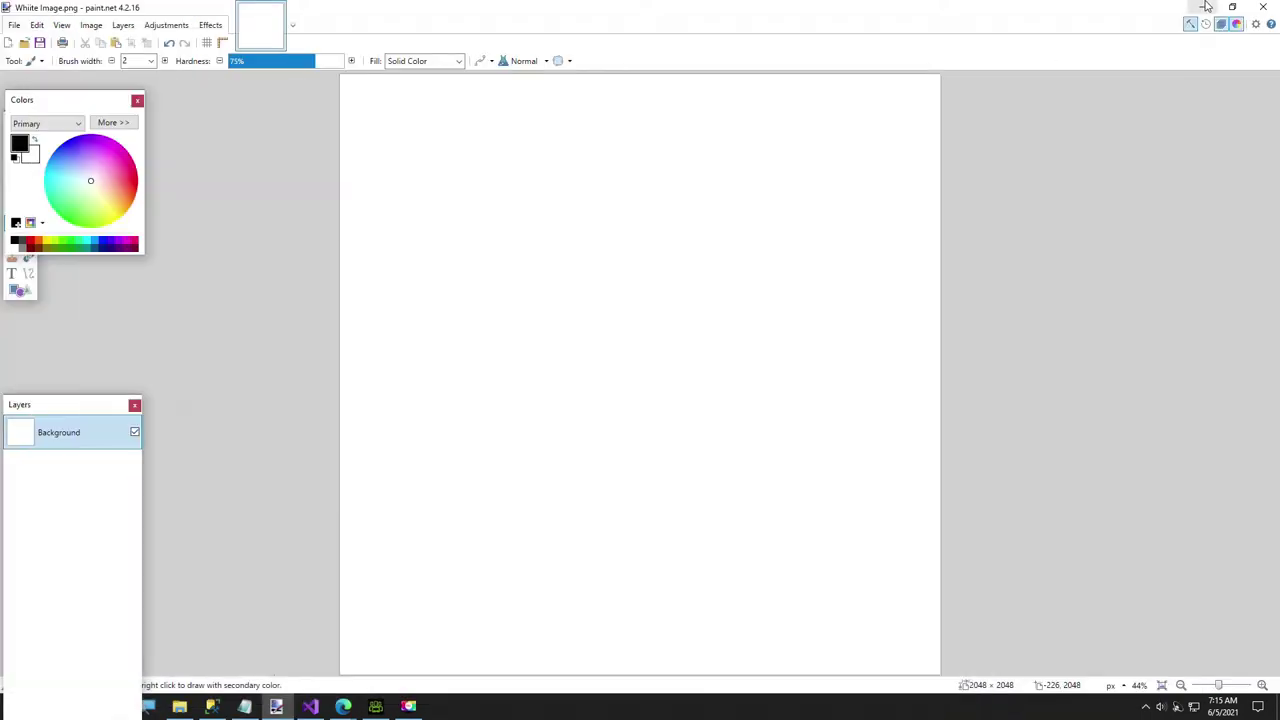
# Load White Image.png from the Temp folder into PixelDatabase.Net.
pyautogui.click(1203, 7)
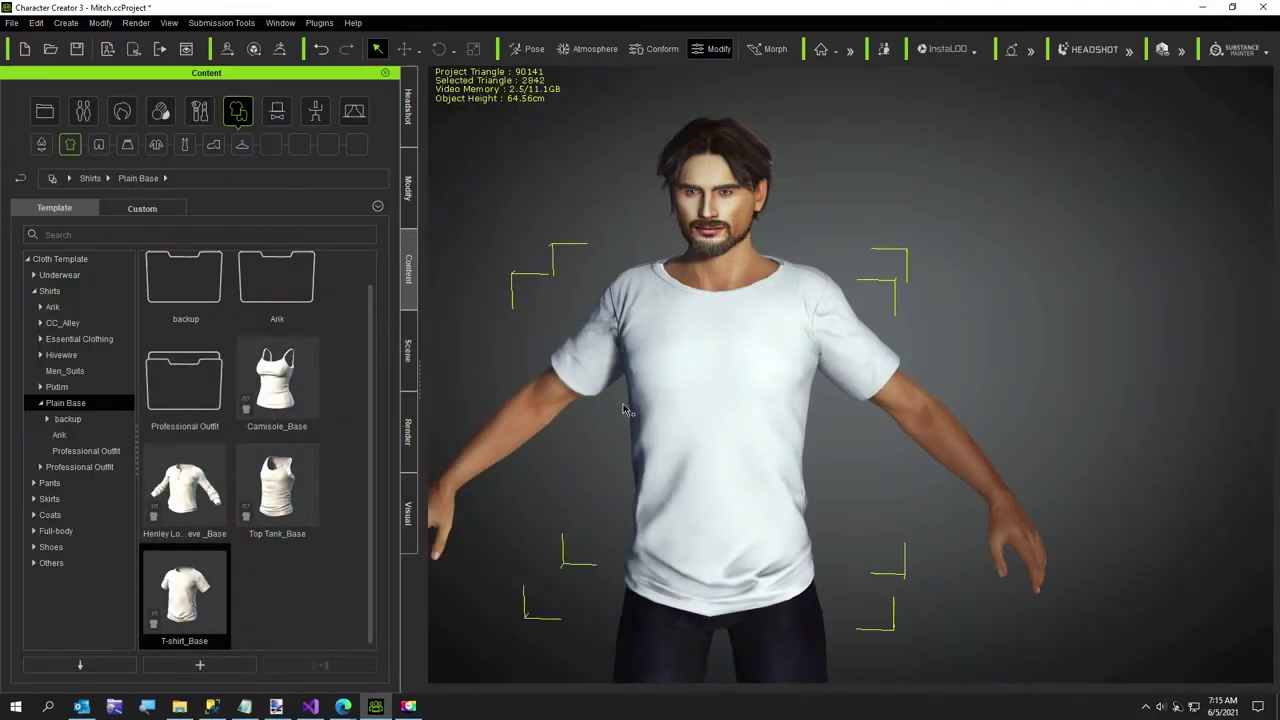
pyautogui.moveTo(343, 706)
pyautogui.click(395, 662)
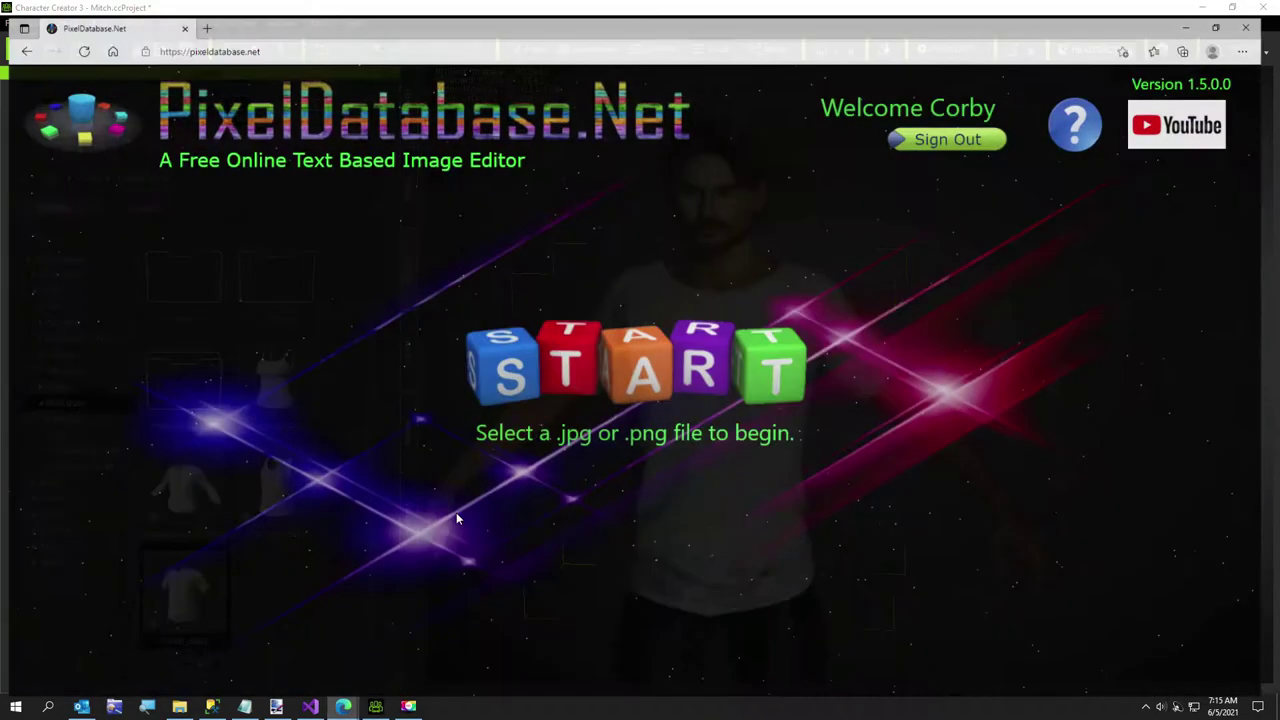
pyautogui.click(519, 358)
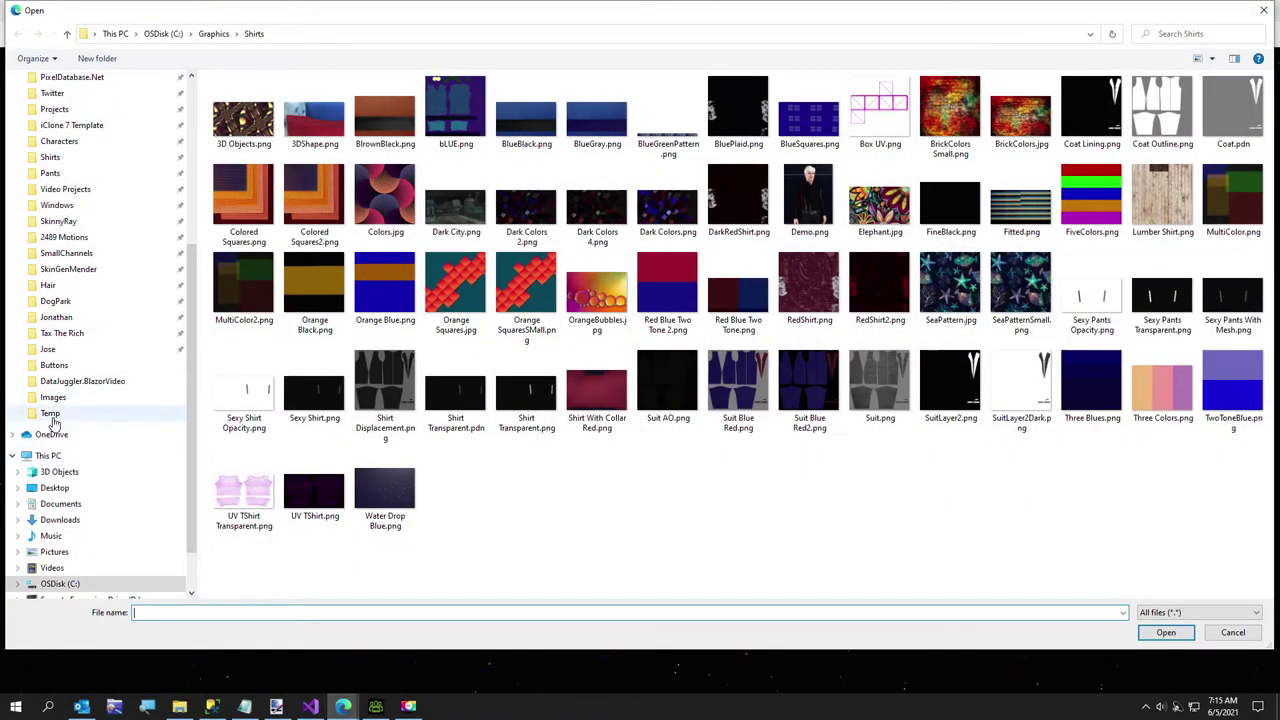
pyautogui.click(50, 414)
pyautogui.doubleClick(269, 166)
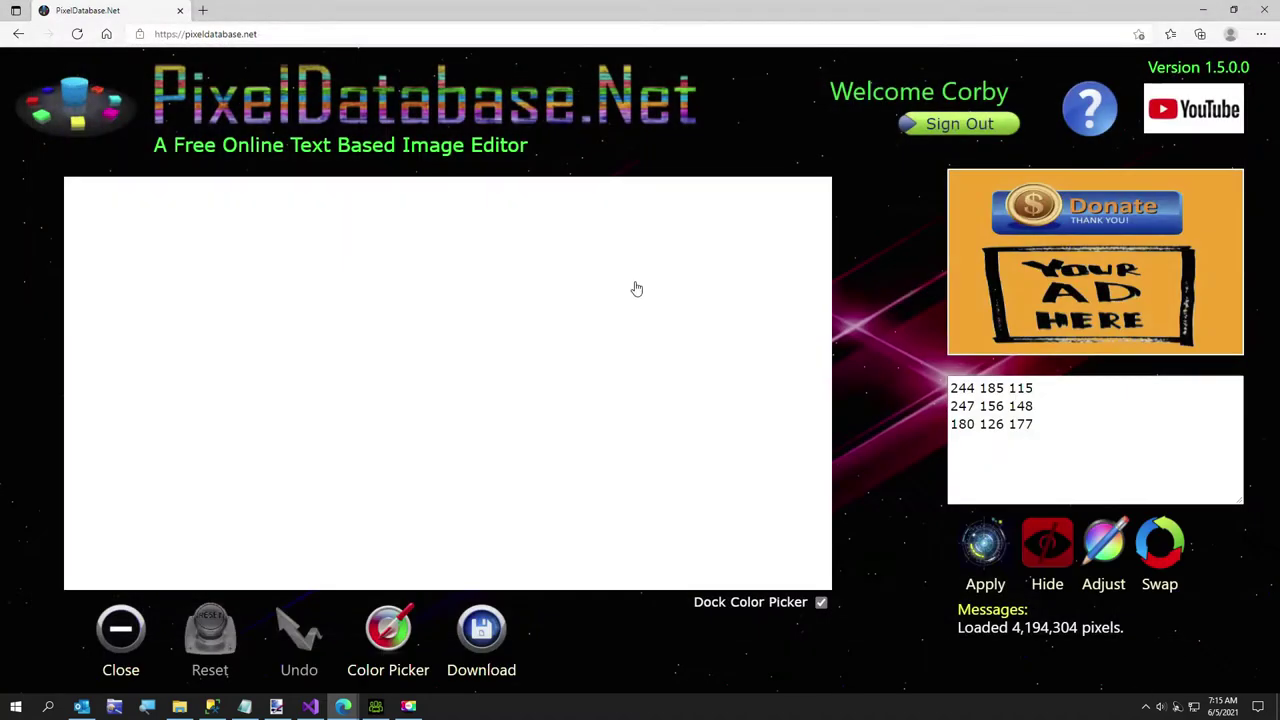
# Replace the script text with Update / Set Color Black / Scatter 96.
pyautogui.moveTo(1046, 422); pyautogui.dragTo(908, 379)
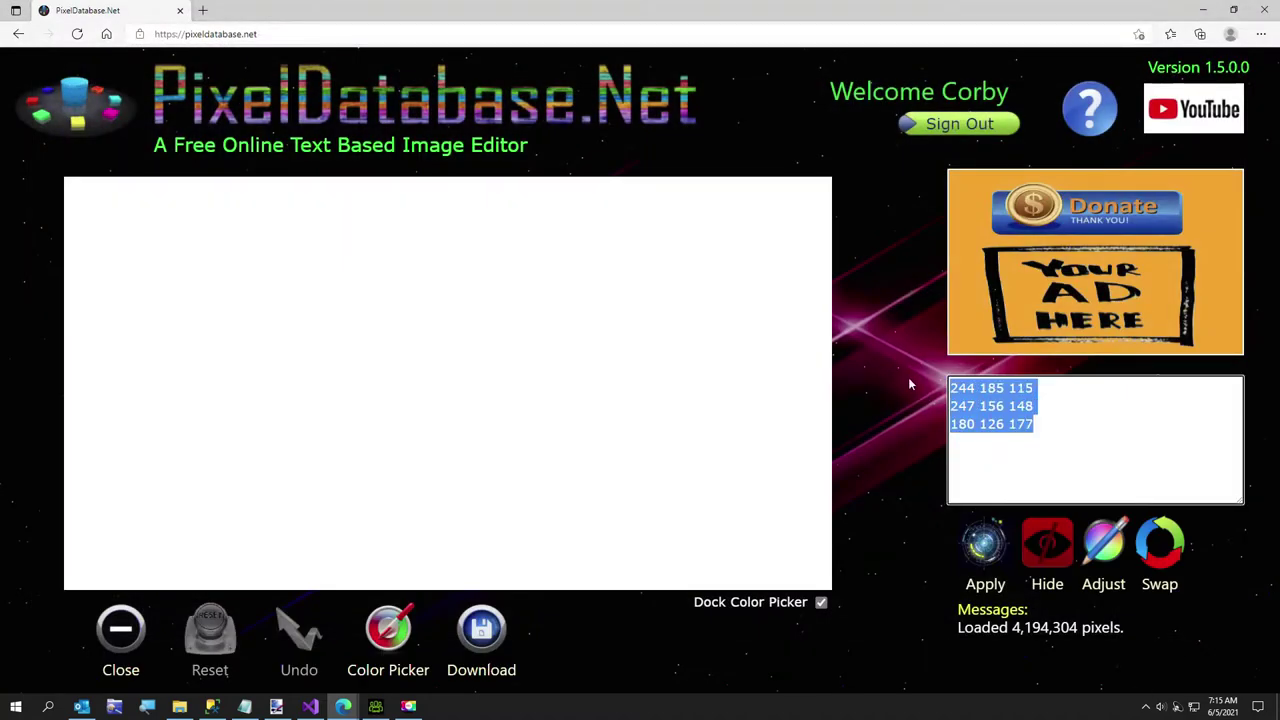
pyautogui.press('Delete')
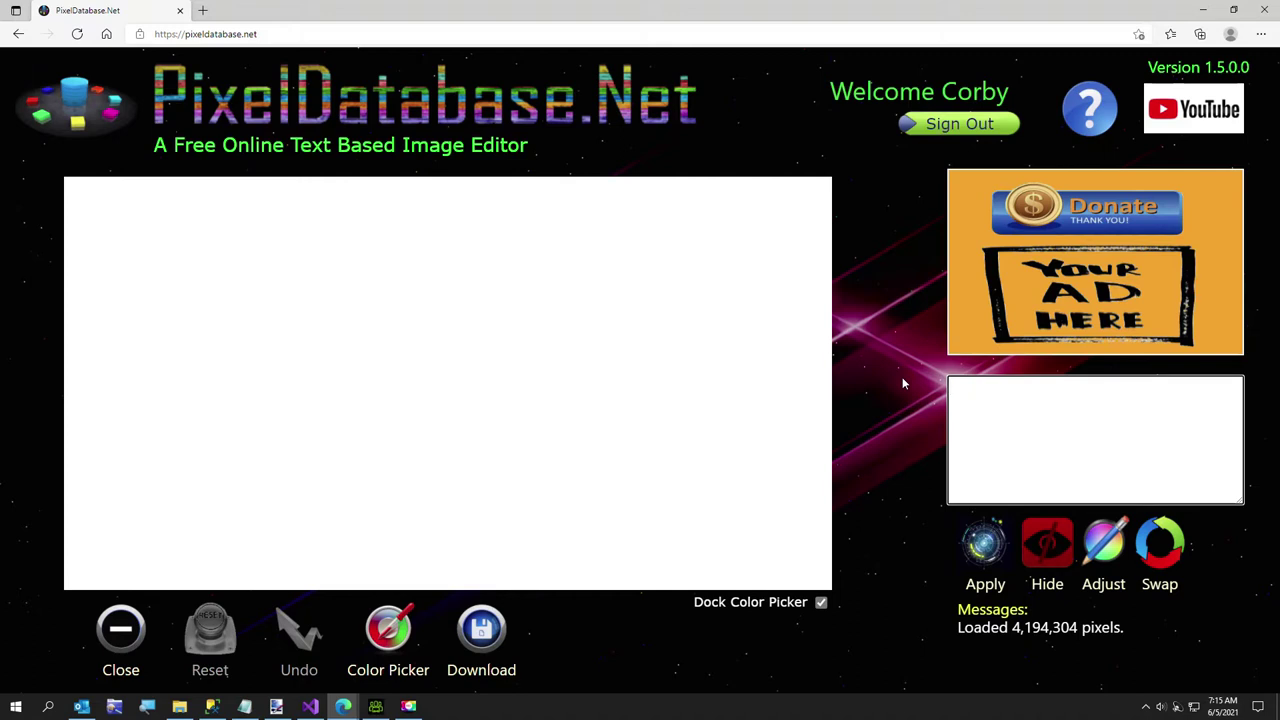
pyautogui.write('Update')
pyautogui.press('Return')
pyautogui.write('Set Color Black')
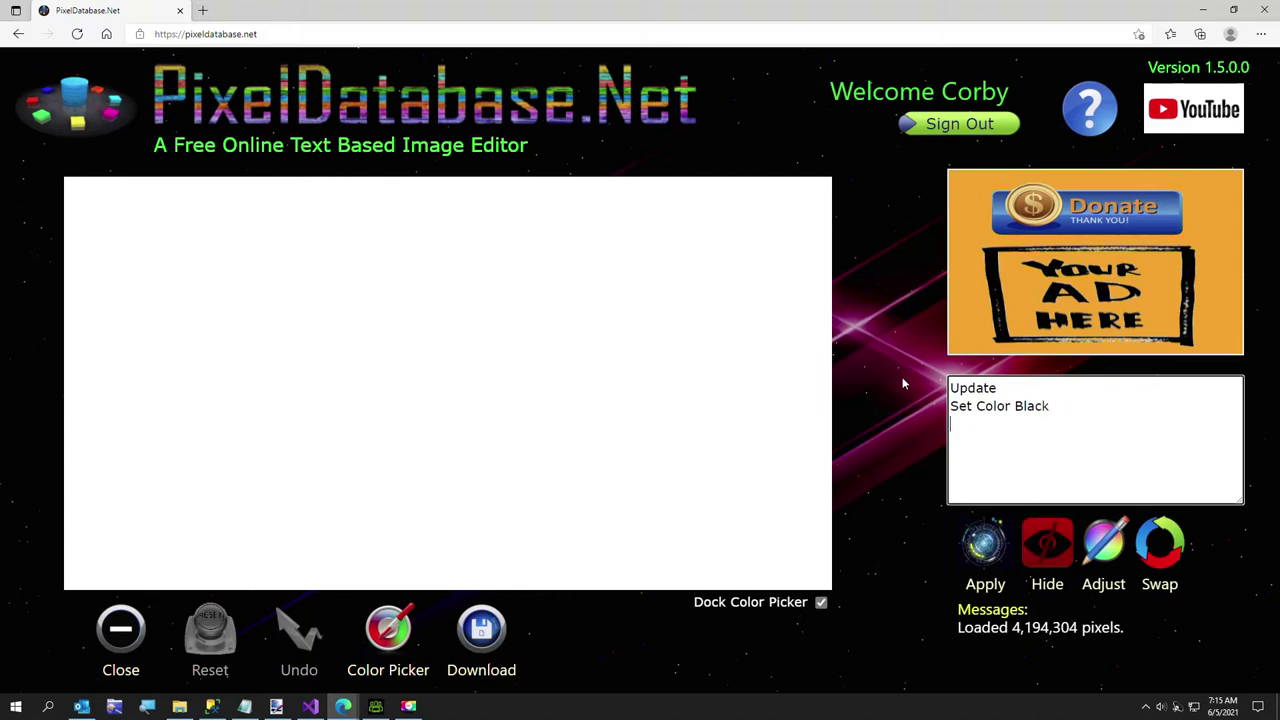
pyautogui.press('Return')
pyautogui.write('Scatter 96')
# Apply the black scatter script to the image twice.
pyautogui.click(984, 541)
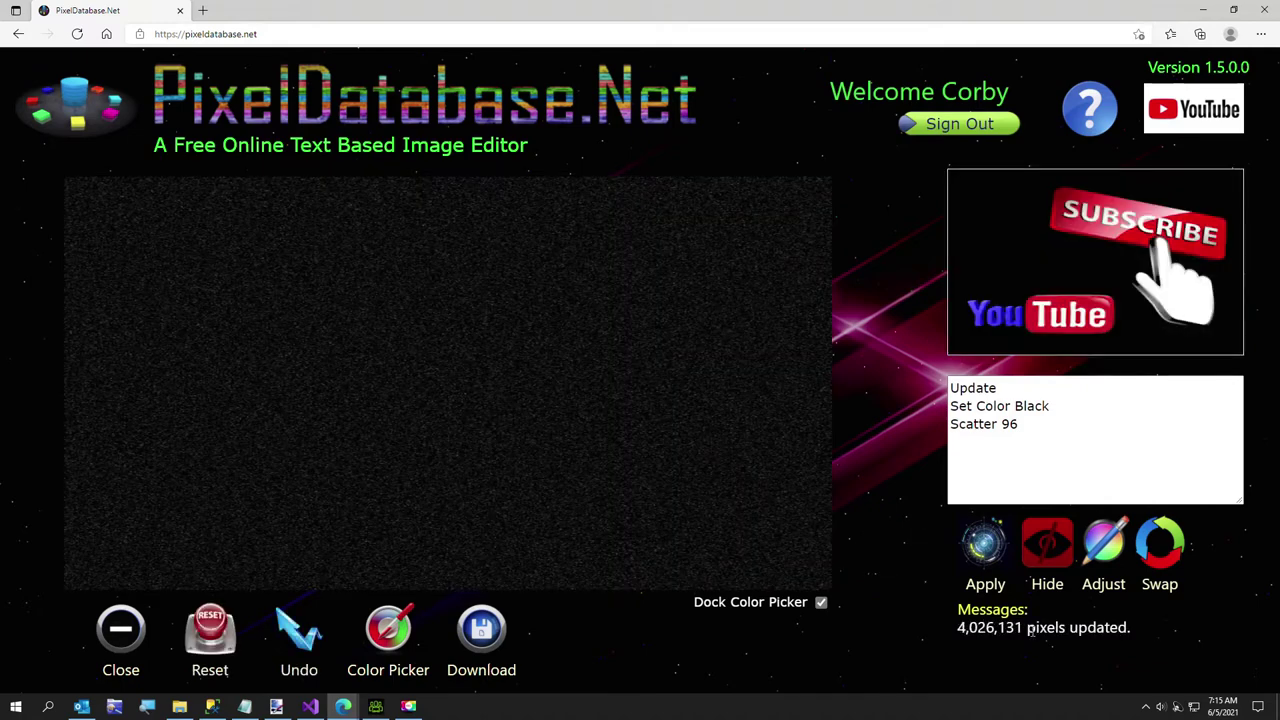
pyautogui.click(974, 548)
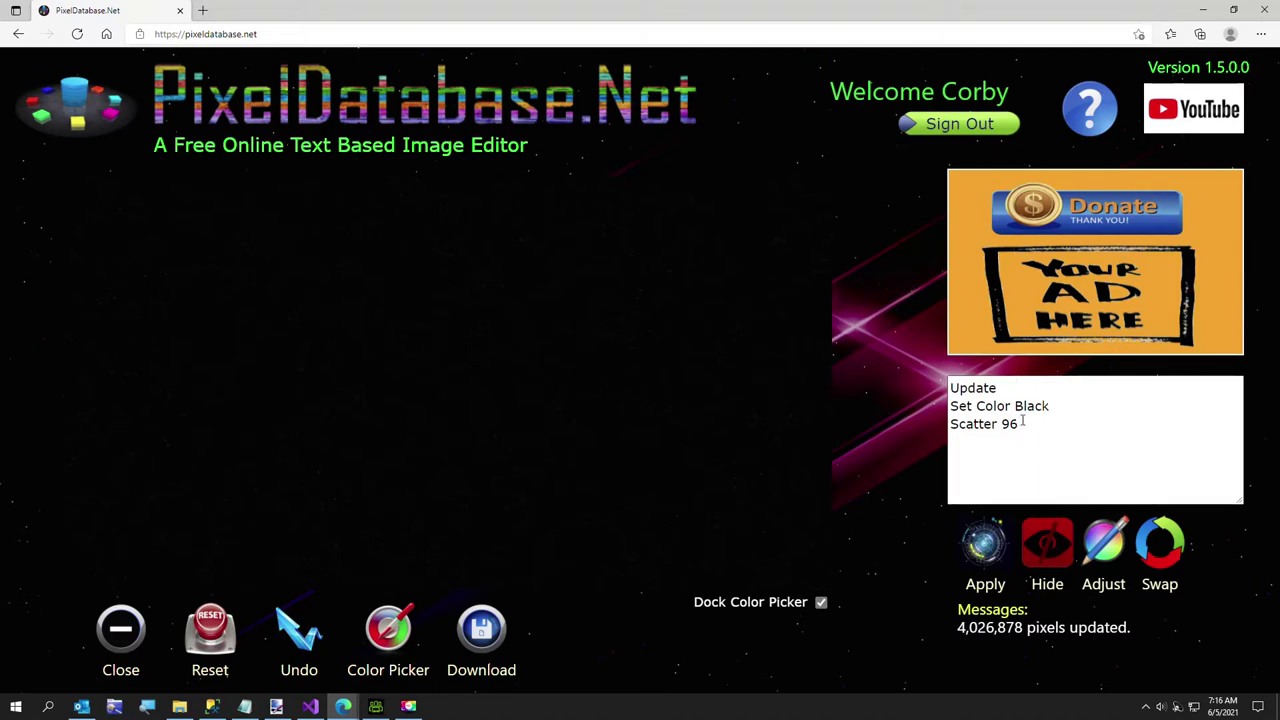
pyautogui.click(244, 706)
# Change the script to Set Color 244 185 115, Scatter 36, Where Y < 480 and apply it.
pyautogui.moveTo(97, 67); pyautogui.dragTo(2, 67)
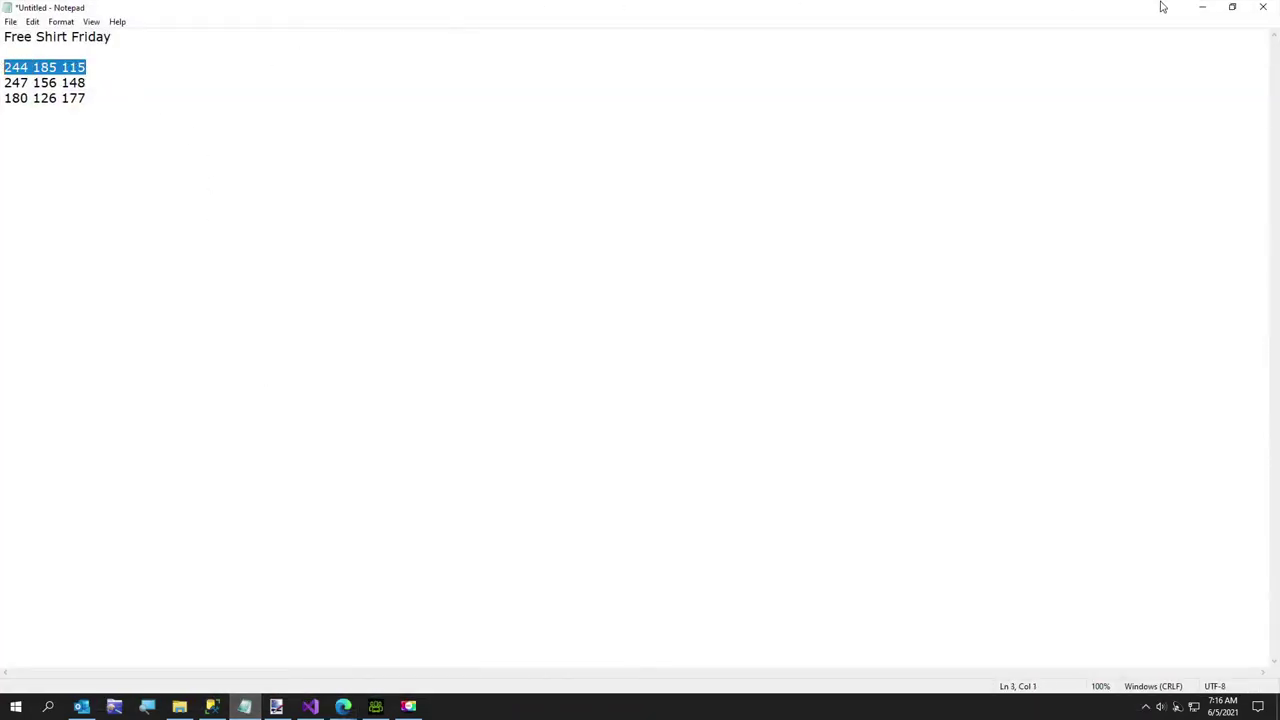
pyautogui.click(1201, 8)
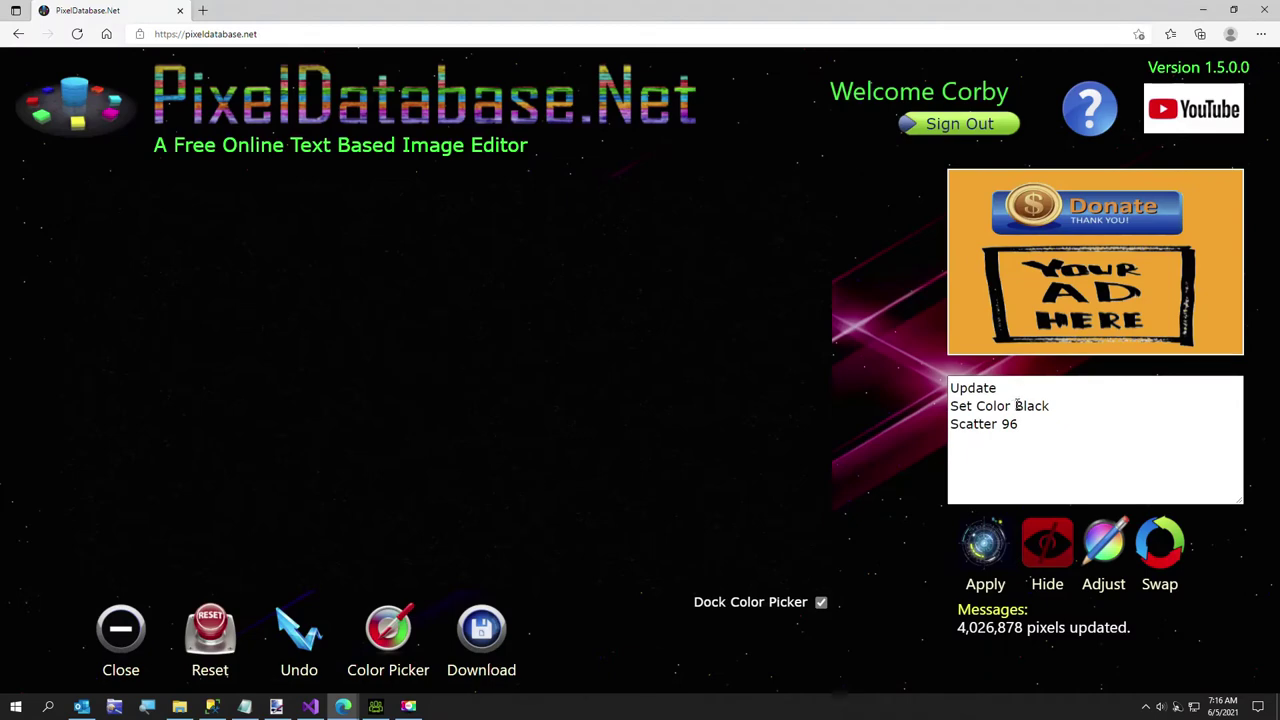
pyautogui.moveTo(1012, 406); pyautogui.dragTo(1077, 403)
pyautogui.write('244 185 115')
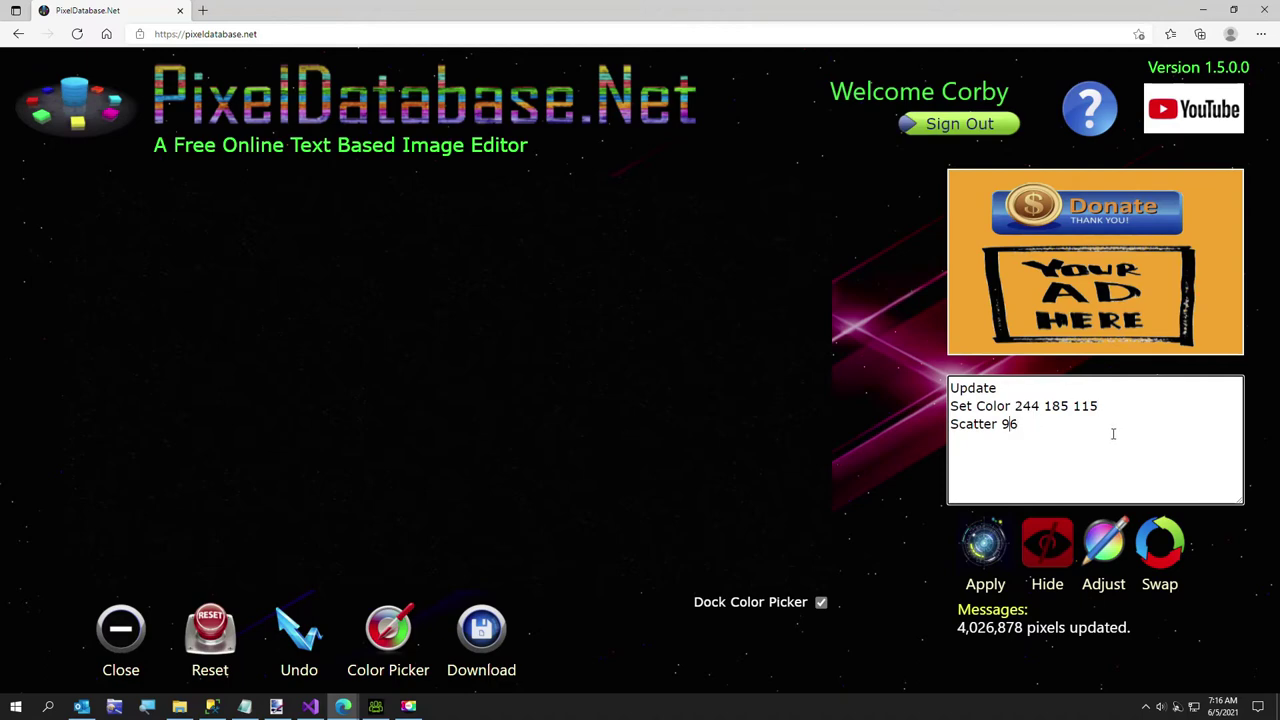
pyautogui.press('Delete')
pyautogui.write('36 ')
pyautogui.write('Where ')
pyautogui.write('Y <')
pyautogui.write(' 480')
pyautogui.click(972, 556)
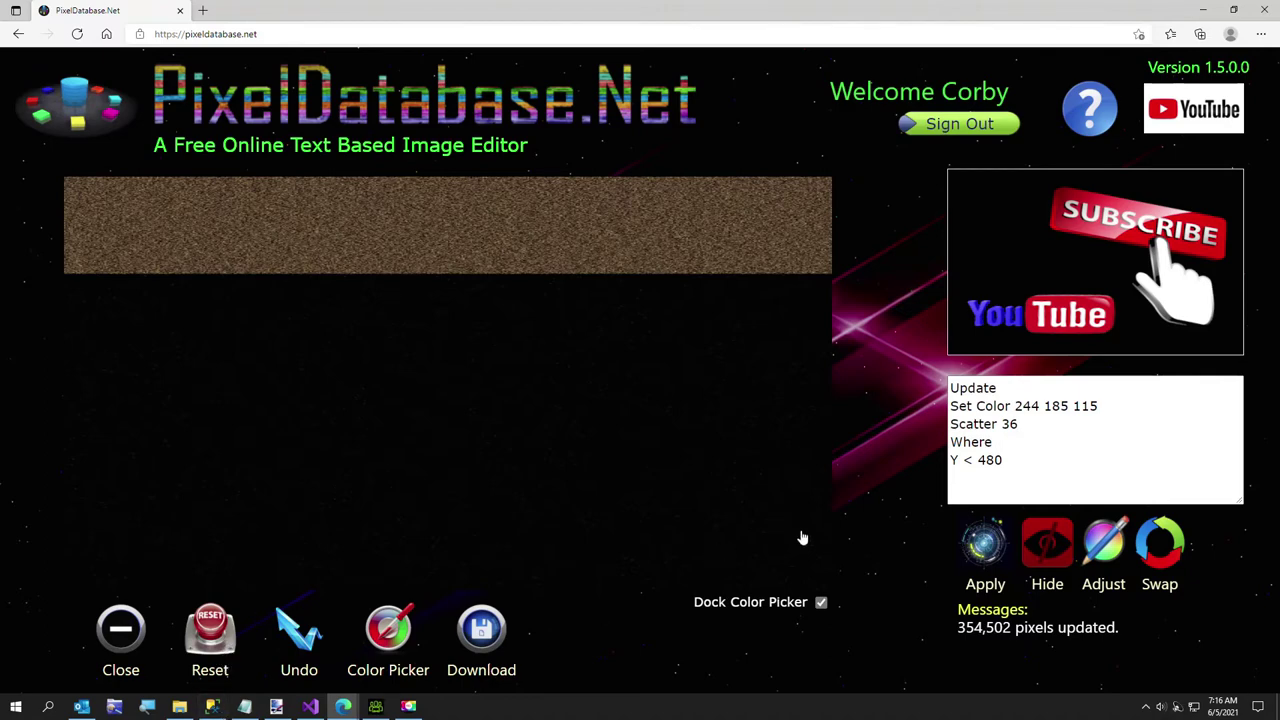
pyautogui.click(983, 545)
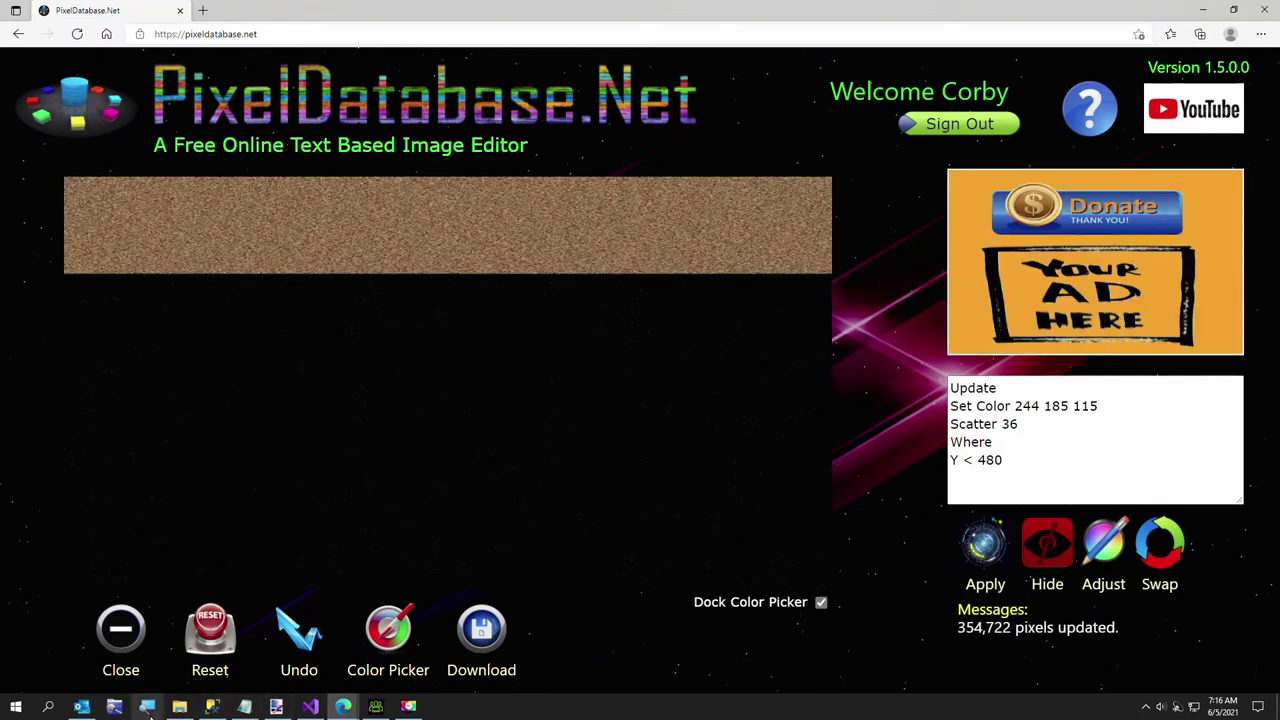
# Change the scatter amount from 36 to 72.
pyautogui.click(994, 440)
pyautogui.moveTo(1002, 424); pyautogui.dragTo(1019, 424)
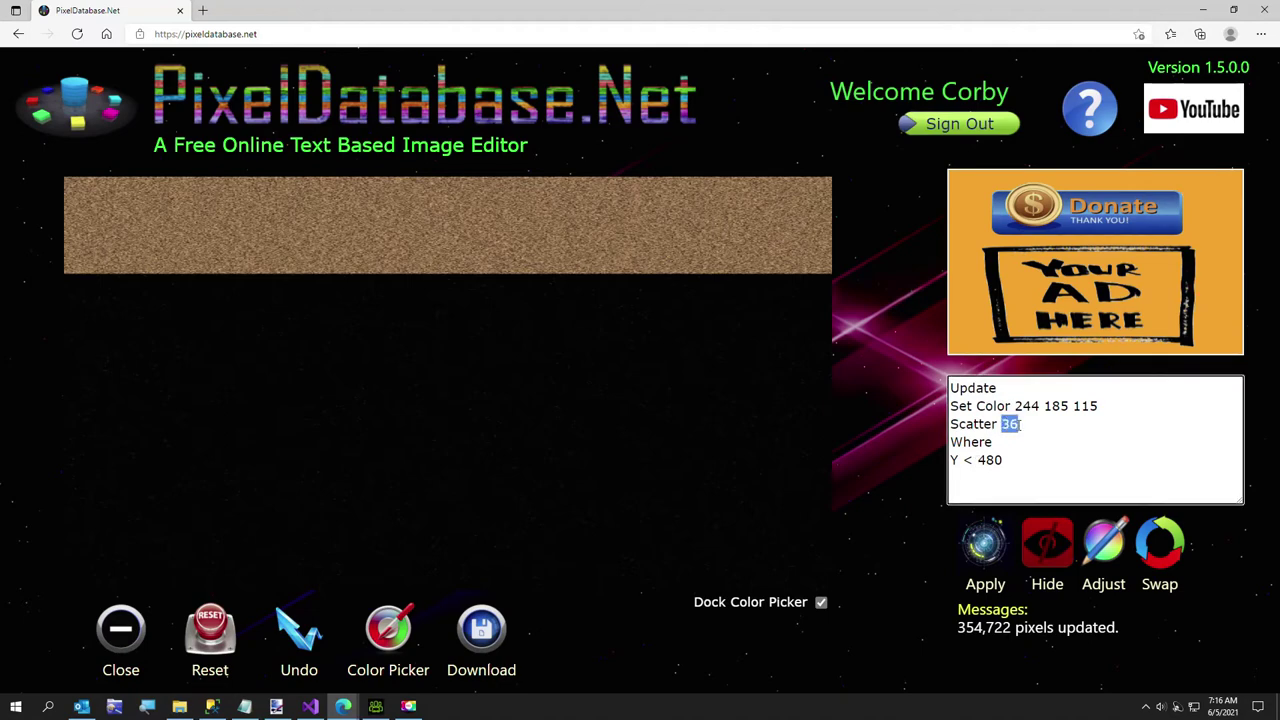
pyautogui.write('72')
# Replace the colour with pink 247 156 148 and the condition with Y Between 480 960.
pyautogui.click(179, 707)
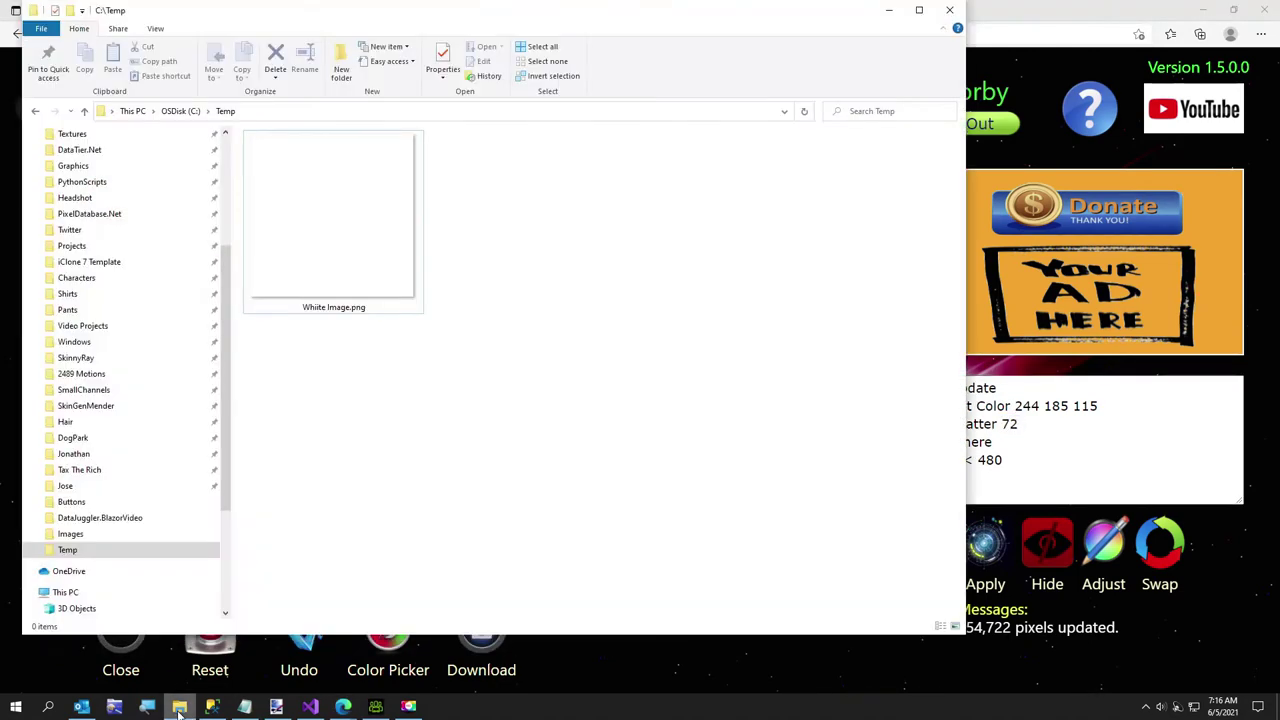
pyautogui.click(244, 707)
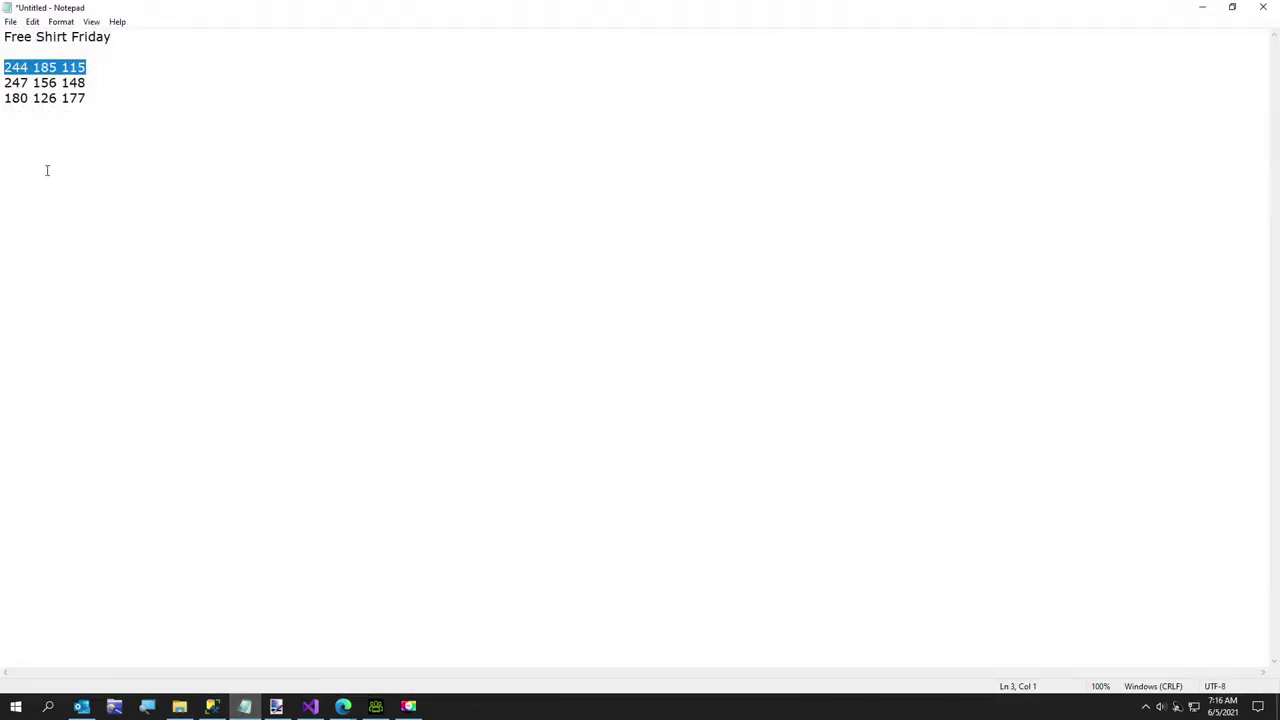
pyautogui.moveTo(86, 83); pyautogui.dragTo(2, 85)
pyautogui.hotkey('ctrl', 'c')
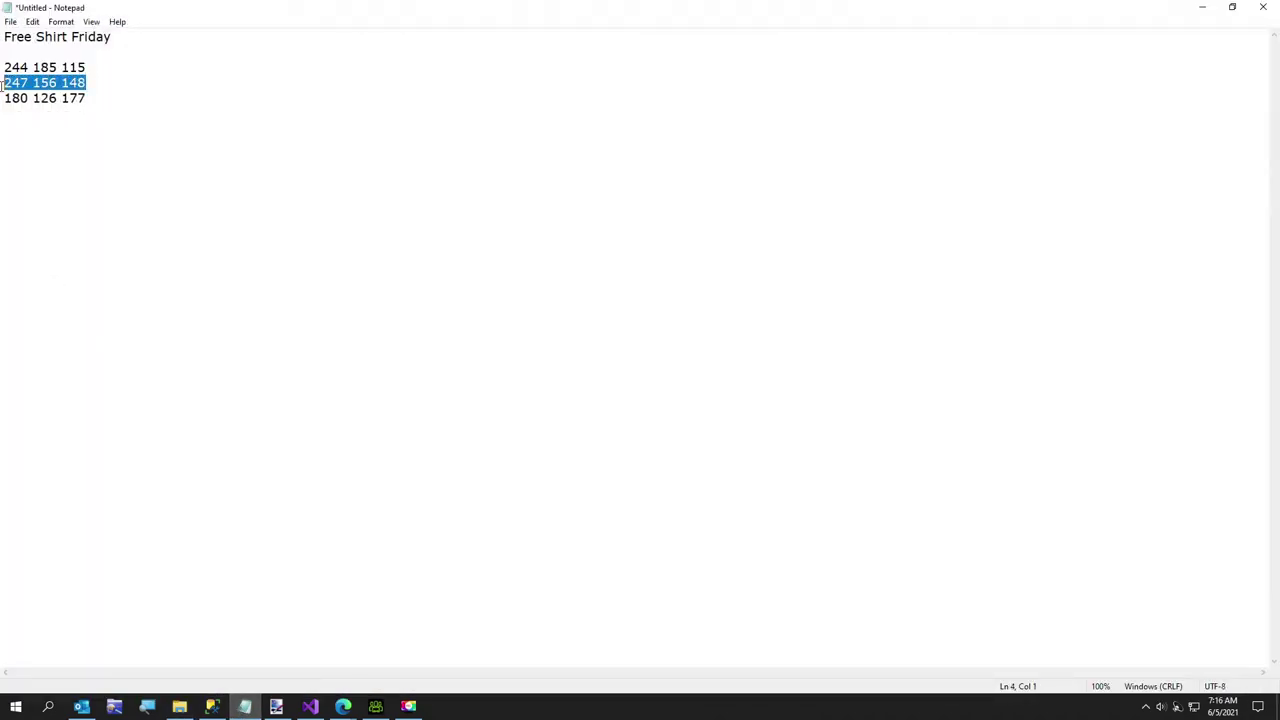
pyautogui.click(1202, 7)
pyautogui.click(889, 11)
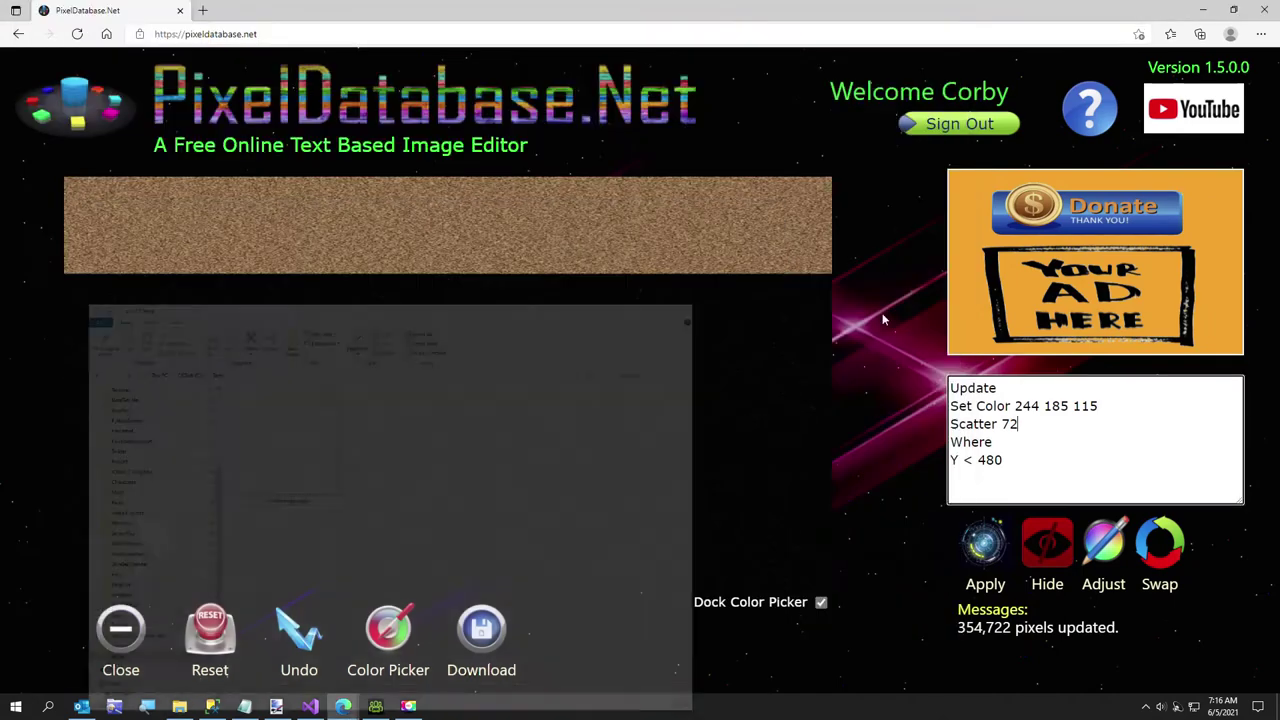
pyautogui.moveTo(1014, 410); pyautogui.dragTo(1126, 420)
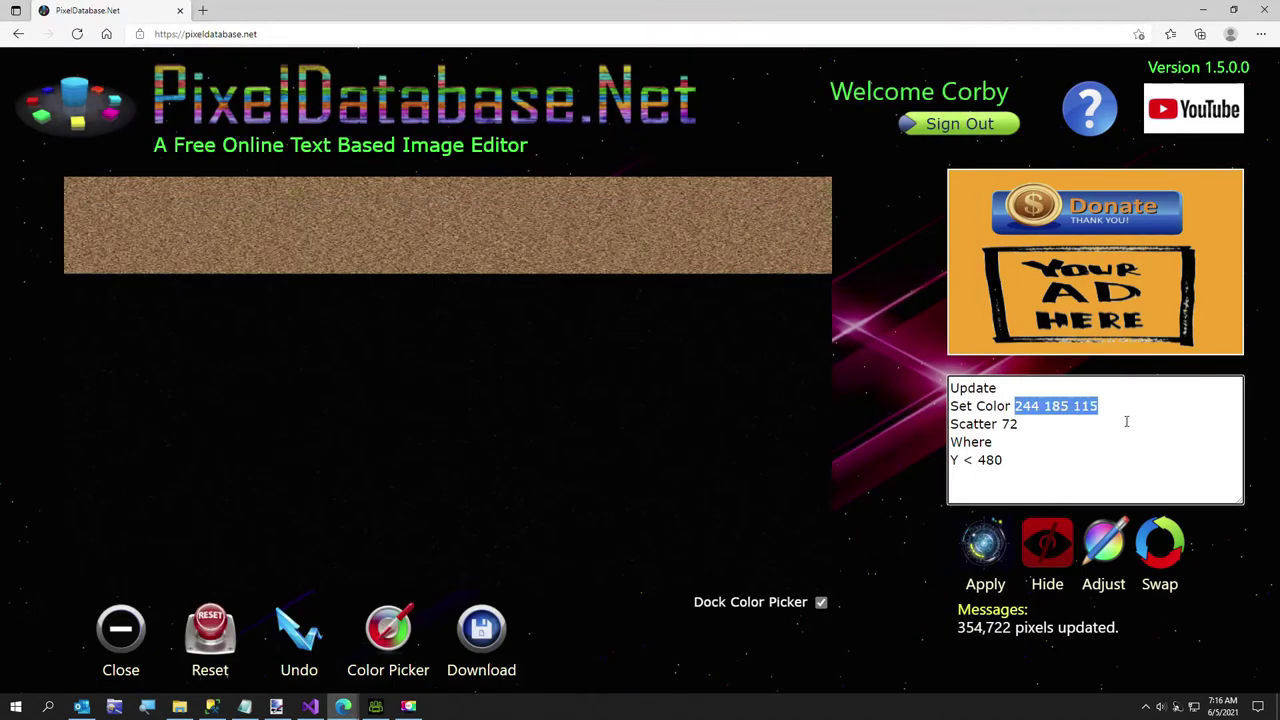
pyautogui.hotkey('ctrl', 'v')
pyautogui.moveTo(966, 460); pyautogui.dragTo(1028, 461)
pyautogui.write('Betwee')
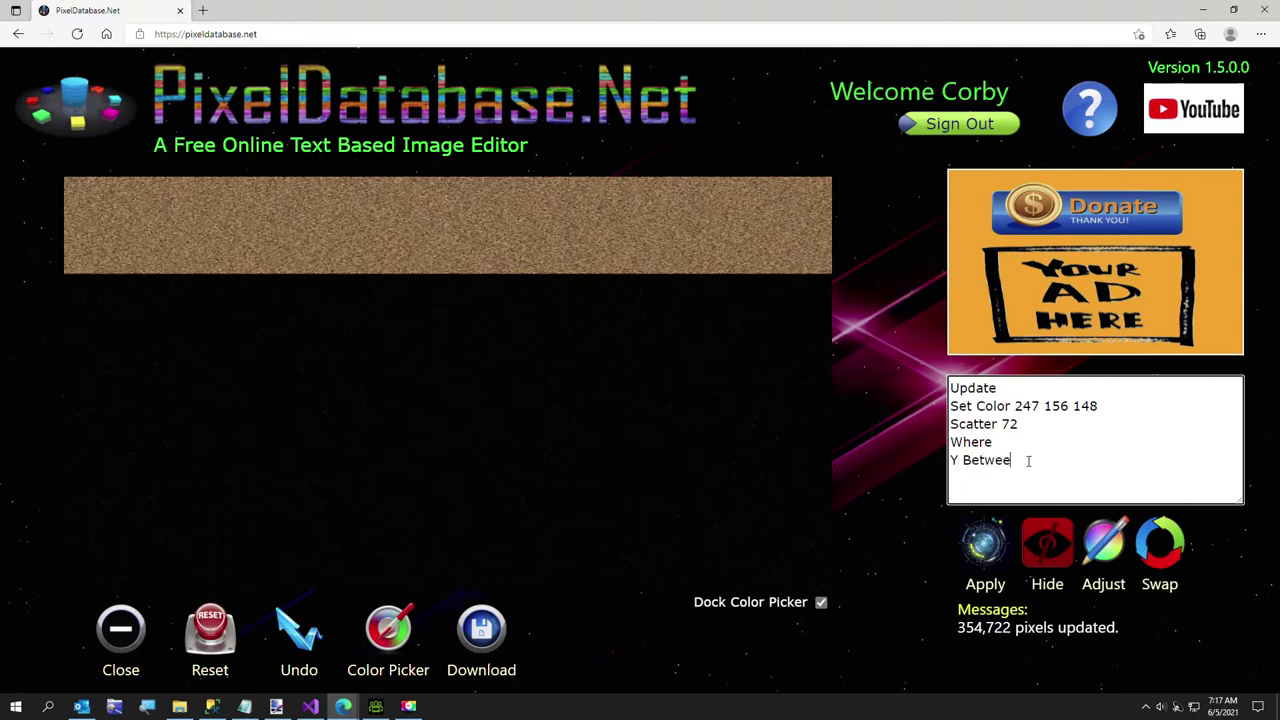
pyautogui.write('n 480 960')
# Apply the pink fill to rows 480–960, then paste purple 180 126 177 into Set Color.
pyautogui.click(980, 560)
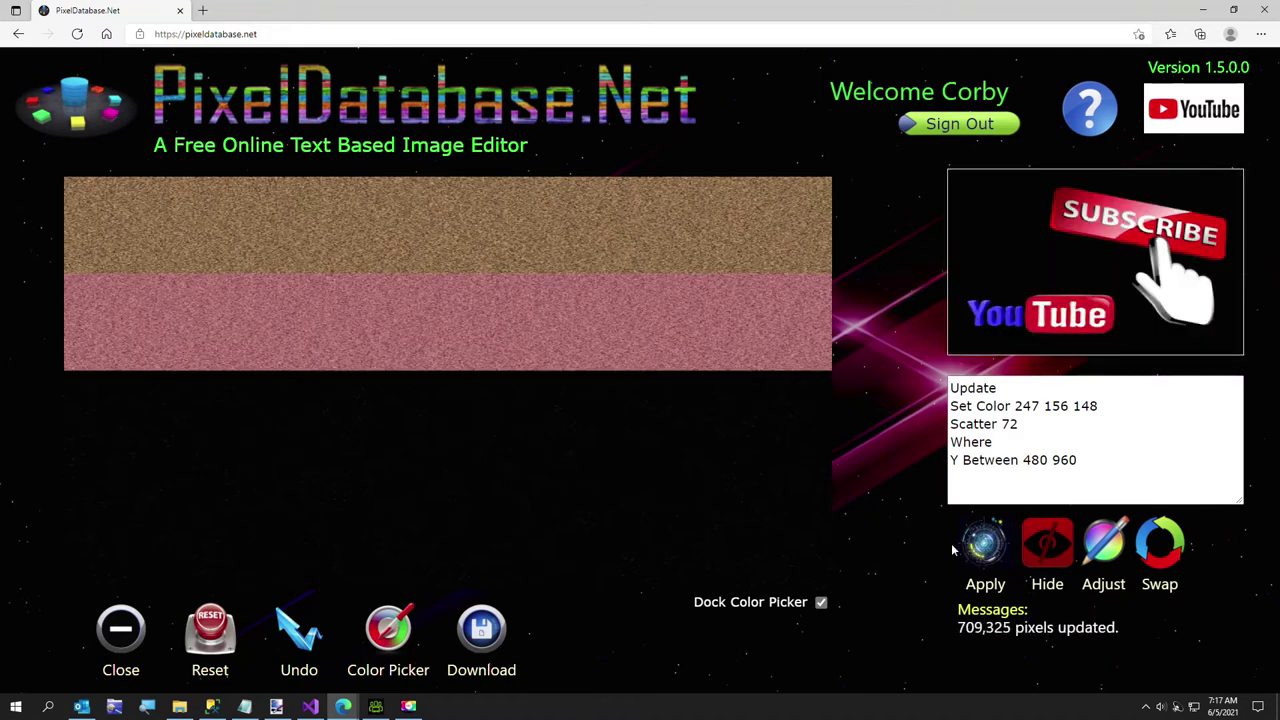
pyautogui.click(244, 706)
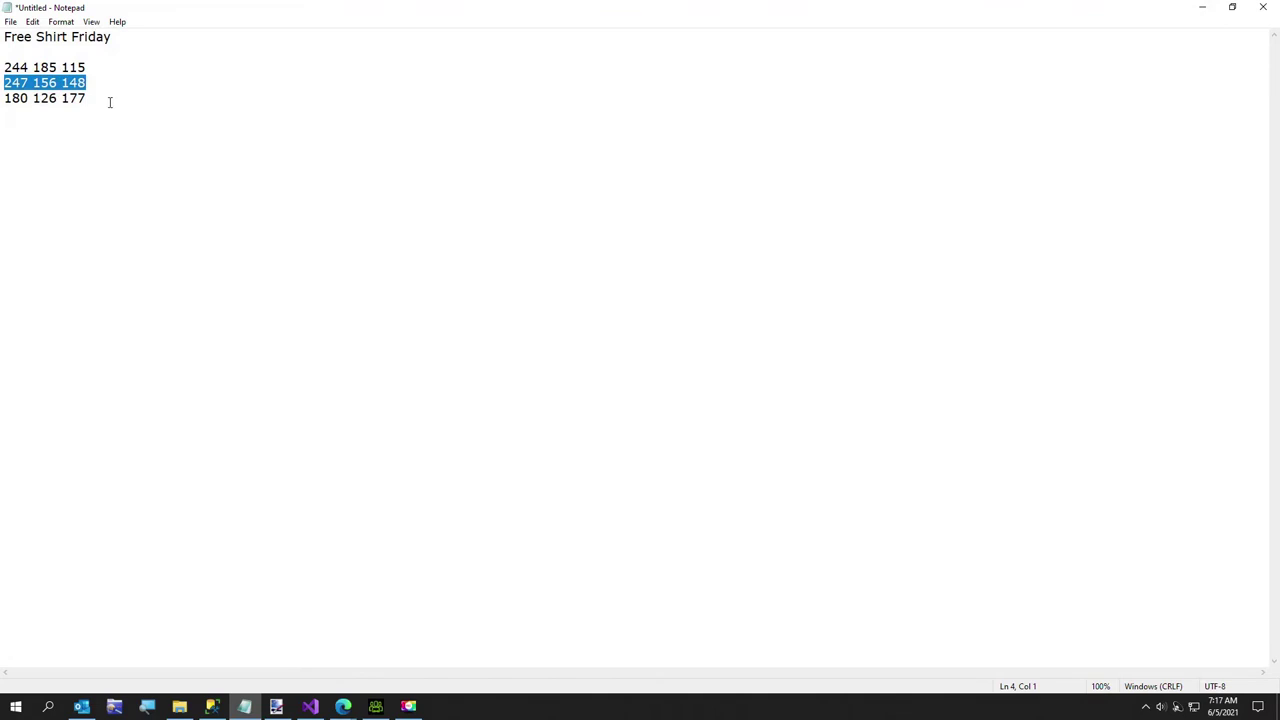
pyautogui.moveTo(110, 102); pyautogui.dragTo(2, 103)
pyautogui.hotkey('ctrl', 'c')
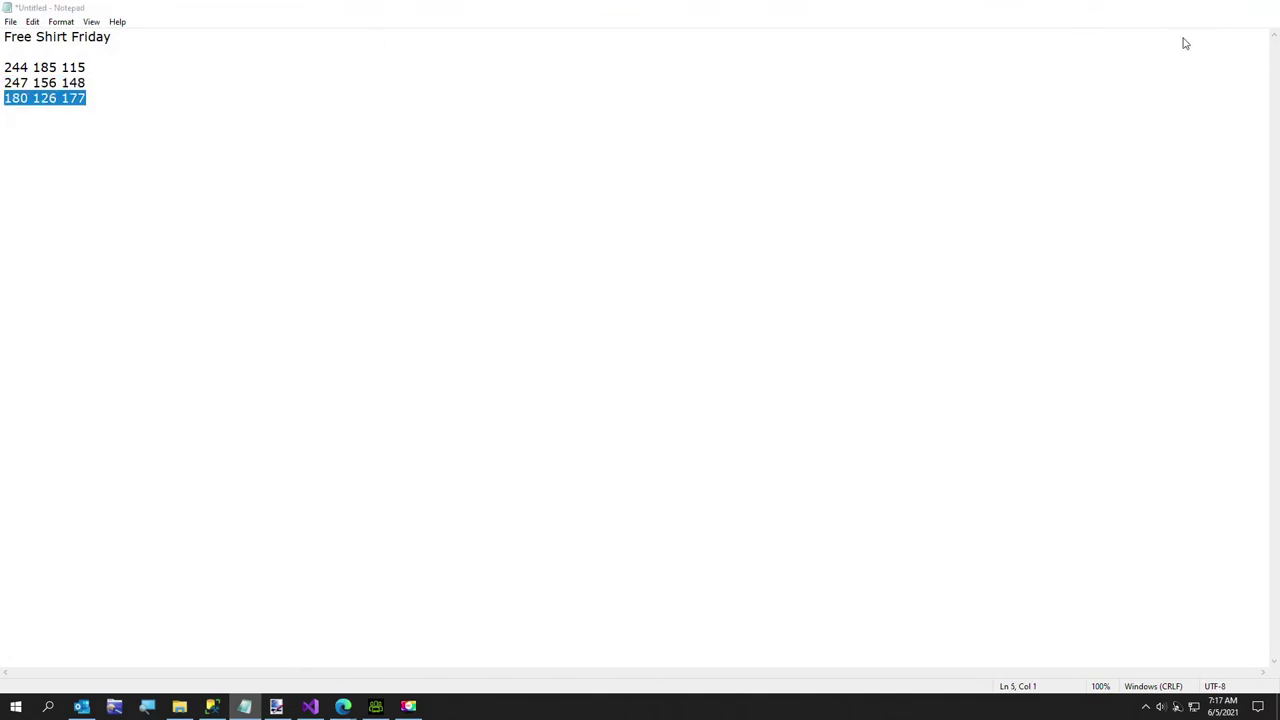
pyautogui.hotkey('alt', 'Tab')
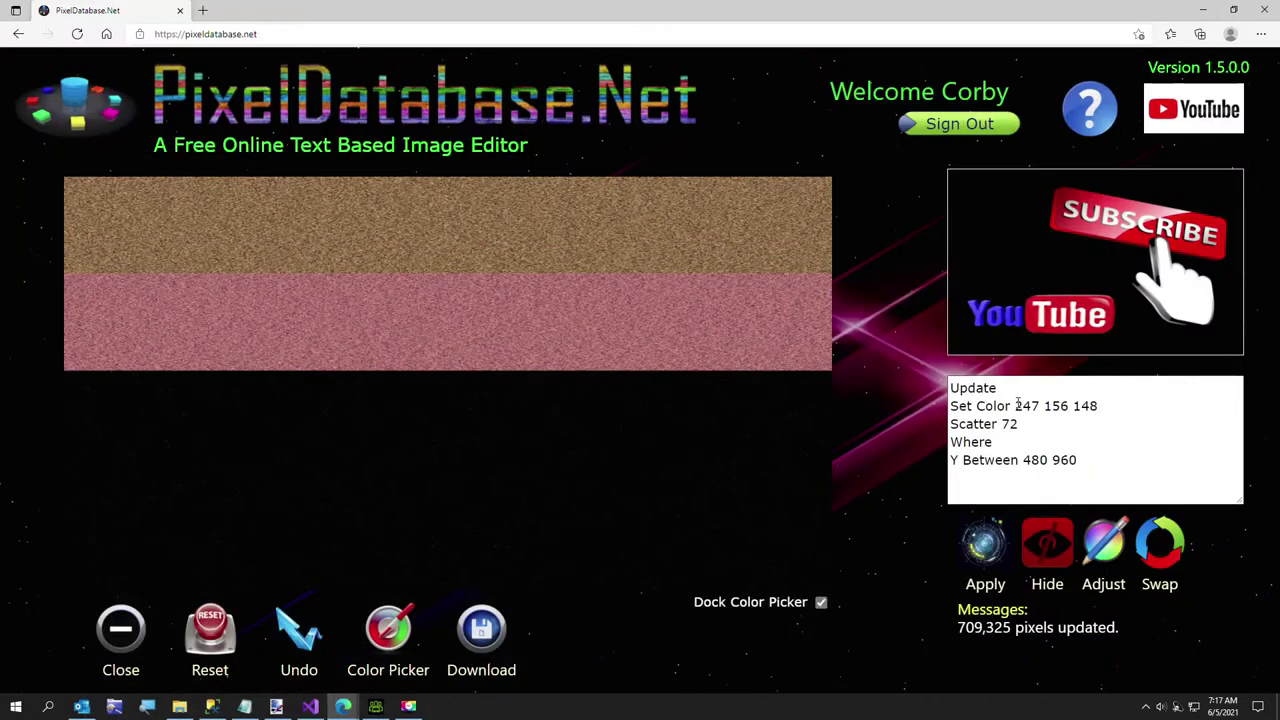
pyautogui.moveTo(1015, 405); pyautogui.dragTo(1121, 405)
pyautogui.hotkey('ctrl', 'v')
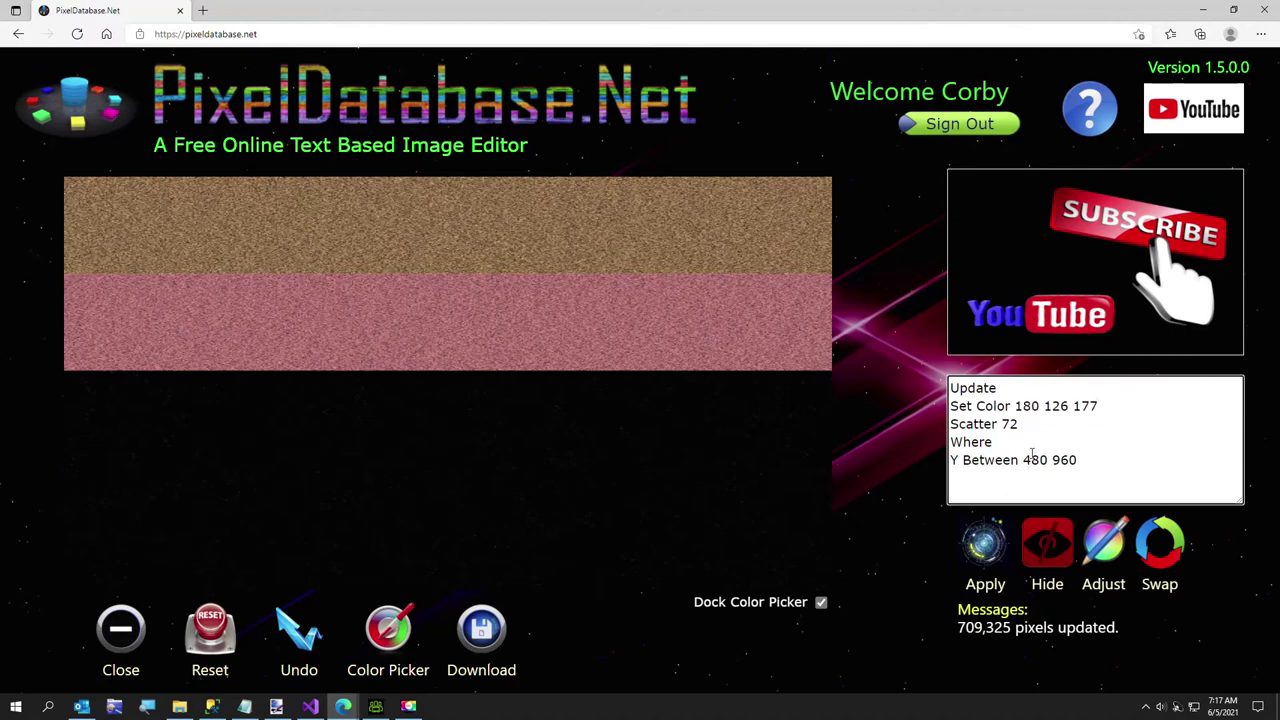
# Change the condition to Y > 960, apply the purple bottom band, and sample a top-band pixel.
pyautogui.moveTo(963, 459); pyautogui.dragTo(1048, 458)
pyautogui.write('>')
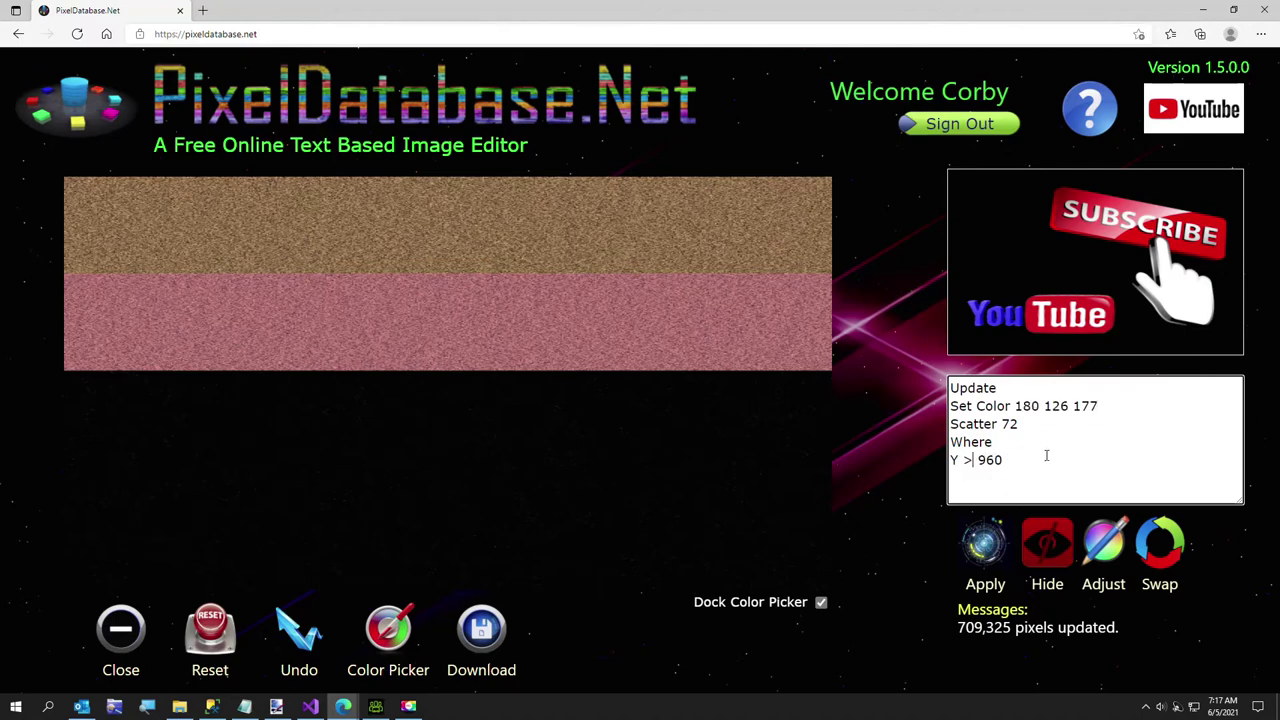
pyautogui.click(983, 560)
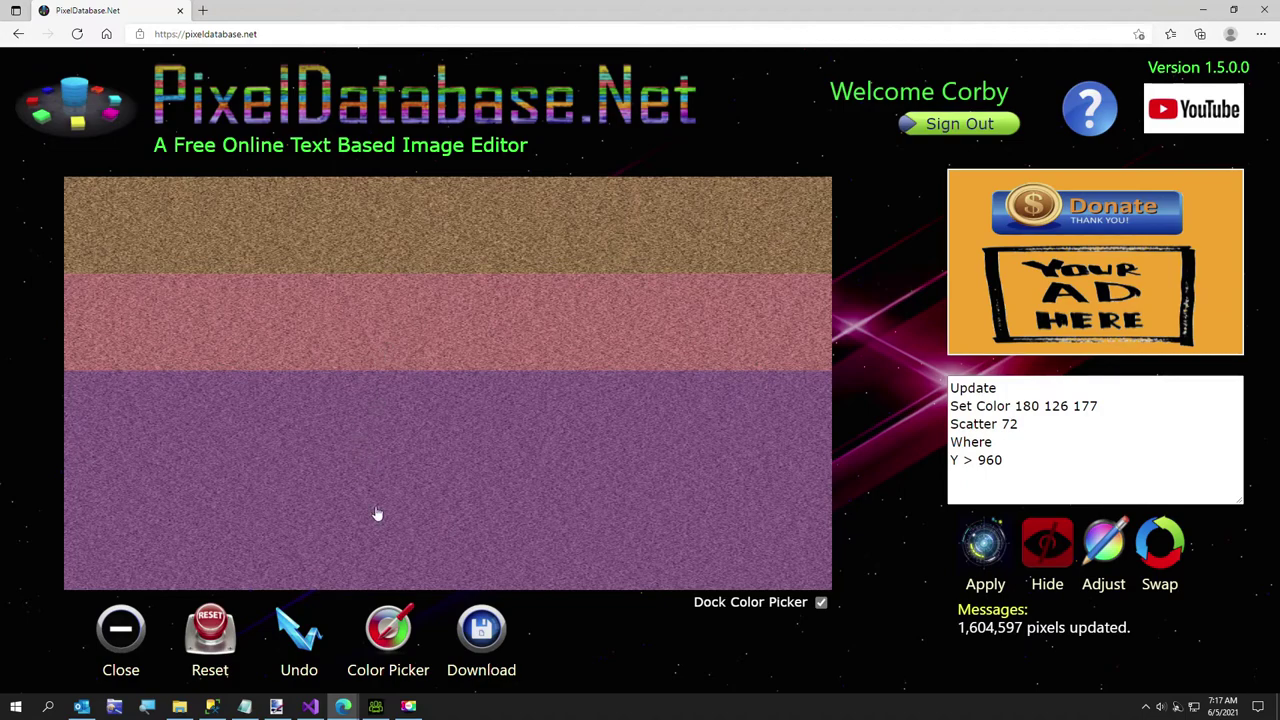
pyautogui.click(1085, 418)
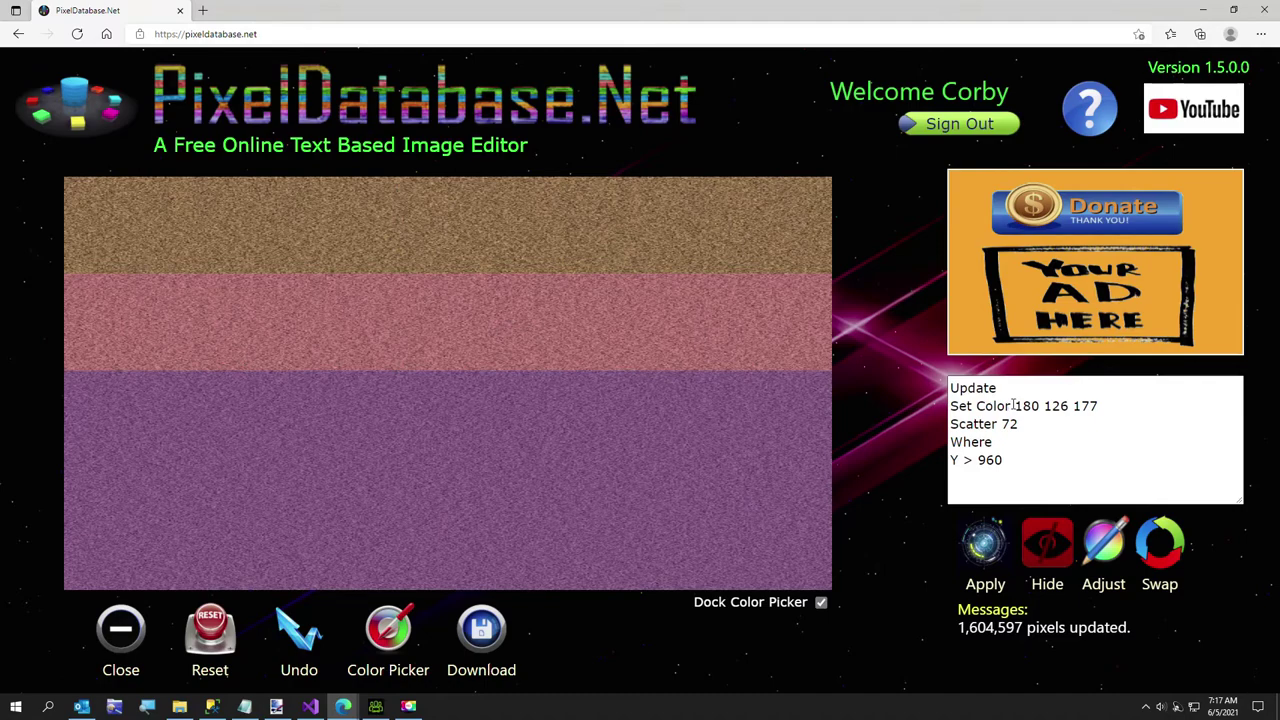
pyautogui.click(718, 227)
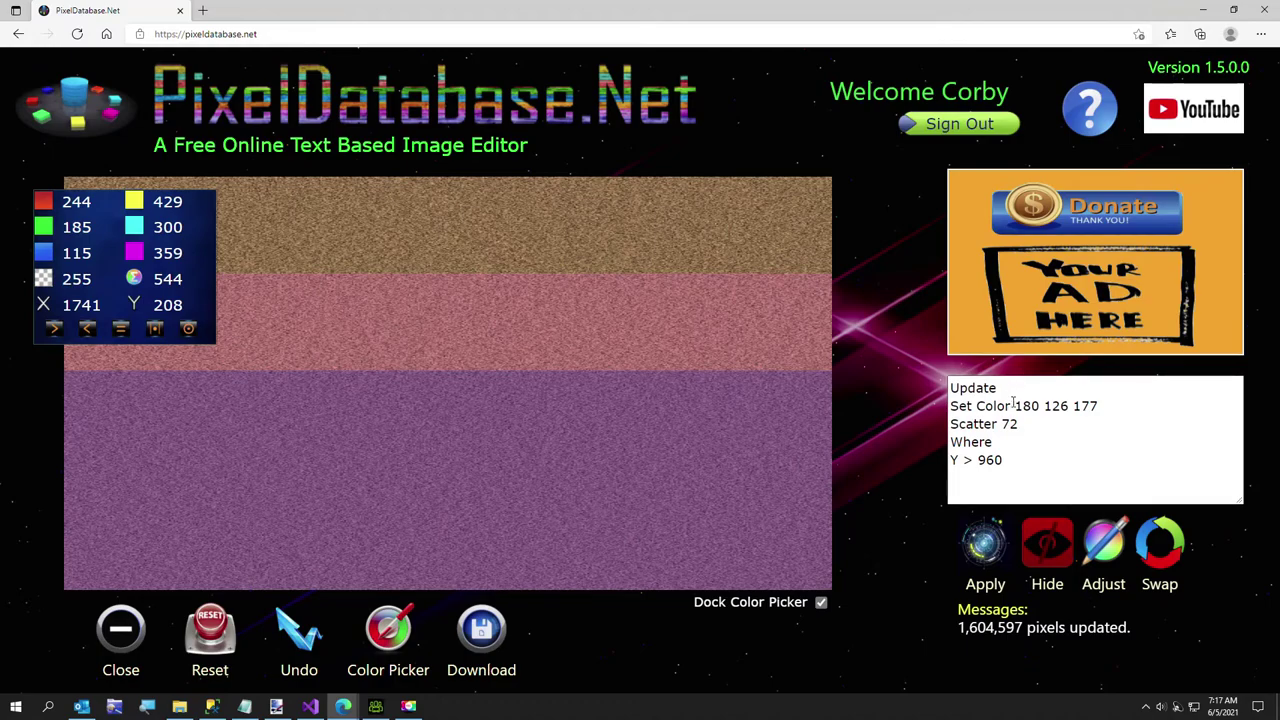
# Reapply tan 244 185 115 at Scatter 72 to rows Y < 480.
pyautogui.click(244, 707)
pyautogui.moveTo(87, 67); pyautogui.dragTo(2, 72)
pyautogui.hotkey('ctrl', 'c')
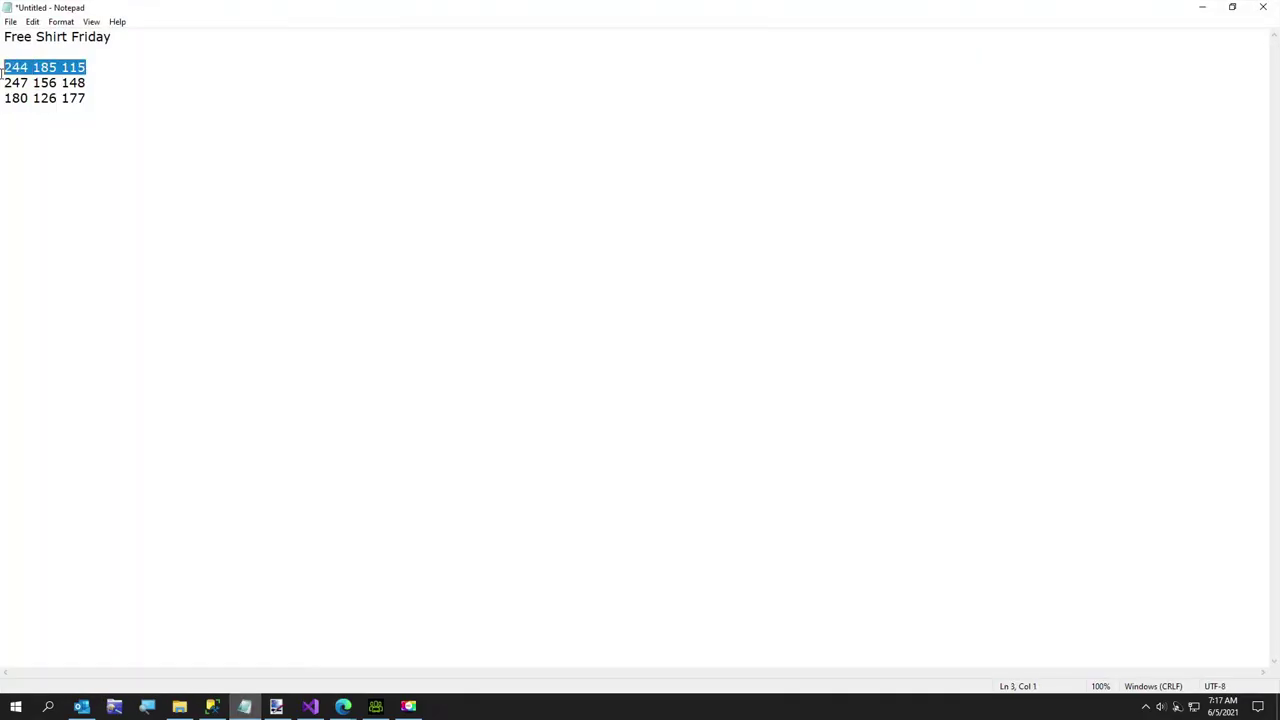
pyautogui.click(1200, 10)
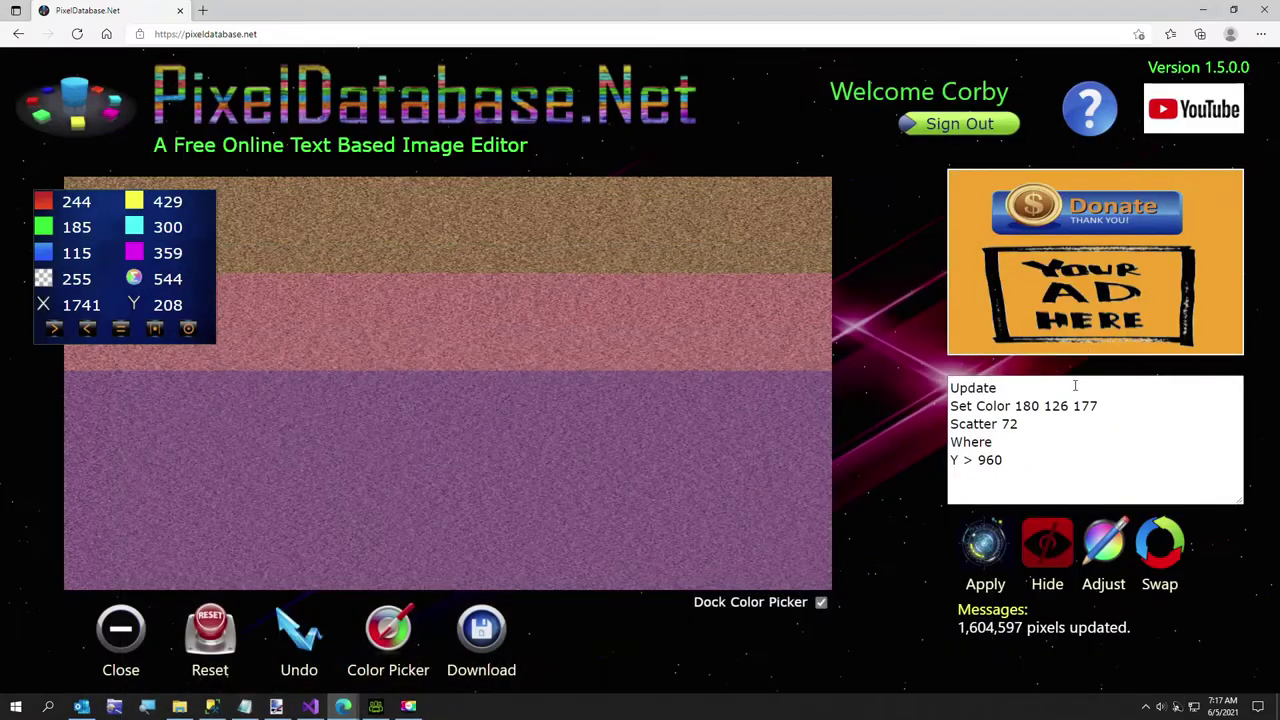
pyautogui.moveTo(1014, 406); pyautogui.dragTo(1145, 411)
pyautogui.hotkey('ctrl', 'v')
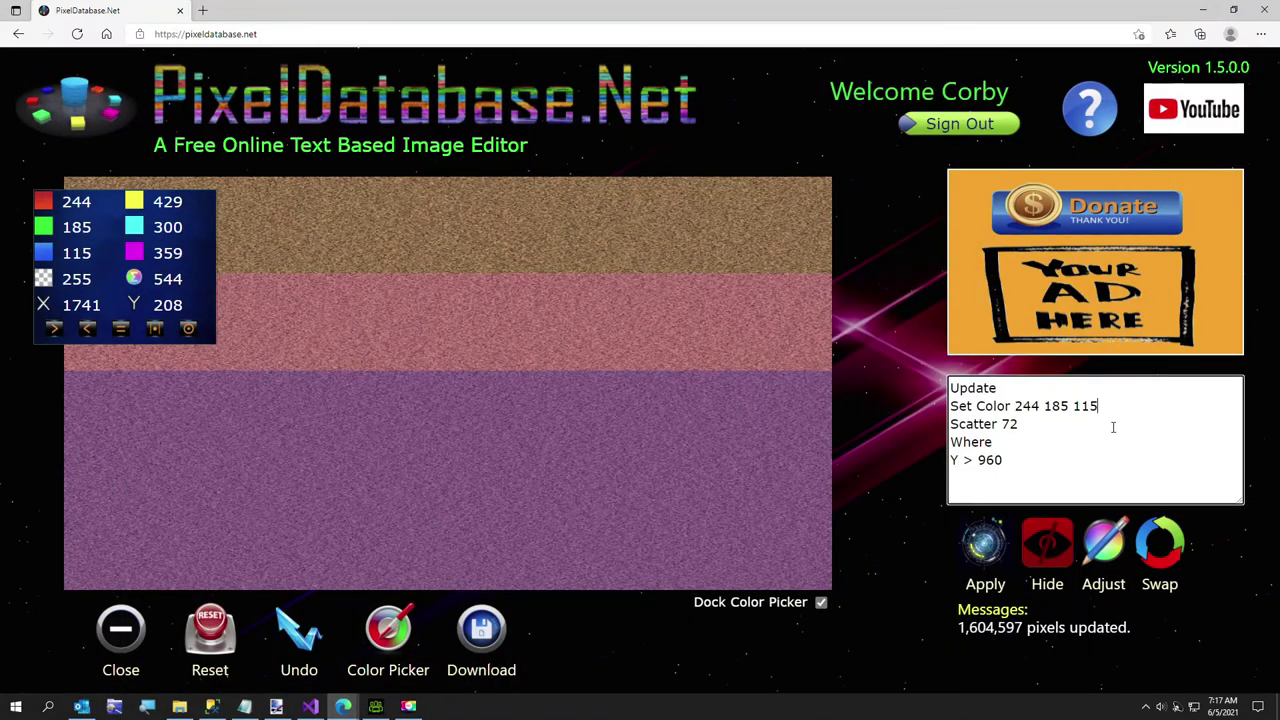
pyautogui.moveTo(966, 461); pyautogui.dragTo(1032, 461)
pyautogui.write('< 480')
pyautogui.click(983, 540)
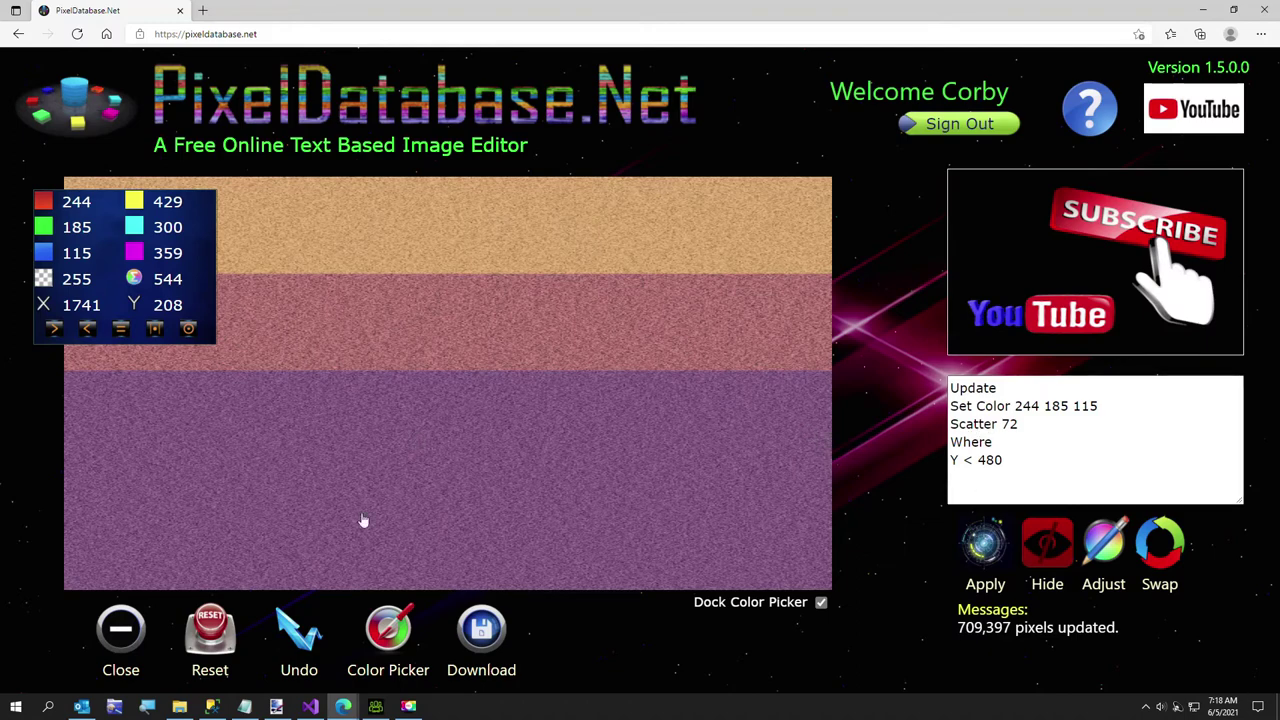
# Retype the Set Color line as pink 247 156 148.
pyautogui.click(246, 706)
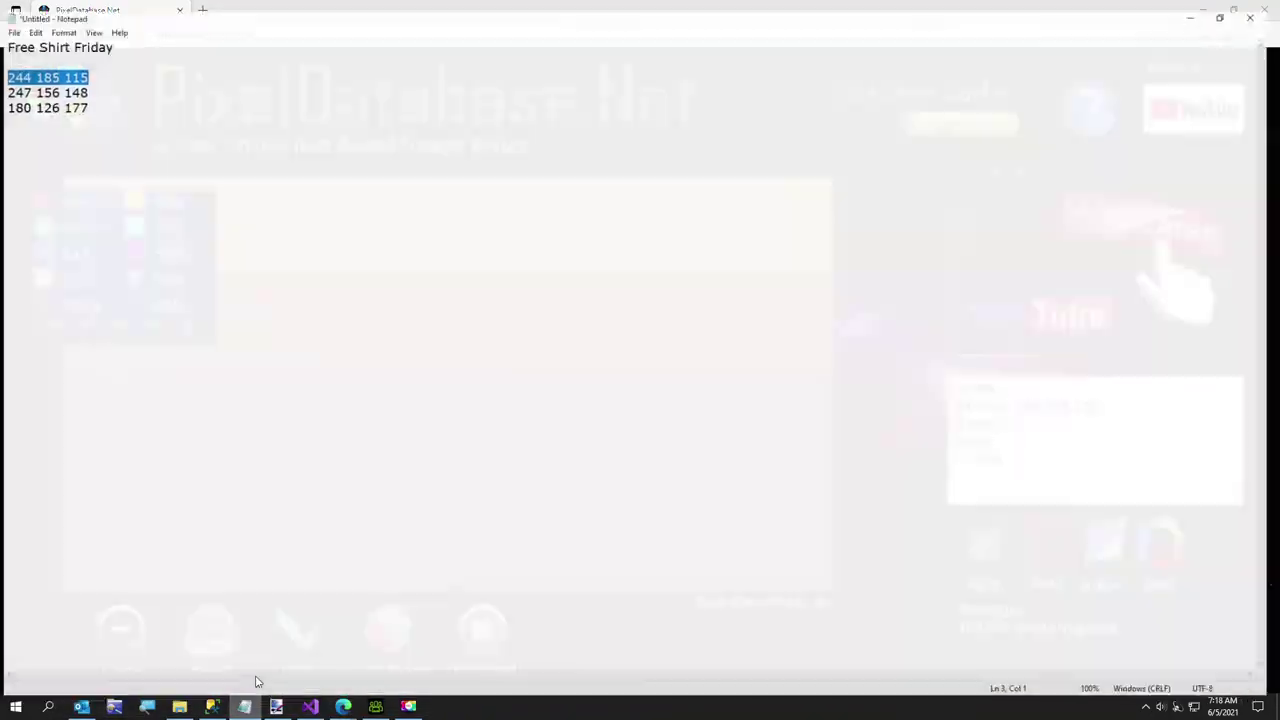
pyautogui.moveTo(101, 84); pyautogui.dragTo(3, 84)
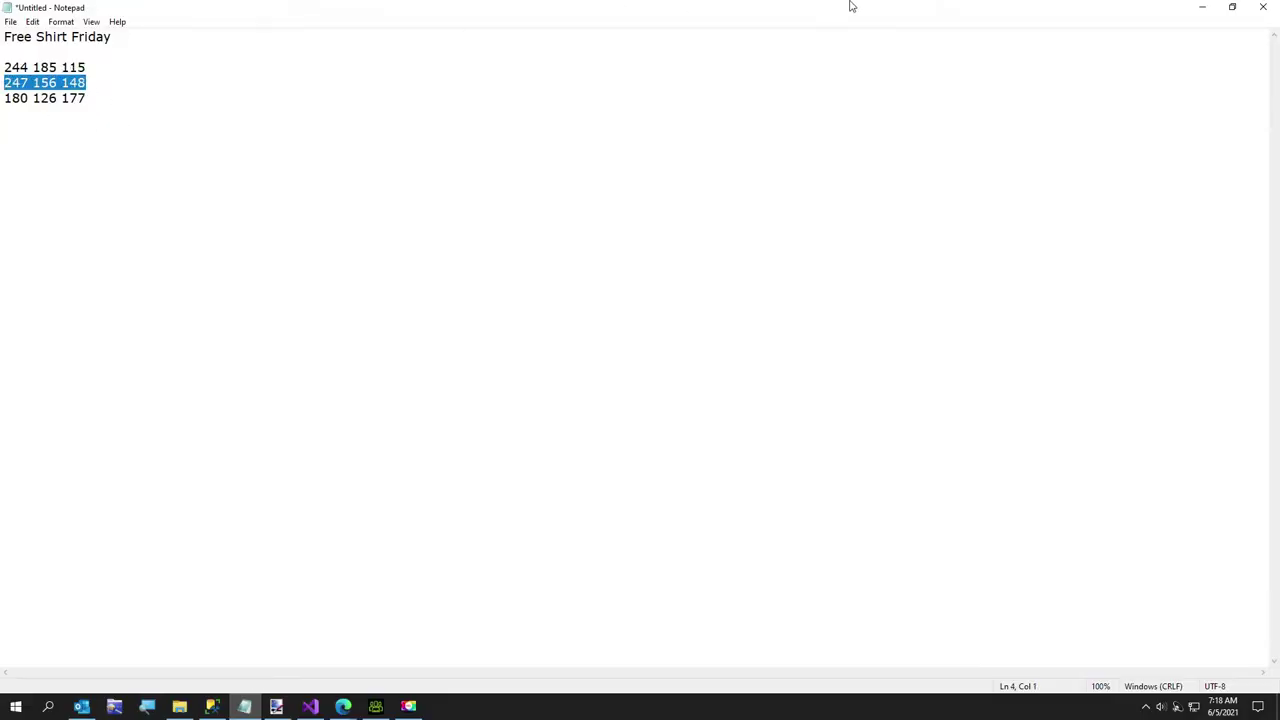
pyautogui.click(1201, 8)
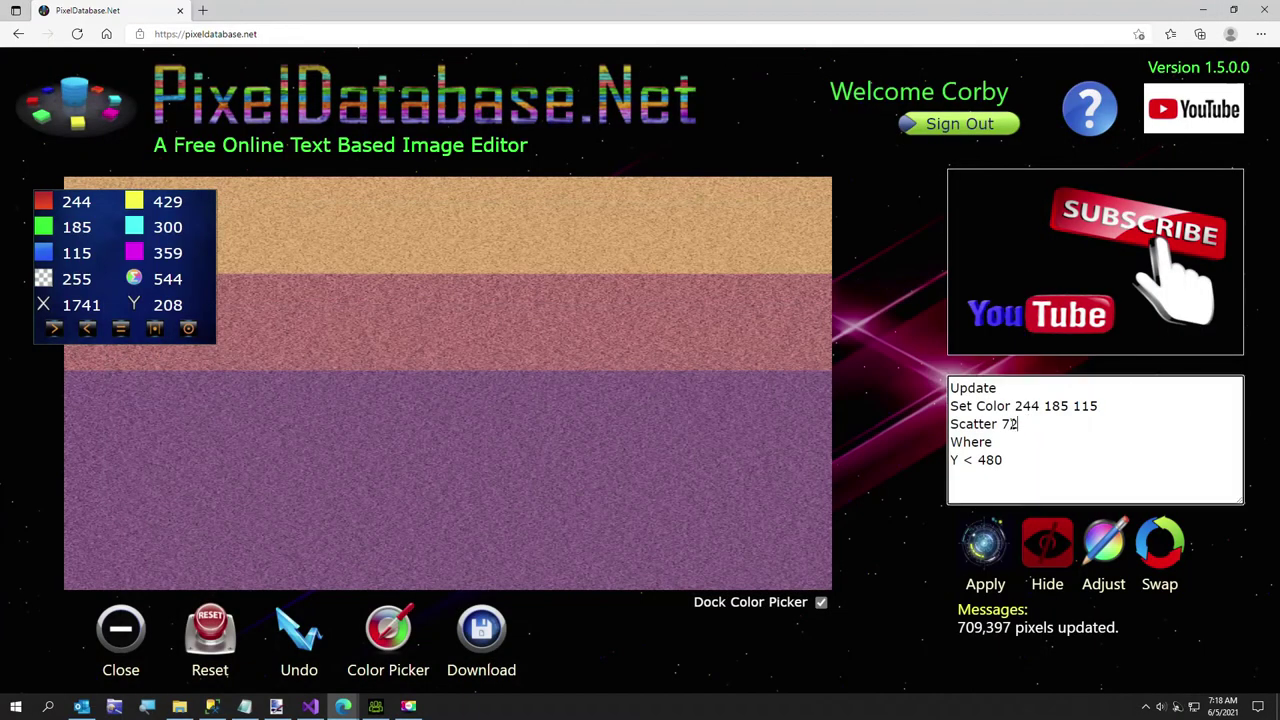
pyautogui.moveTo(1014, 406); pyautogui.dragTo(1068, 406)
pyautogui.tripleClick(1024, 405)
pyautogui.click(1109, 405)
pyautogui.press('BackSpace')
pyautogui.press('BackSpace')
pyautogui.press('BackSpace')
pyautogui.press('BackSpace')
pyautogui.press('BackSpace')
pyautogui.press('BackSpace')
pyautogui.press('BackSpace')
pyautogui.press('BackSpace')
pyautogui.press('BackSpace')
pyautogui.press('BackSpace')
pyautogui.press('BackSpace')
pyautogui.press('BackSpace')
pyautogui.write('r 247 156 148')
# Set the condition to Y Between 480 960, apply it, then undo the pink fill.
pyautogui.moveTo(966, 461); pyautogui.dragTo(1004, 461)
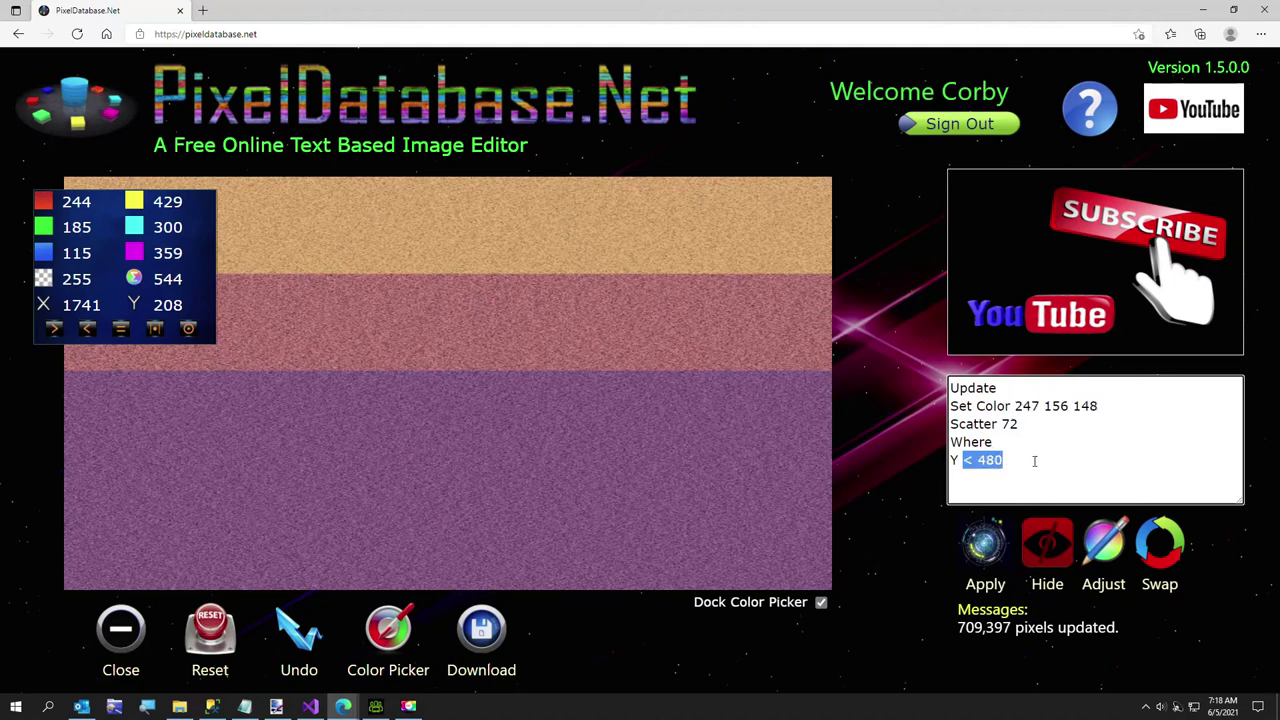
pyautogui.write('Between 480')
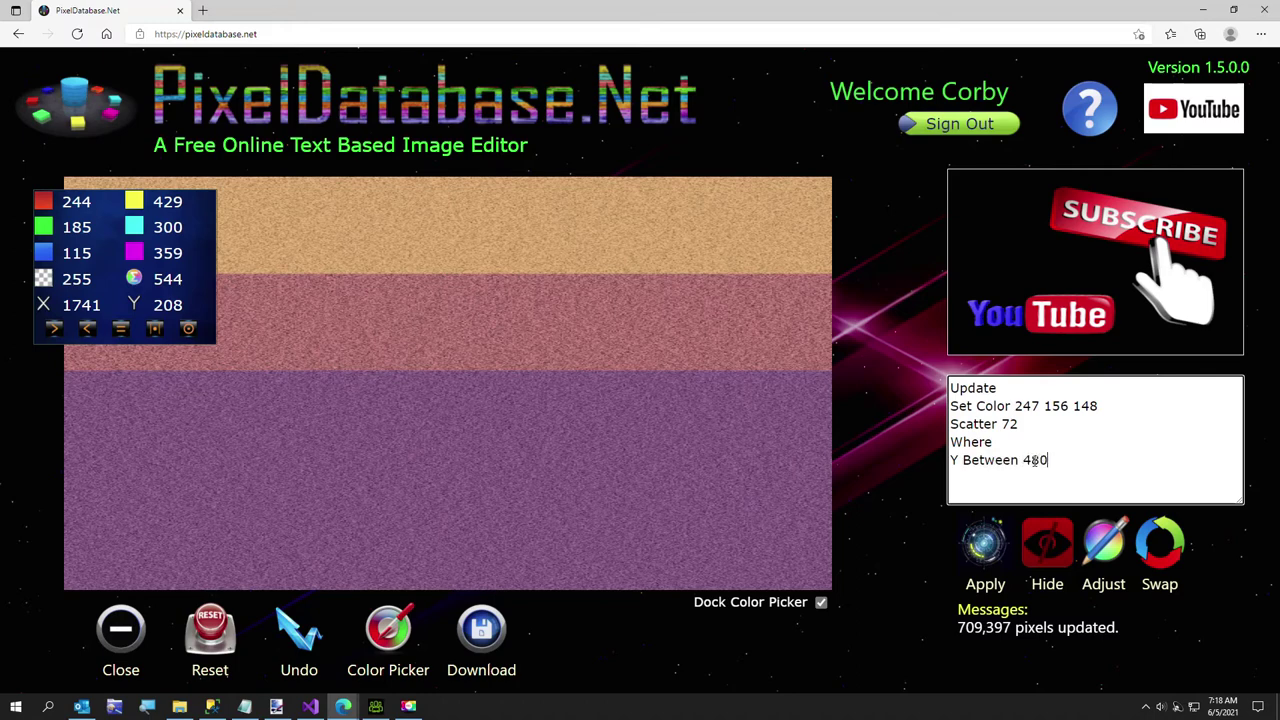
pyautogui.write(' 960')
pyautogui.click(989, 538)
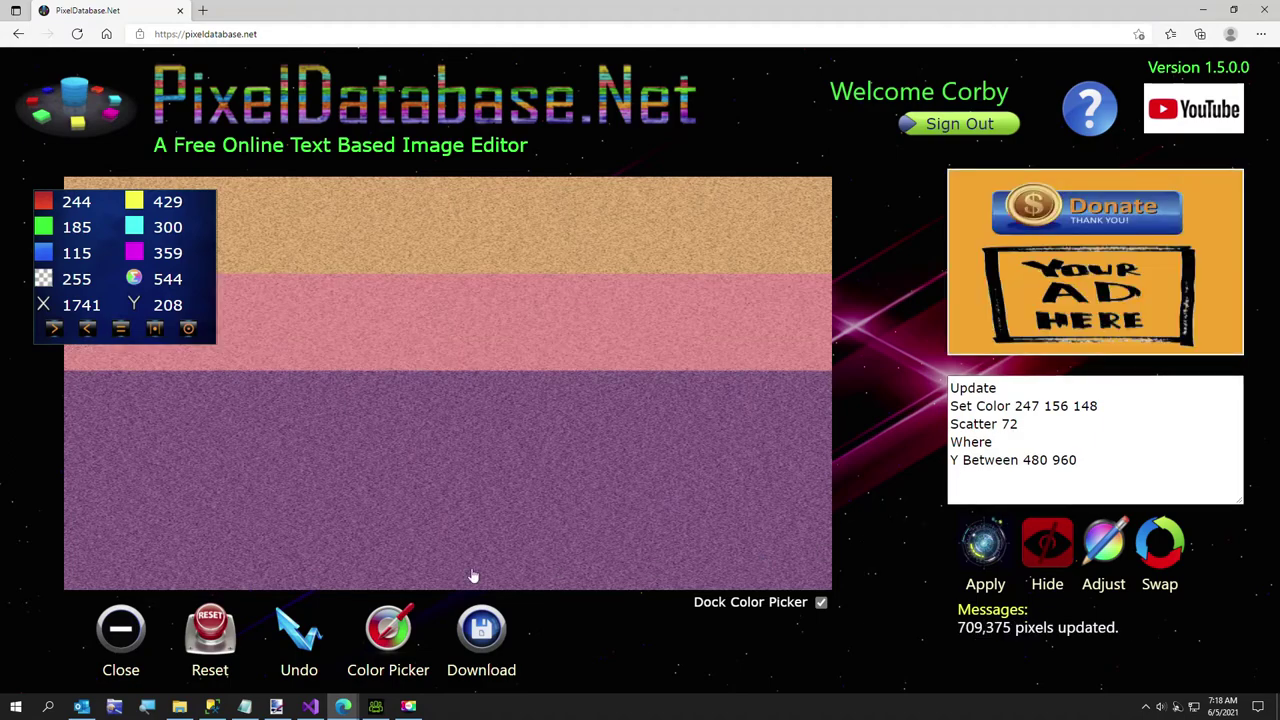
pyautogui.click(298, 630)
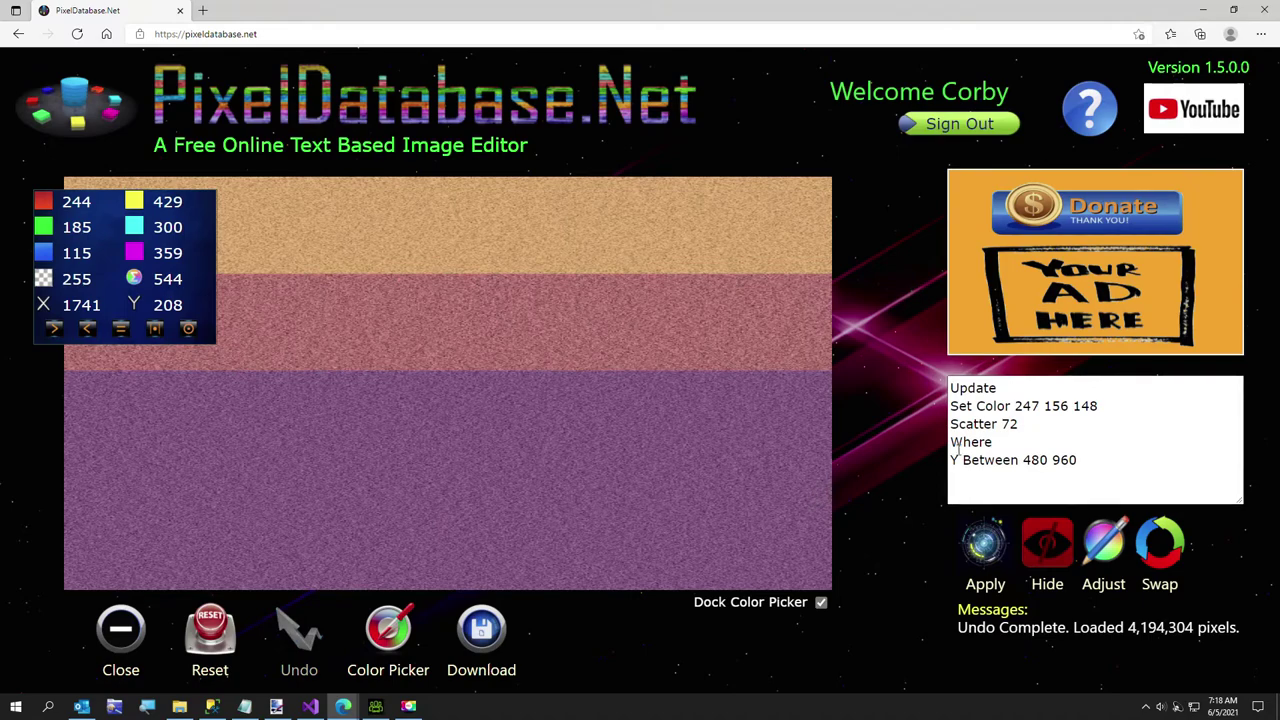
# Reapply the pink fill with a reduced Scatter amount.
pyautogui.moveTo(998, 424); pyautogui.dragTo(1028, 422)
pyautogui.write('2')
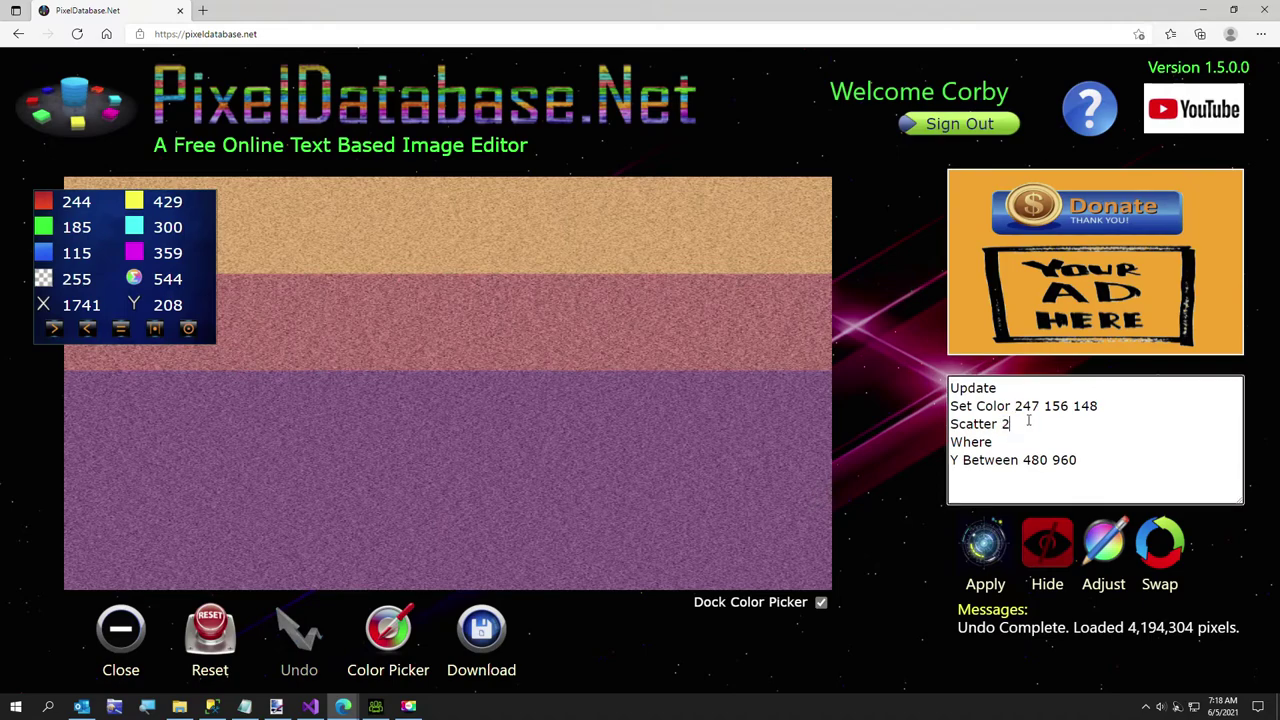
pyautogui.click(984, 540)
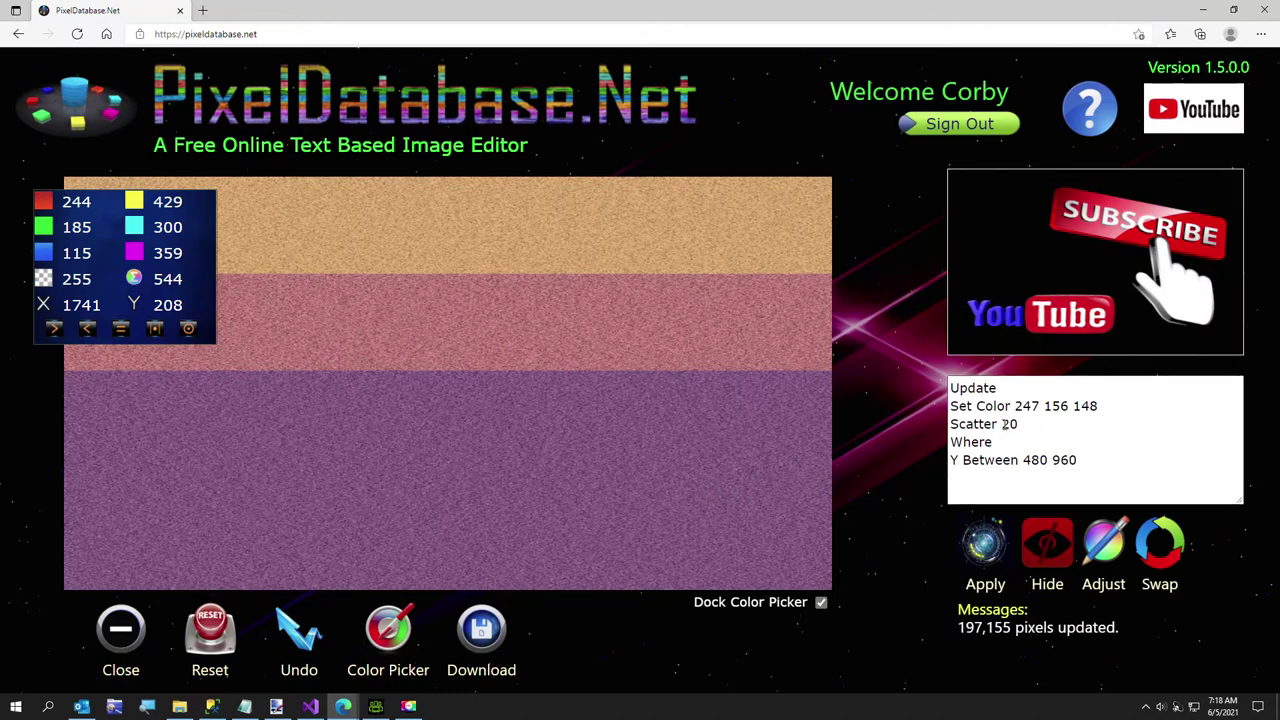
# Fill rows Y > 960 with purple 180 126 177 at Scatter 40.
pyautogui.moveTo(1002, 424); pyautogui.dragTo(1010, 424)
pyautogui.write('4')
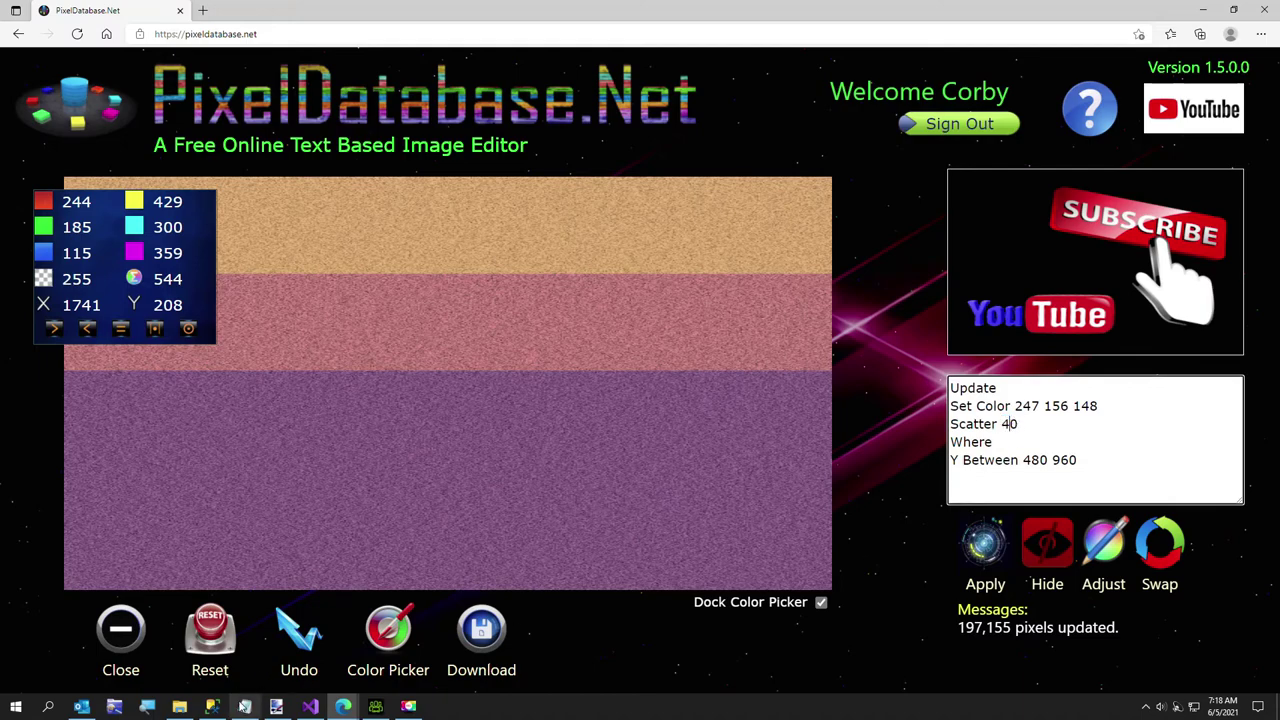
pyautogui.click(244, 706)
pyautogui.moveTo(4, 98); pyautogui.dragTo(8, 112)
pyautogui.hotkey('ctrl', 'c')
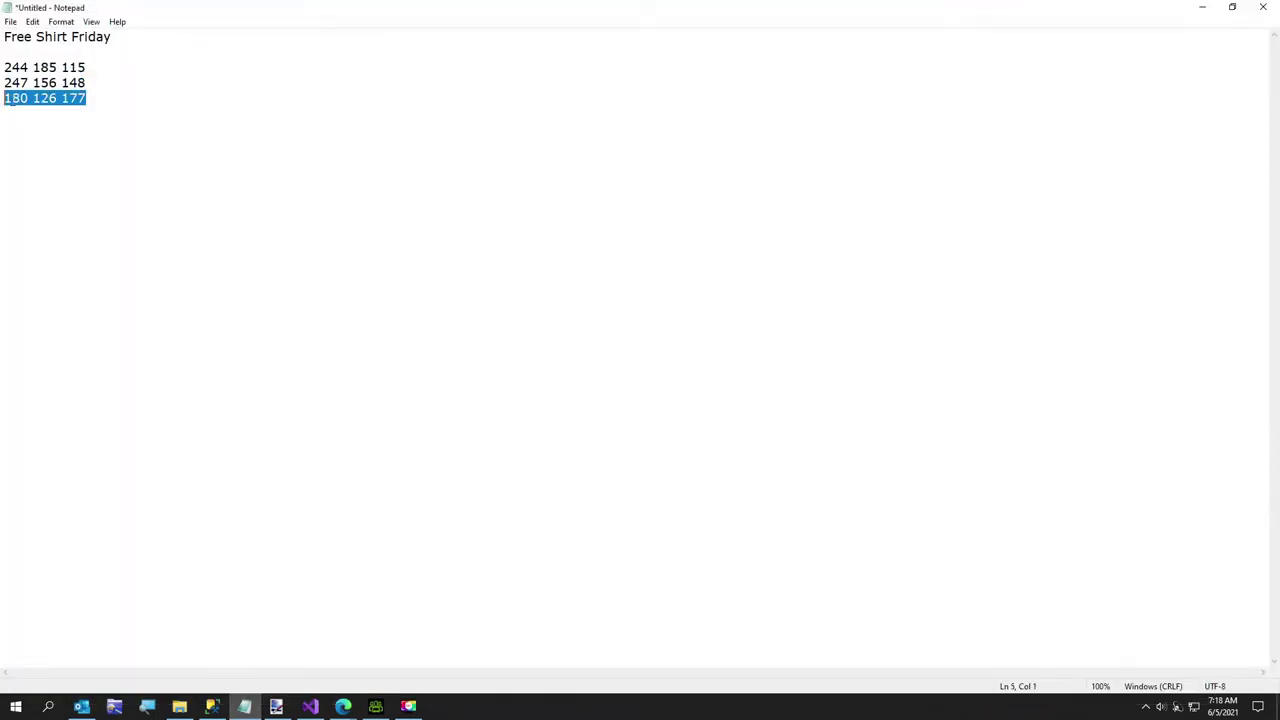
pyautogui.click(1203, 7)
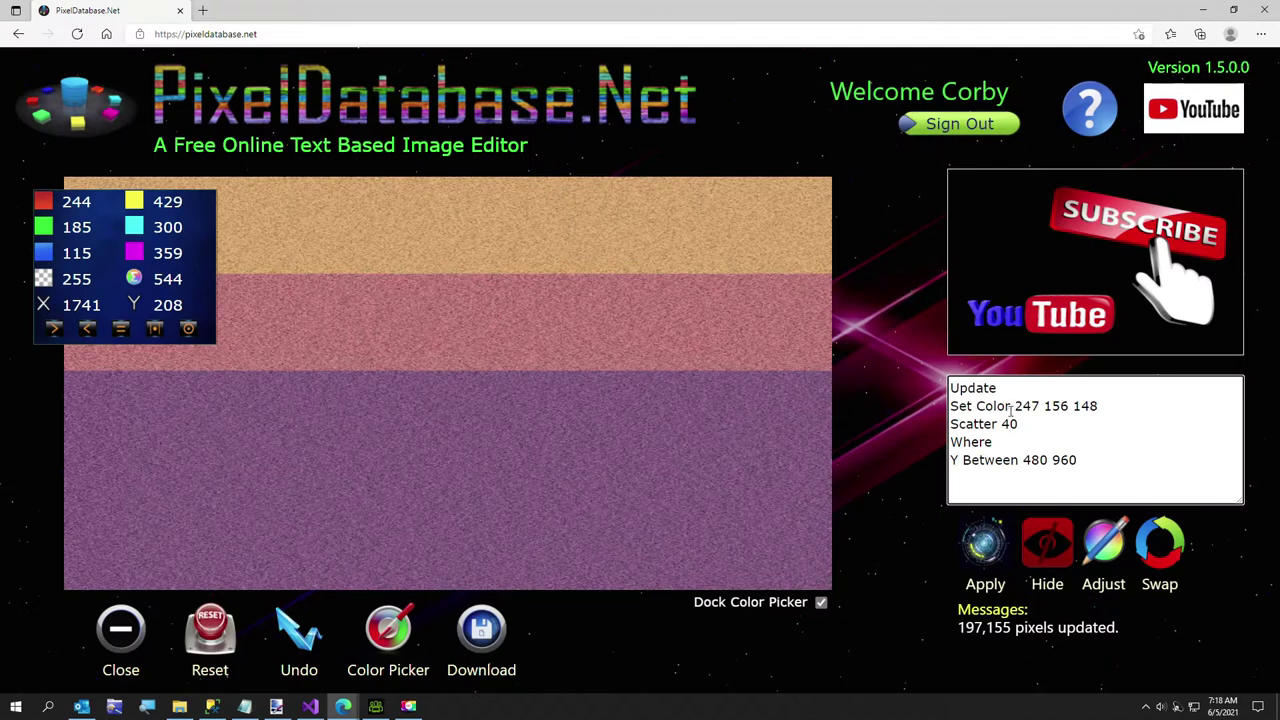
pyautogui.moveTo(1014, 405); pyautogui.dragTo(1143, 406)
pyautogui.hotkey('ctrl', 'v')
pyautogui.moveTo(966, 458); pyautogui.dragTo(1066, 455)
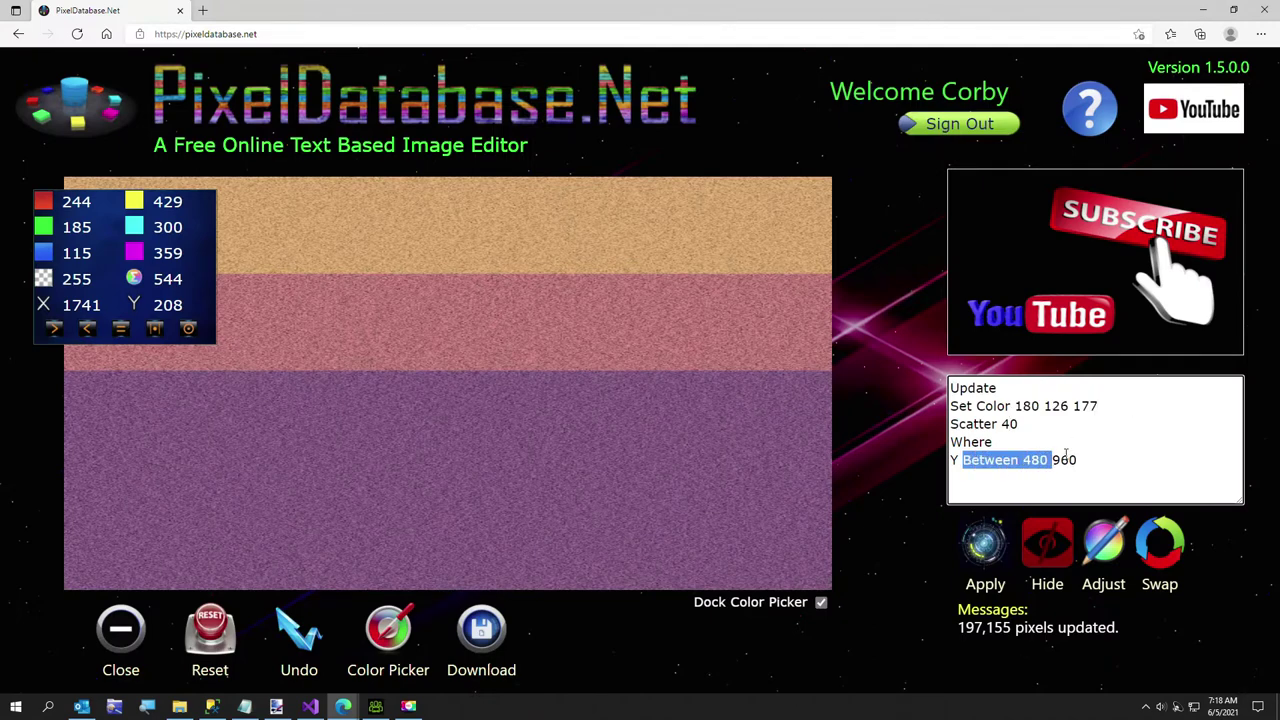
pyautogui.write('>')
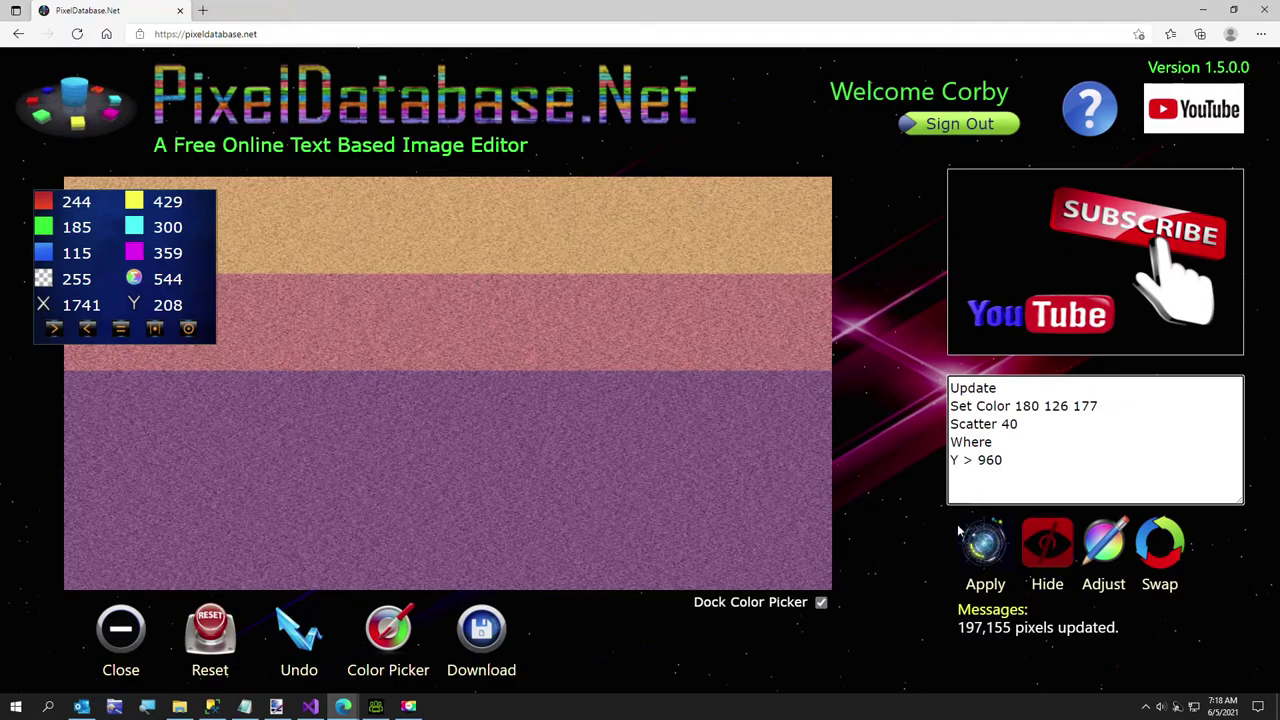
pyautogui.click(985, 543)
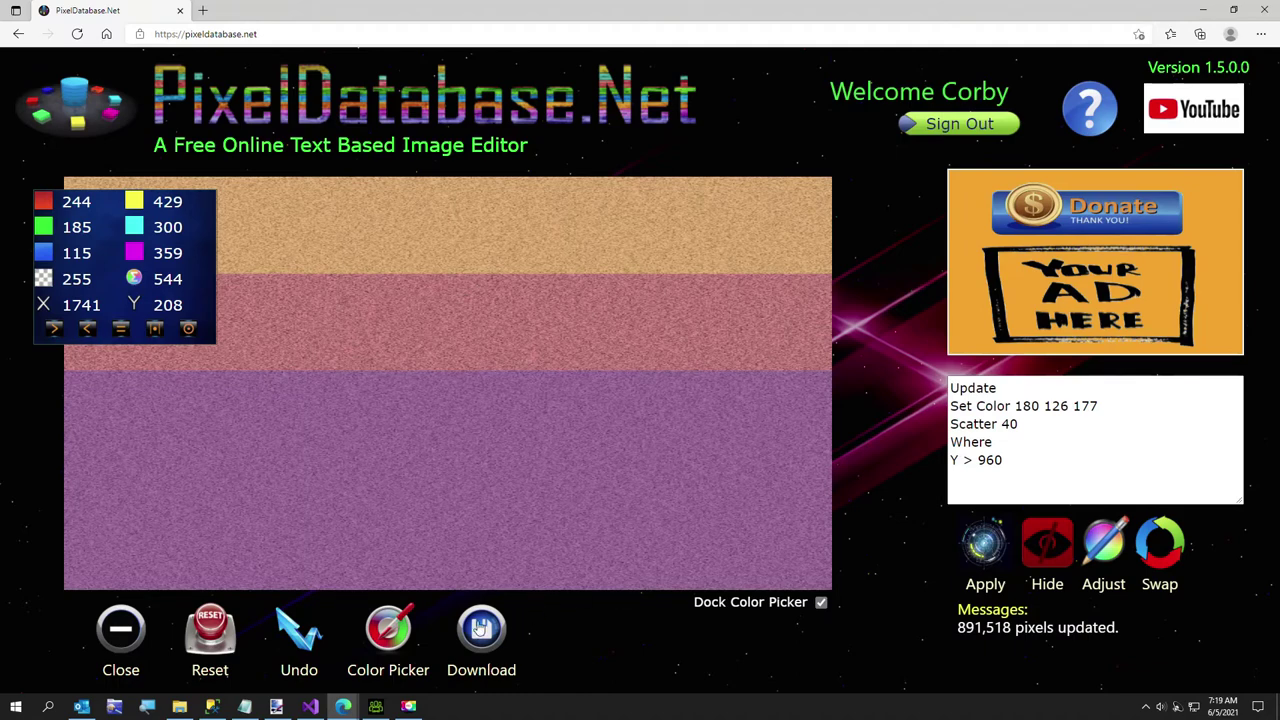
pyautogui.click(480, 628)
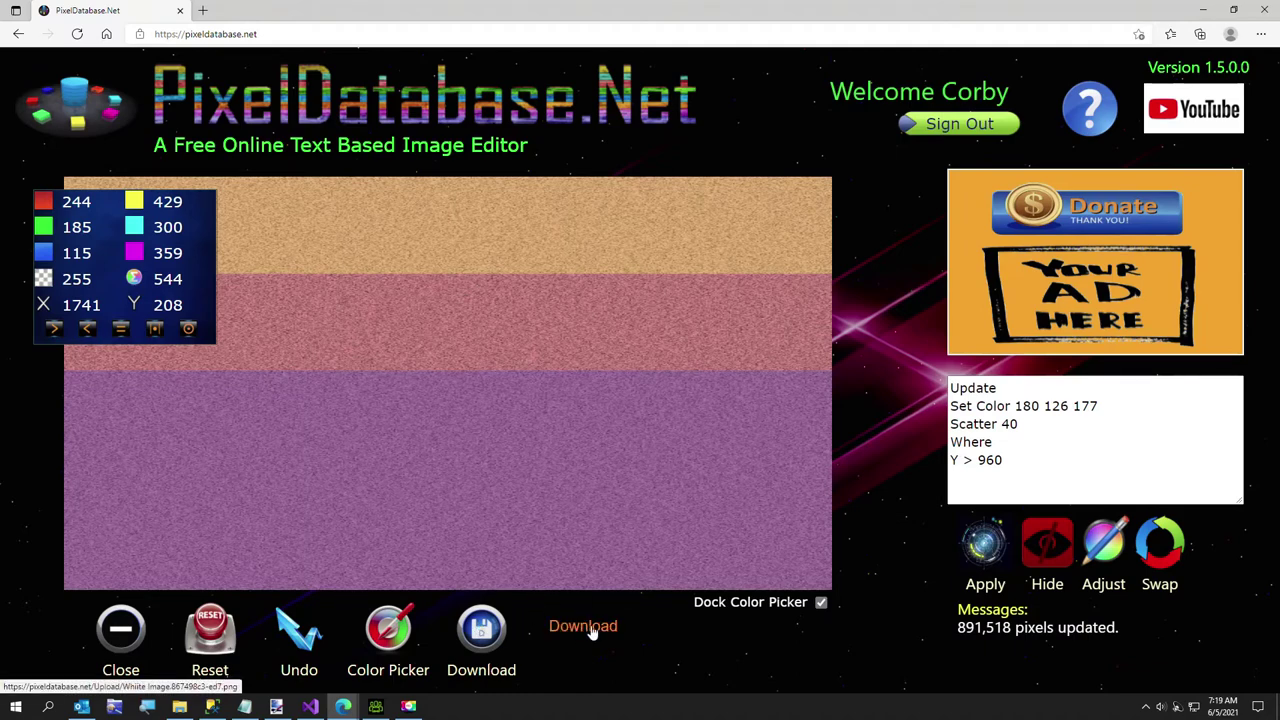
# Download the edited image and save it as Three Colors2.png.
pyautogui.click(590, 630)
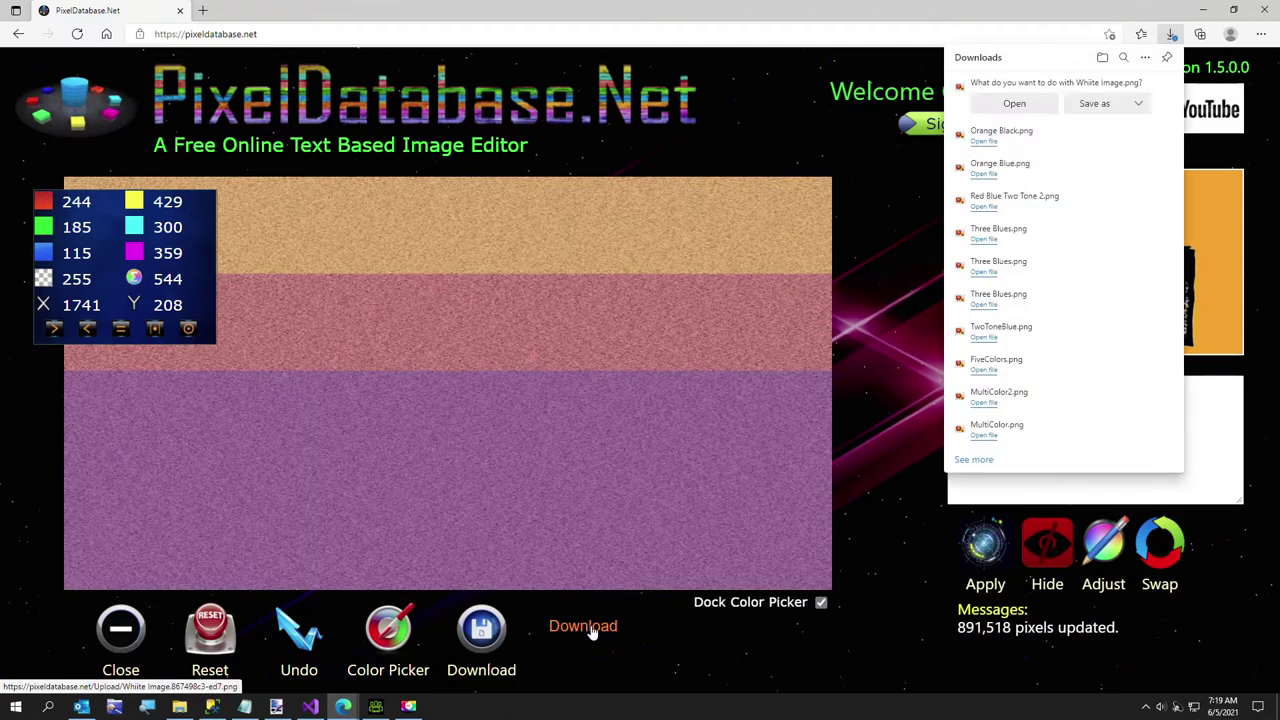
pyautogui.click(1078, 105)
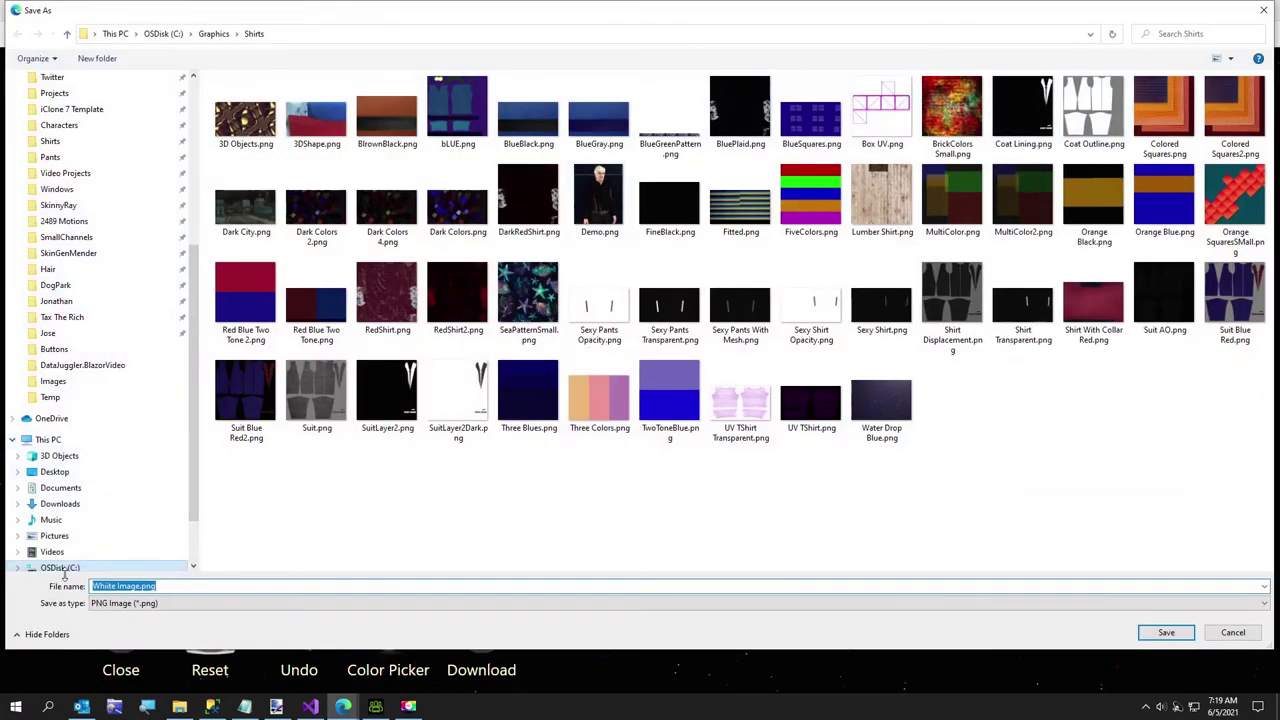
pyautogui.click(190, 587)
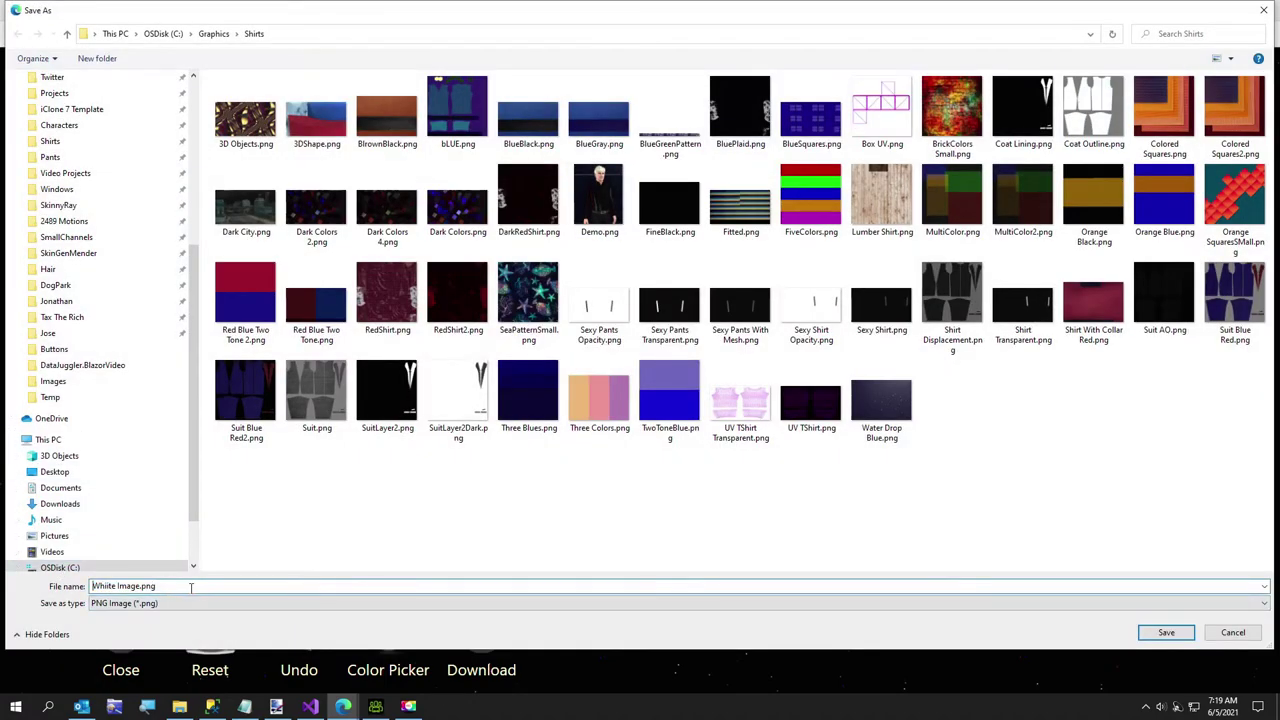
pyautogui.hotkey('ctrl', 'a')
pyautogui.write('Three')
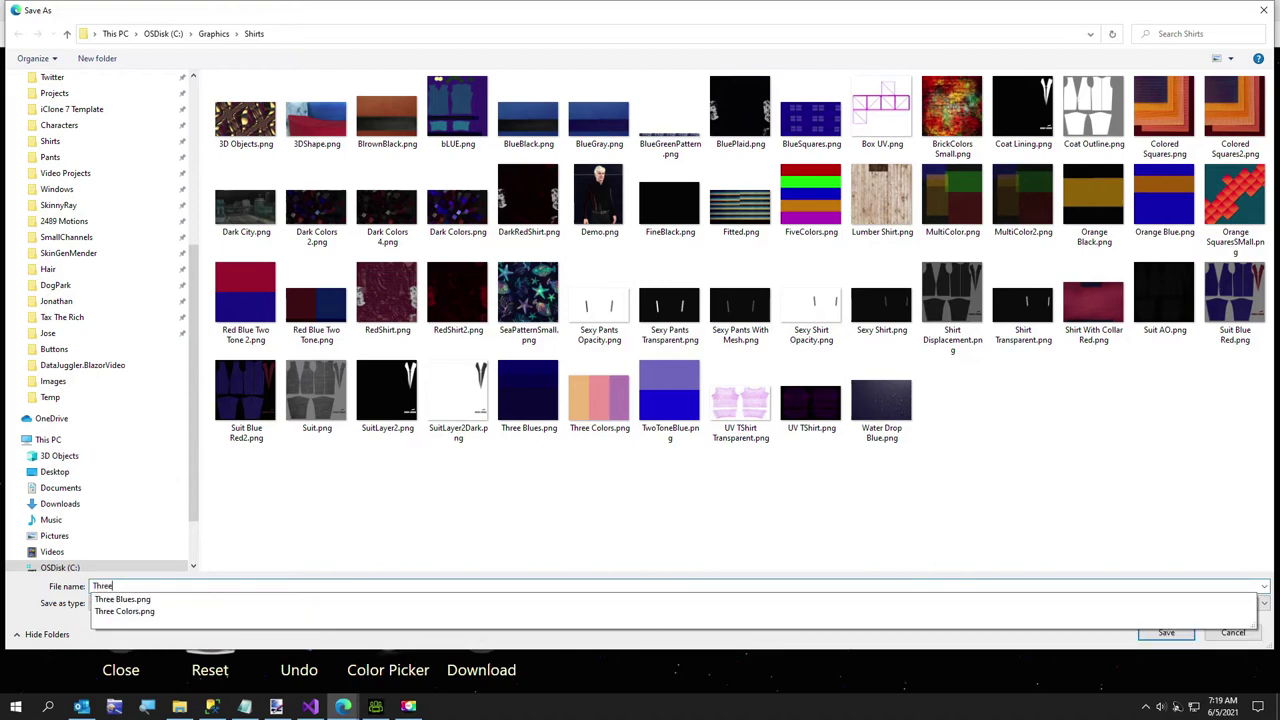
pyautogui.write(' Colors2')
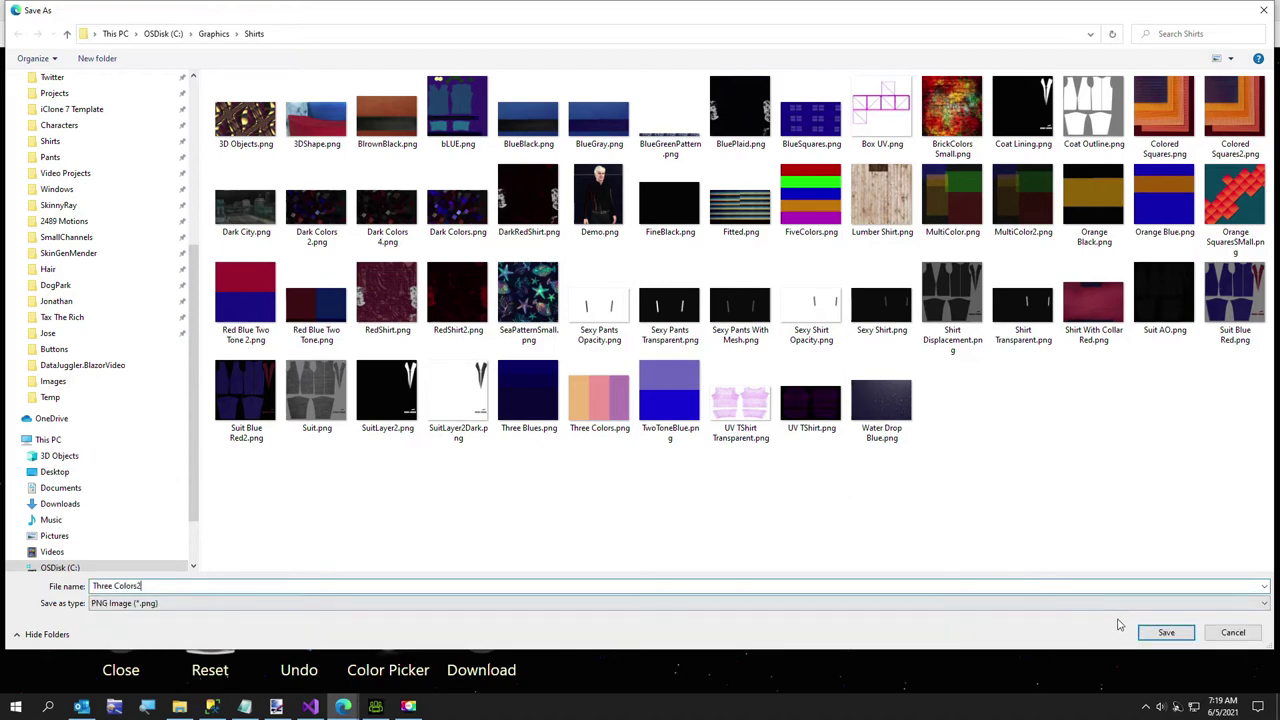
pyautogui.click(1160, 633)
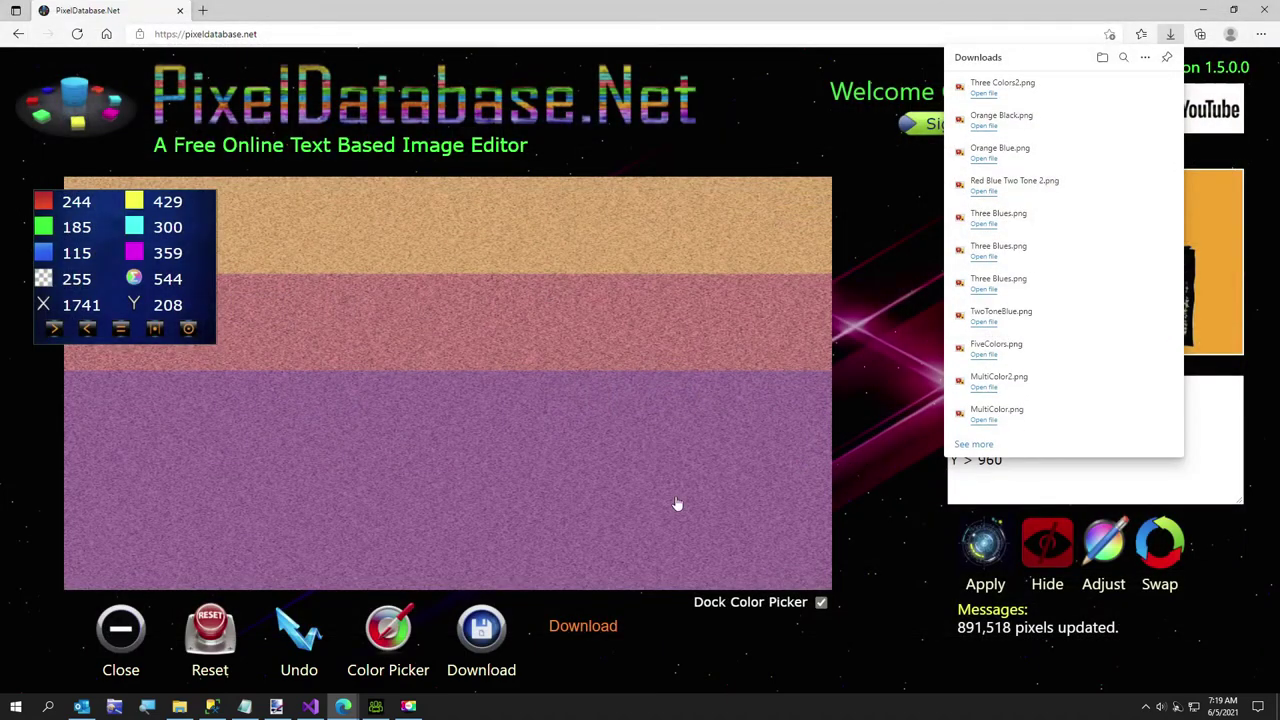
# Load Three Colors2.png as the T-shirt's Diffuse texture and orbit to inspect the stripes.
pyautogui.click(375, 708)
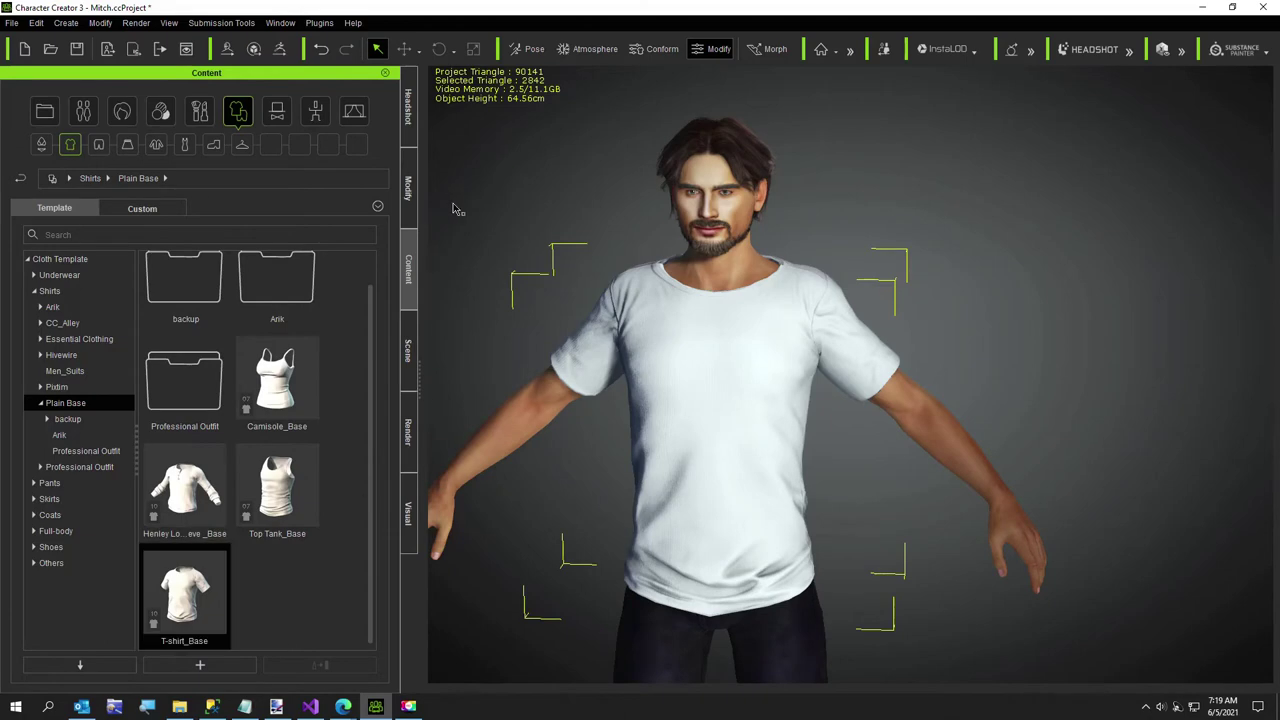
pyautogui.click(408, 187)
pyautogui.scroll(5, 200, 400)
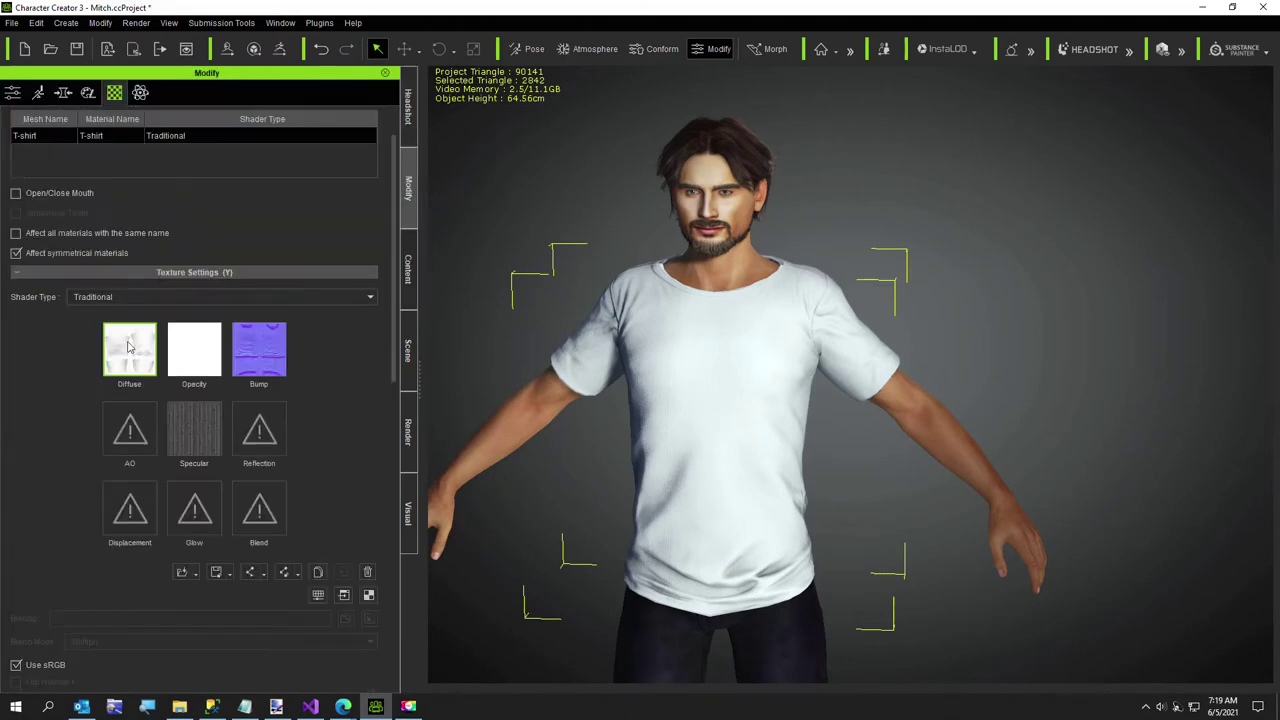
pyautogui.doubleClick(129, 349)
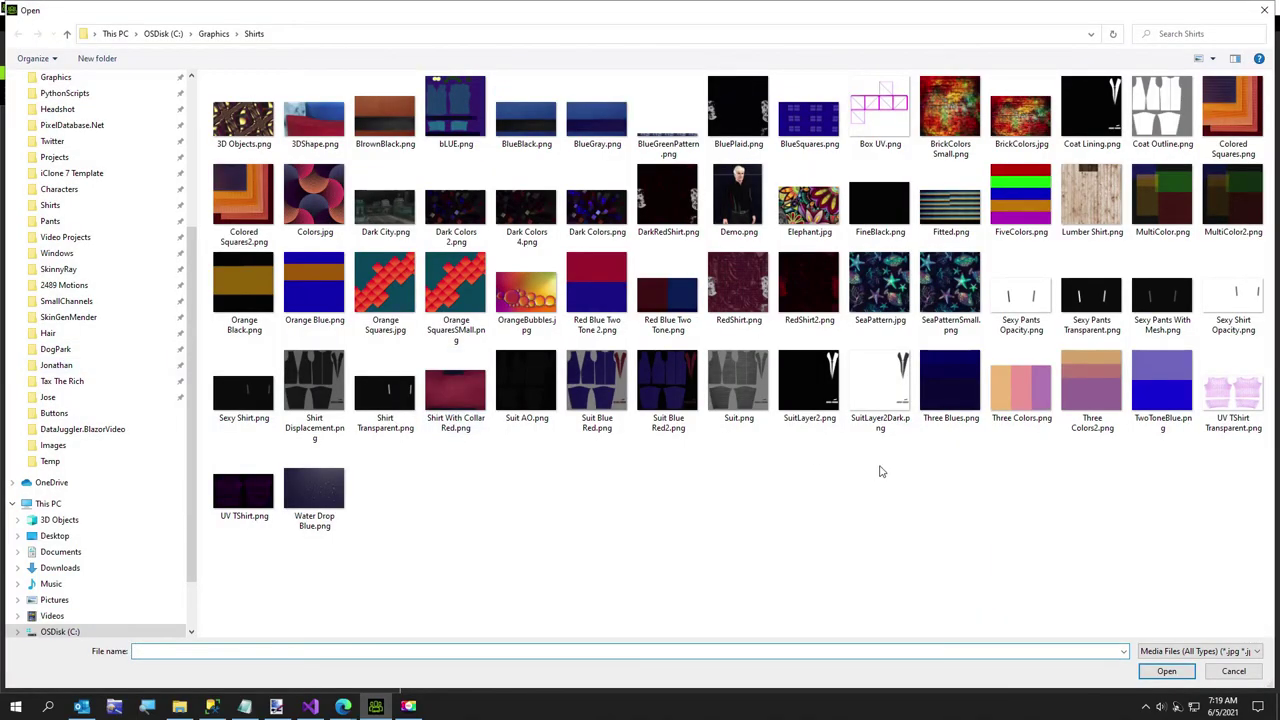
pyautogui.doubleClick(1102, 387)
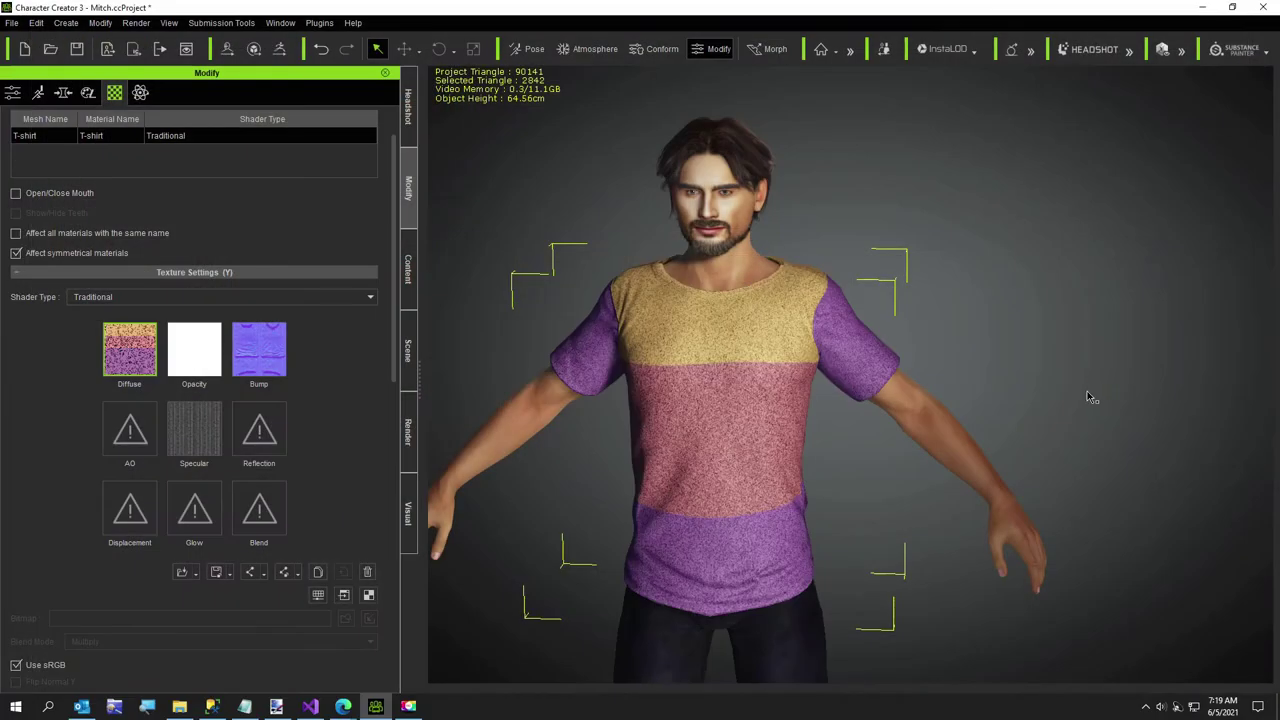
pyautogui.moveTo(930, 463); pyautogui.dragTo(886, 522)
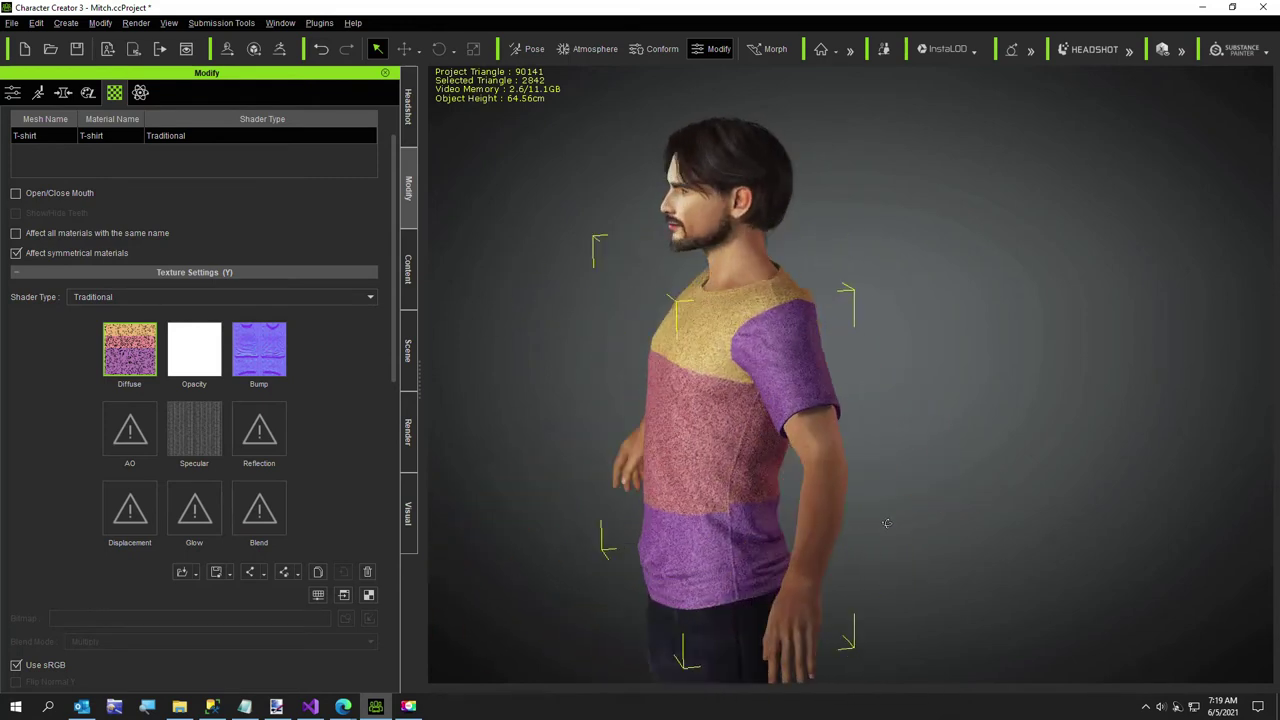
pyautogui.moveTo(770, 506); pyautogui.dragTo(785, 495)
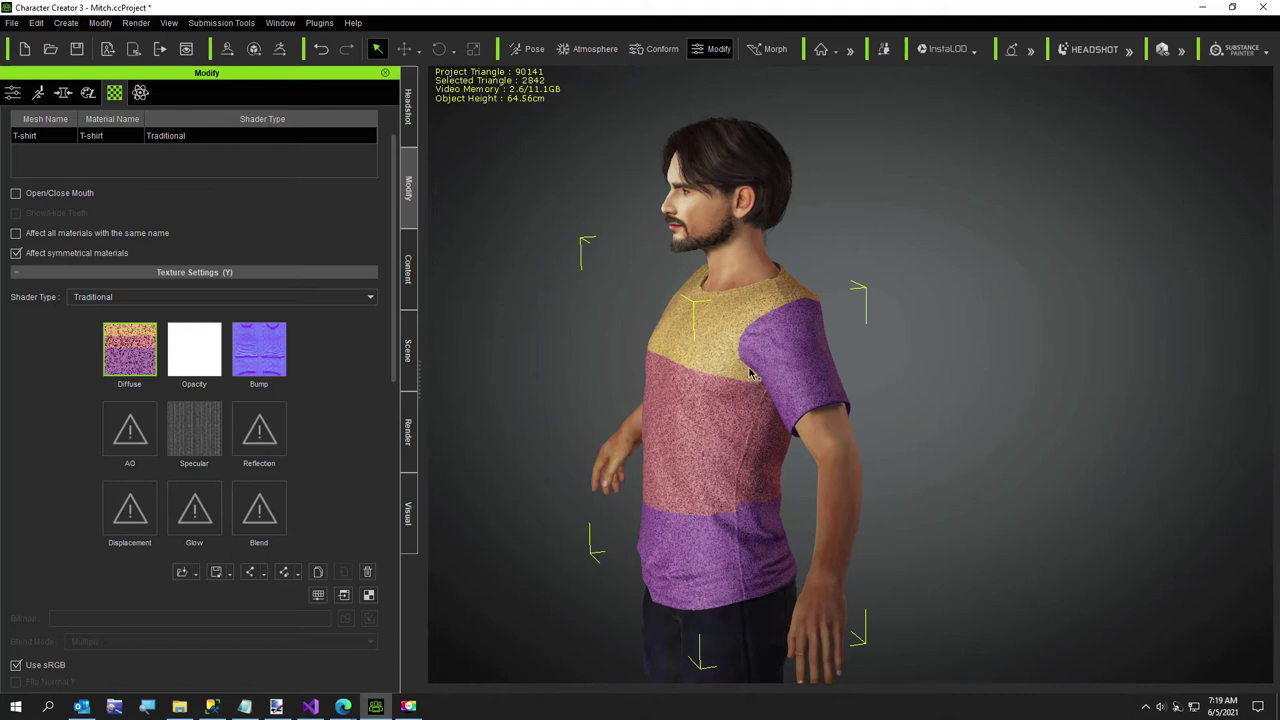
pyautogui.moveTo(882, 445); pyautogui.dragTo(845, 387)
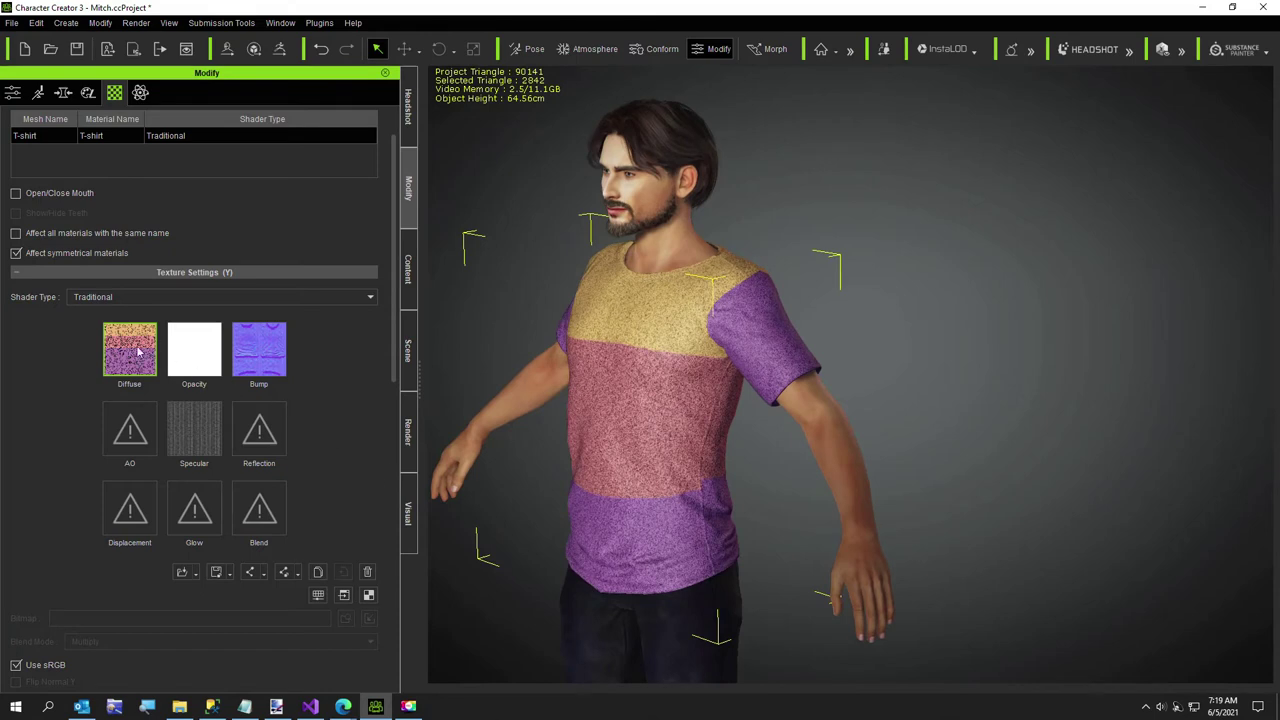
# Open the shirt's UV reference in paint.net and save it as UV.png in Temp.
pyautogui.click(368, 596)
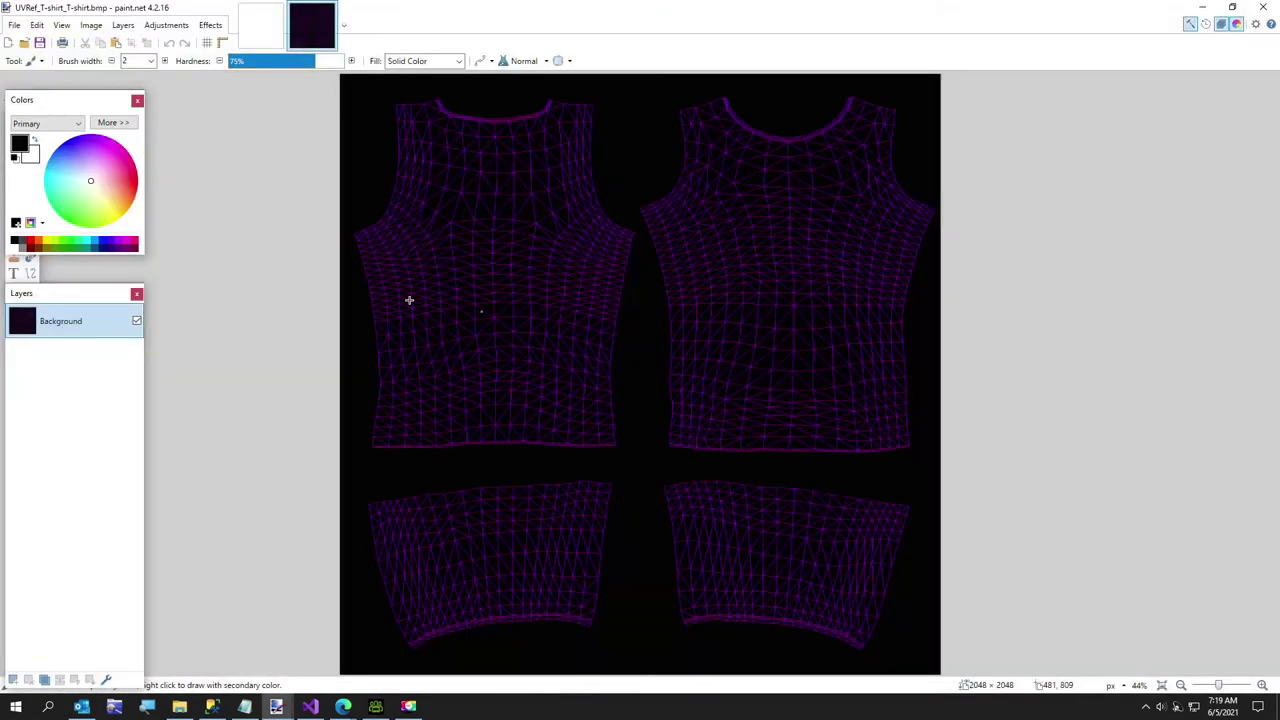
pyautogui.click(12, 27)
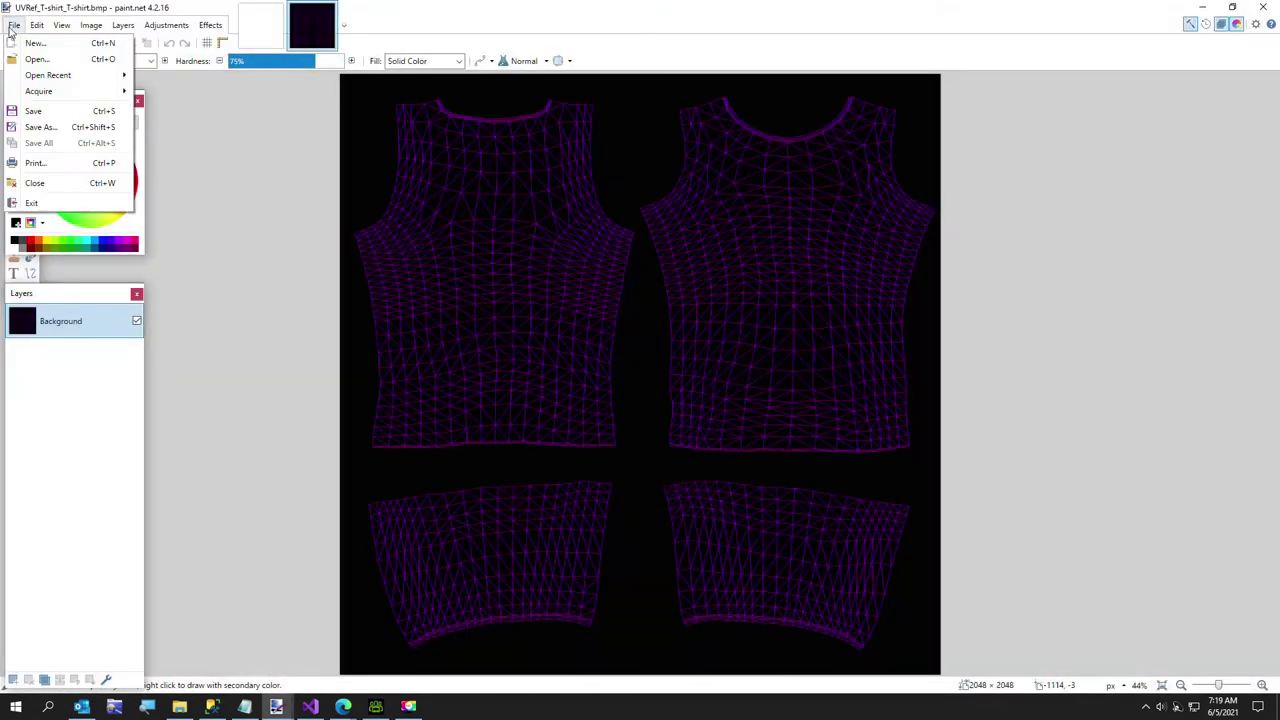
pyautogui.click(30, 127)
pyautogui.click(90, 430)
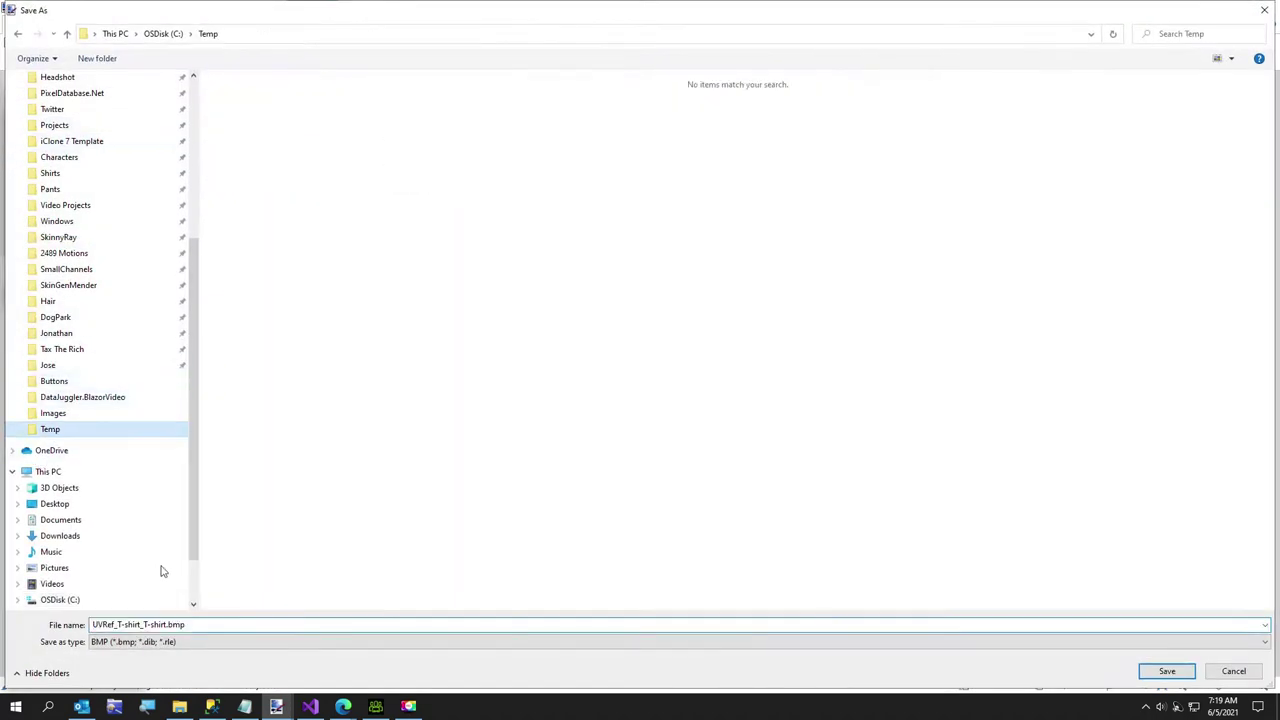
pyautogui.click(206, 624)
pyautogui.write('UV.png')
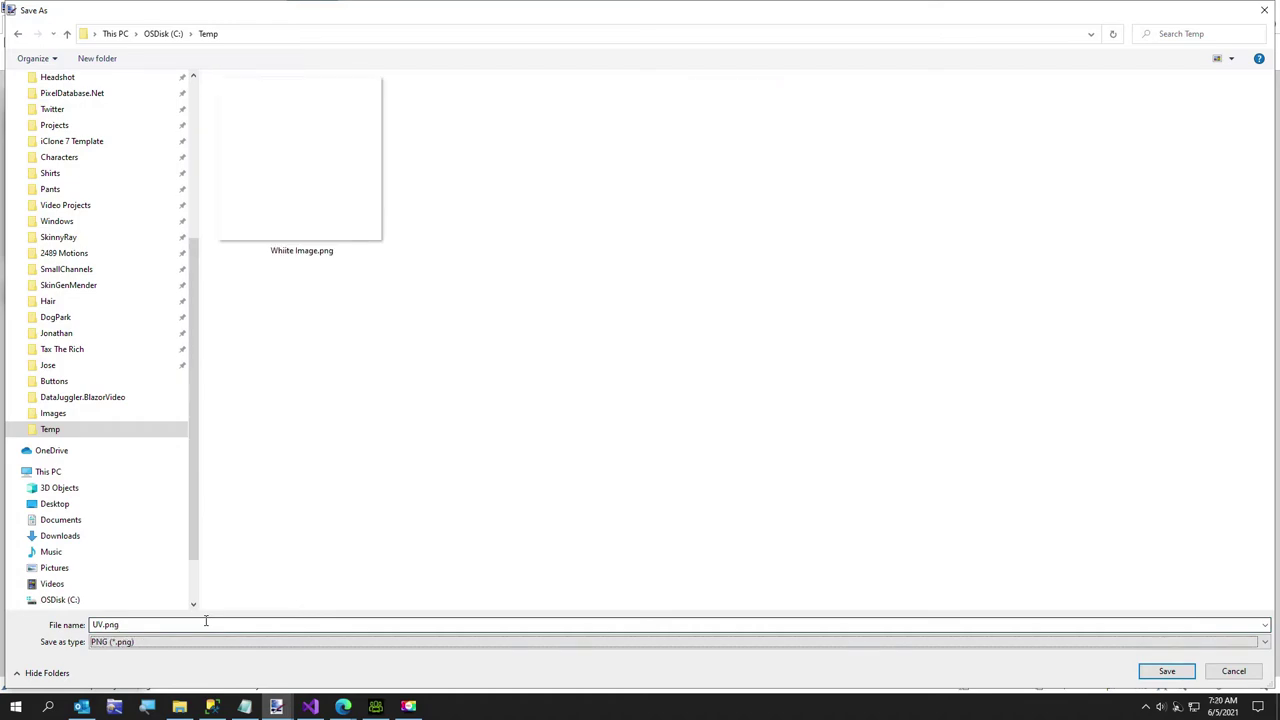
pyautogui.click(1152, 671)
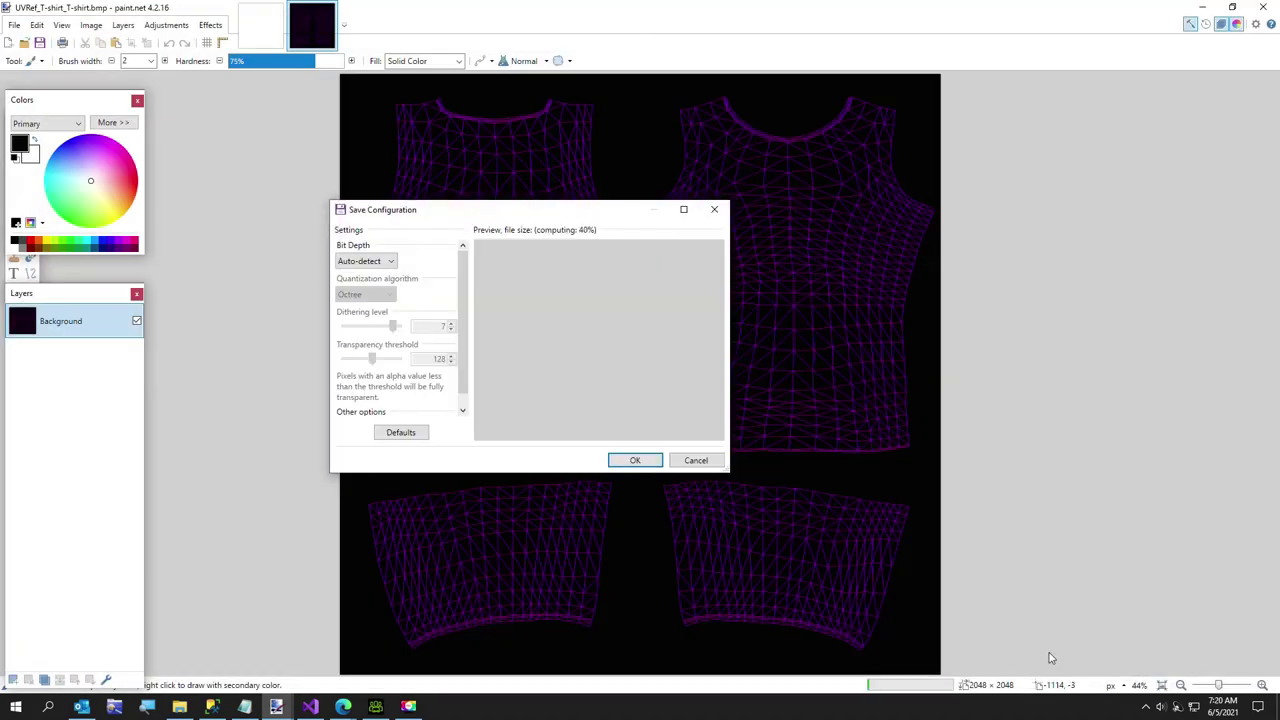
pyautogui.click(636, 462)
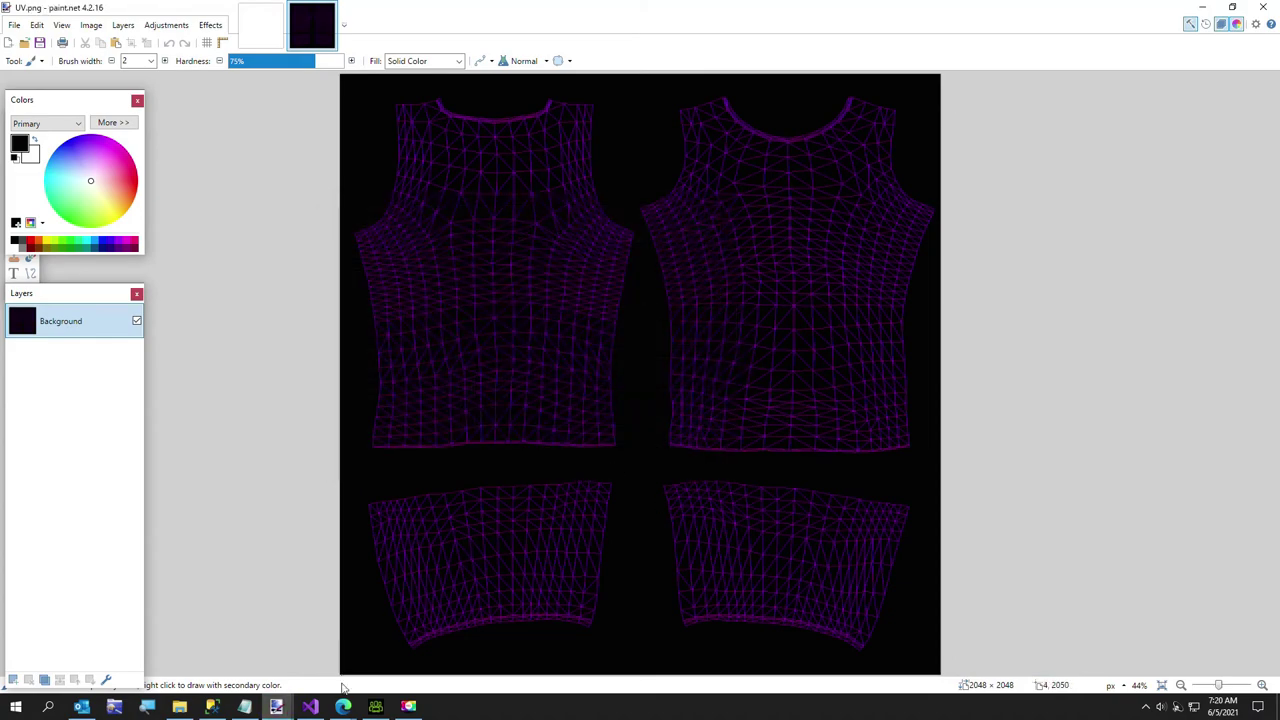
# Close the three-band image in PixelDatabase.Net and load UV.png instead.
pyautogui.moveTo(343, 706)
pyautogui.click(414, 636)
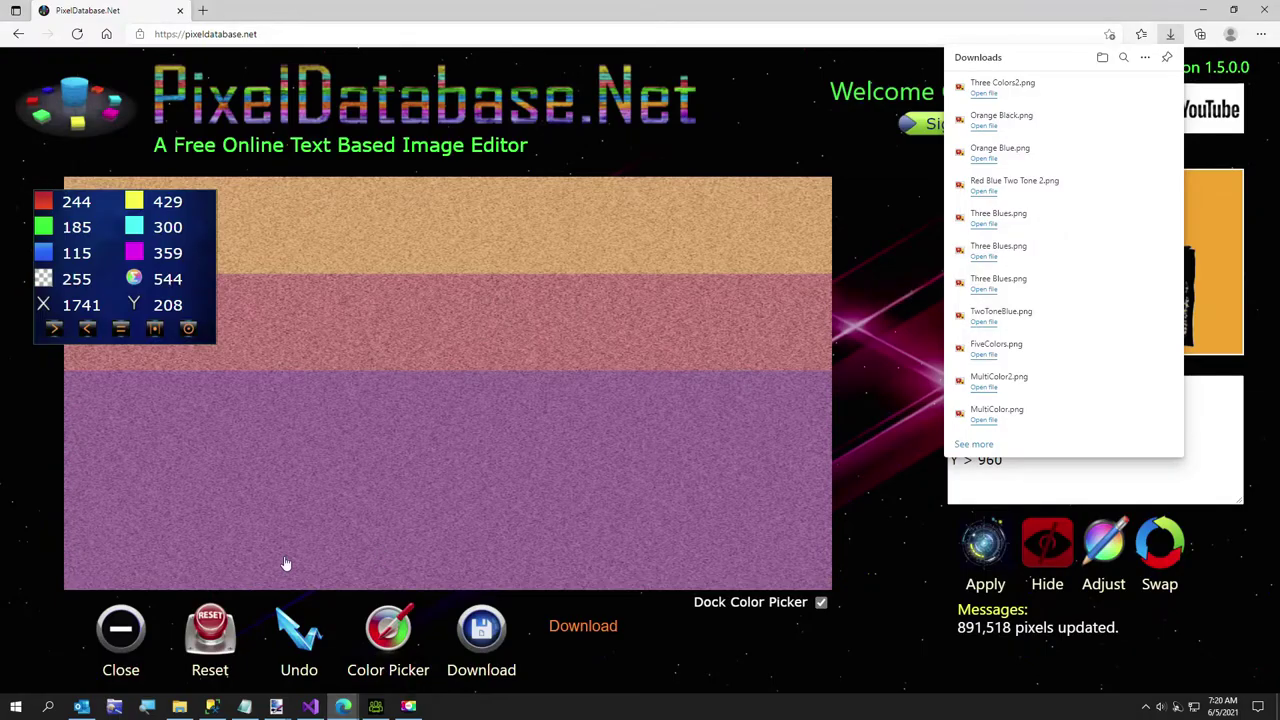
pyautogui.click(113, 622)
pyautogui.click(512, 386)
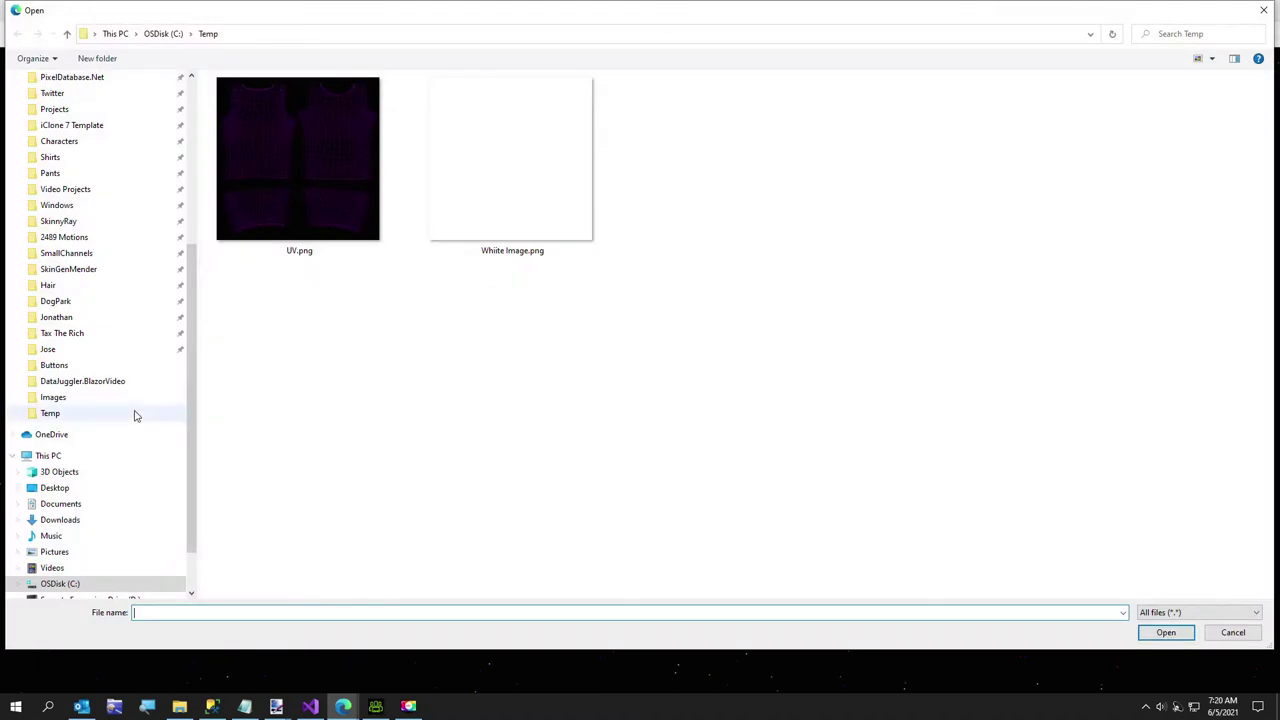
pyautogui.doubleClick(262, 182)
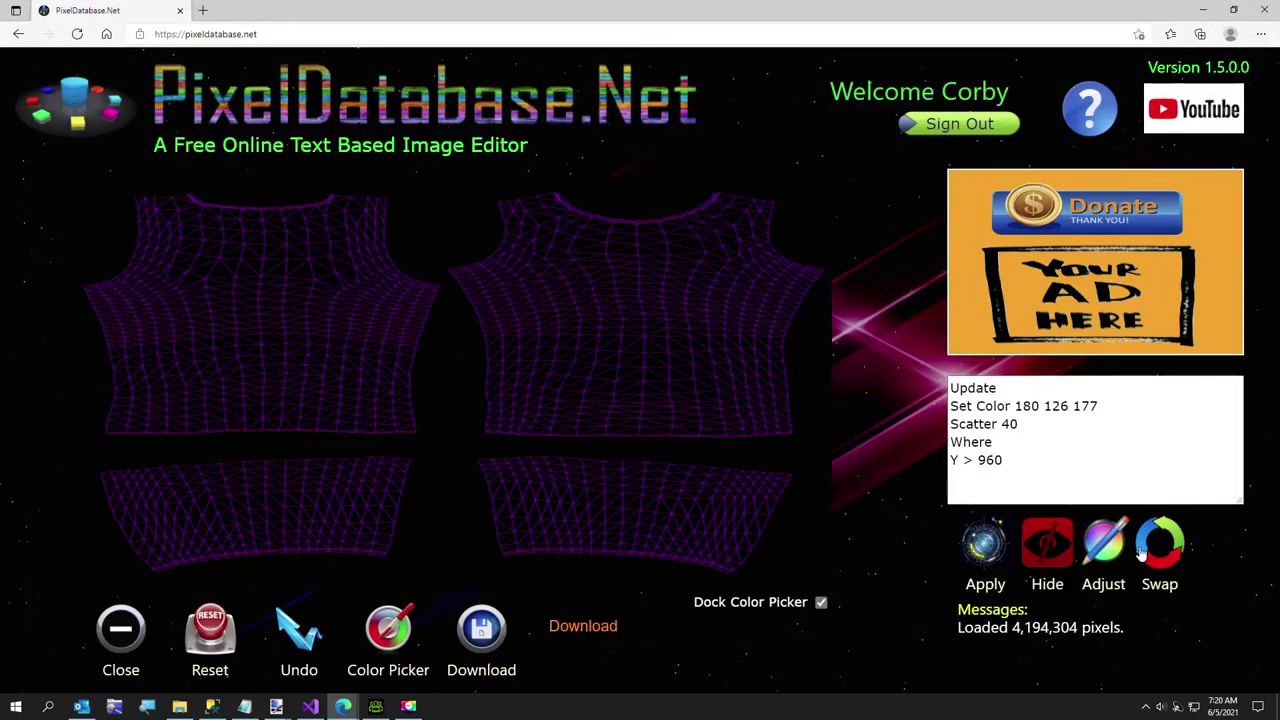
# Hide all nearly black pixels with the query condition Total < 20.
pyautogui.click(1047, 548)
pyautogui.click(1075, 394)
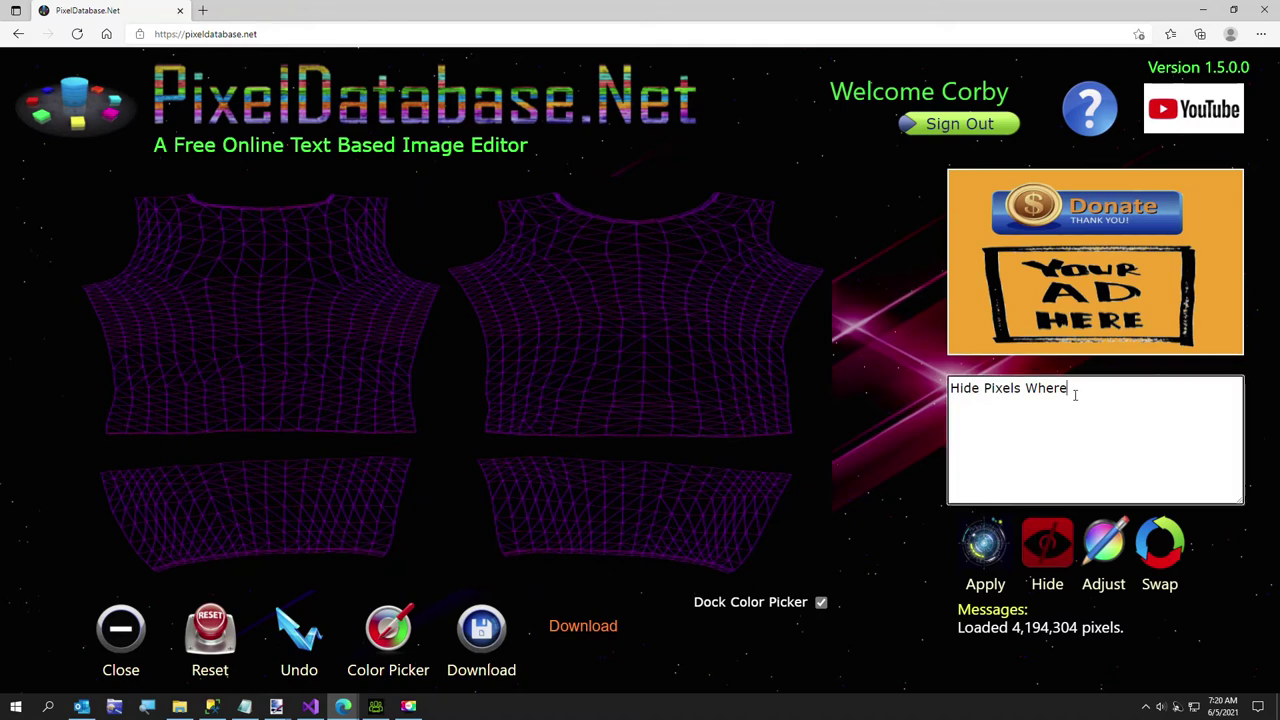
pyautogui.write('Total < 20')
pyautogui.click(992, 555)
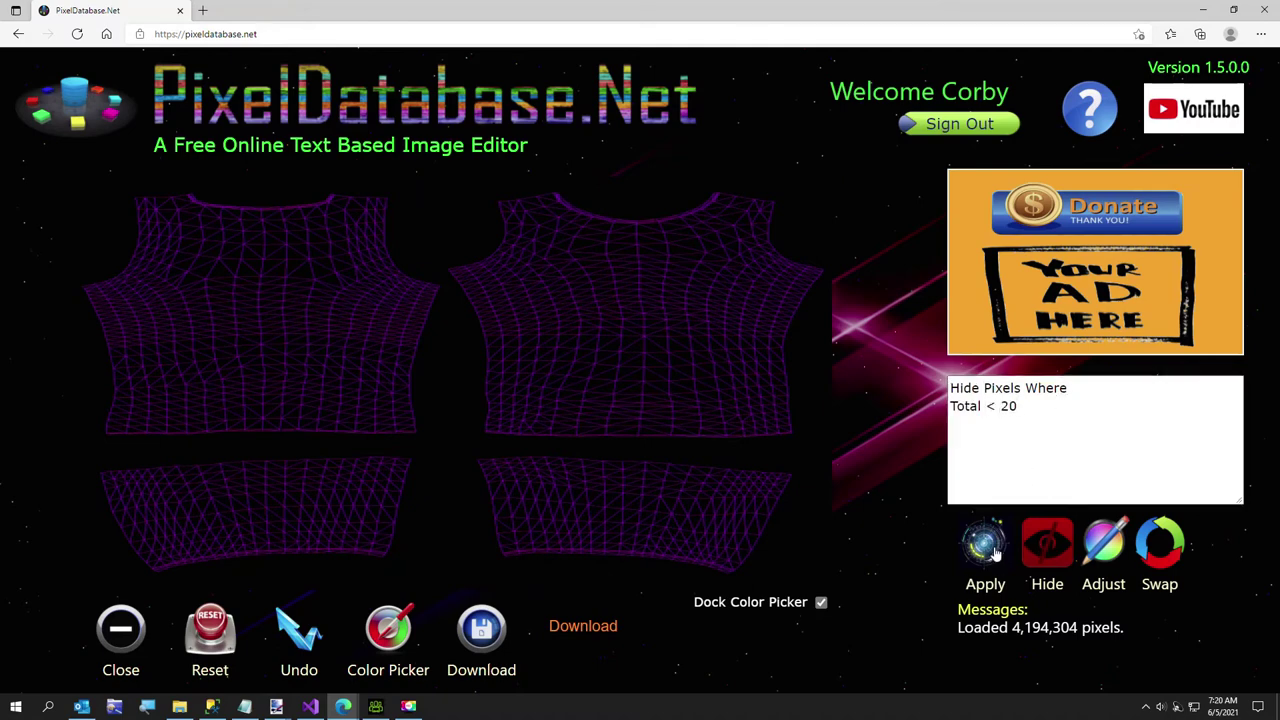
# Download the result as UV Transparent.png into the Temp folder and open it.
pyautogui.click(468, 640)
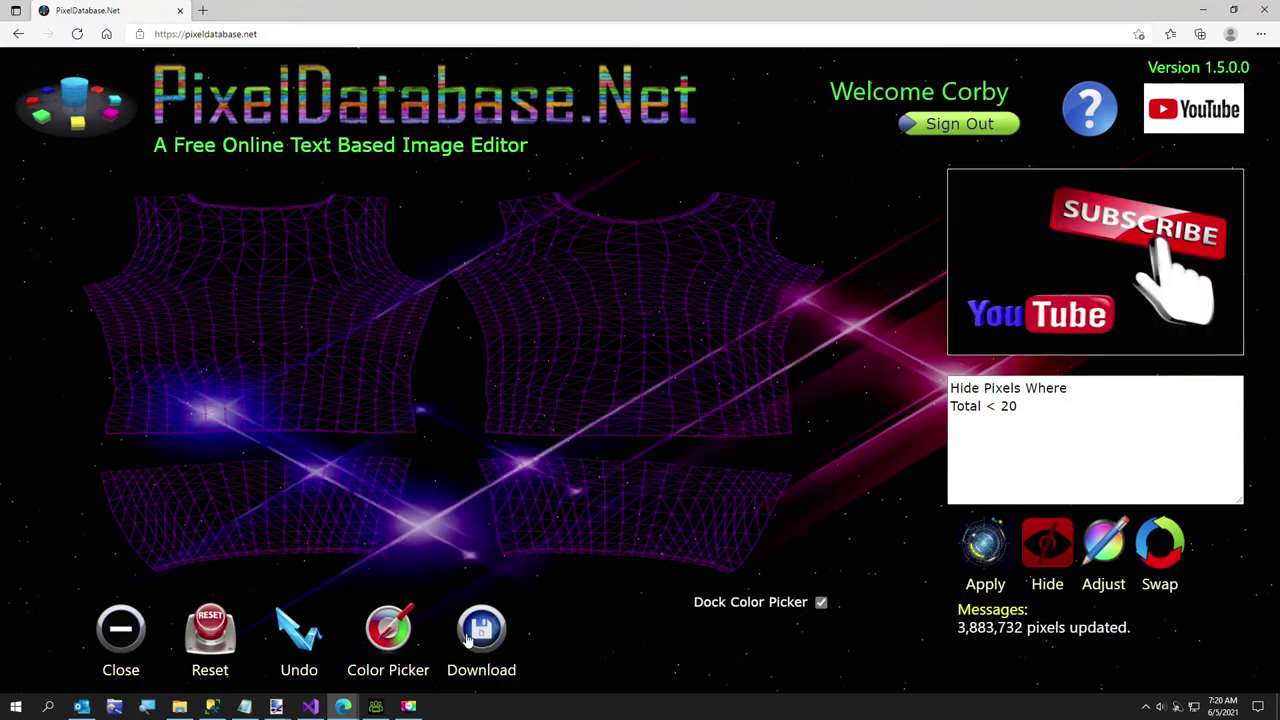
pyautogui.click(567, 630)
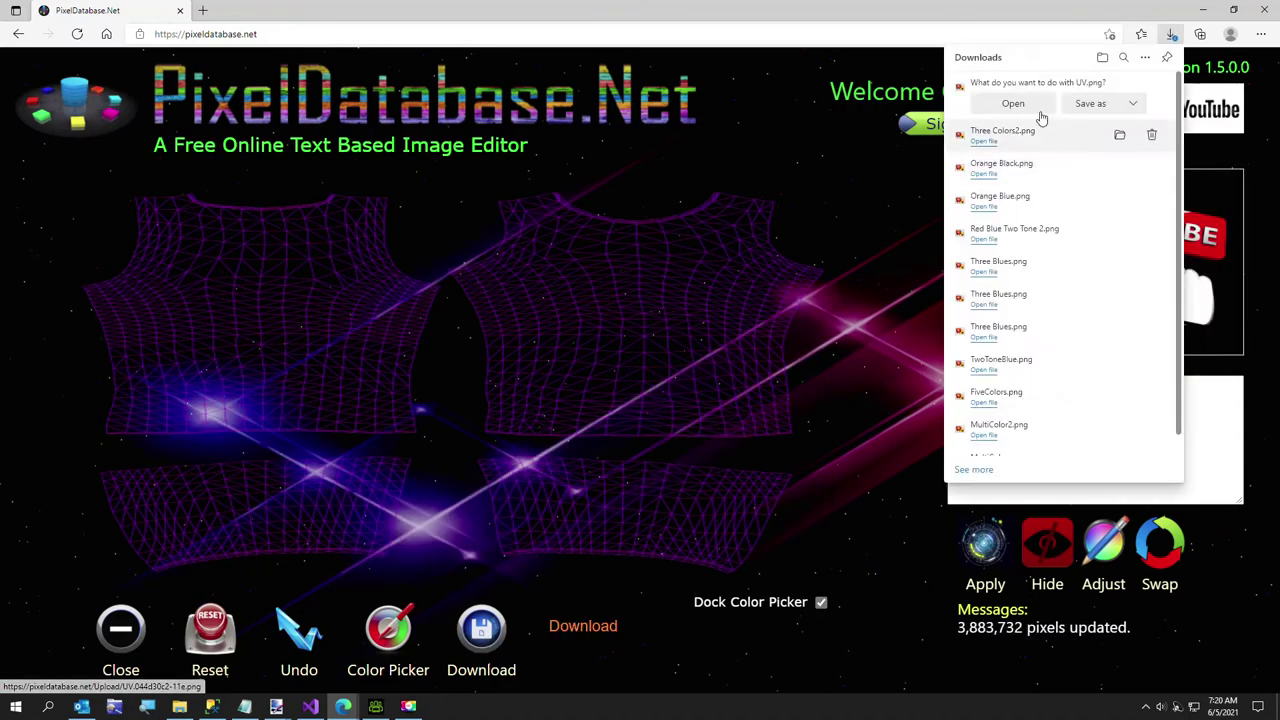
pyautogui.click(1088, 106)
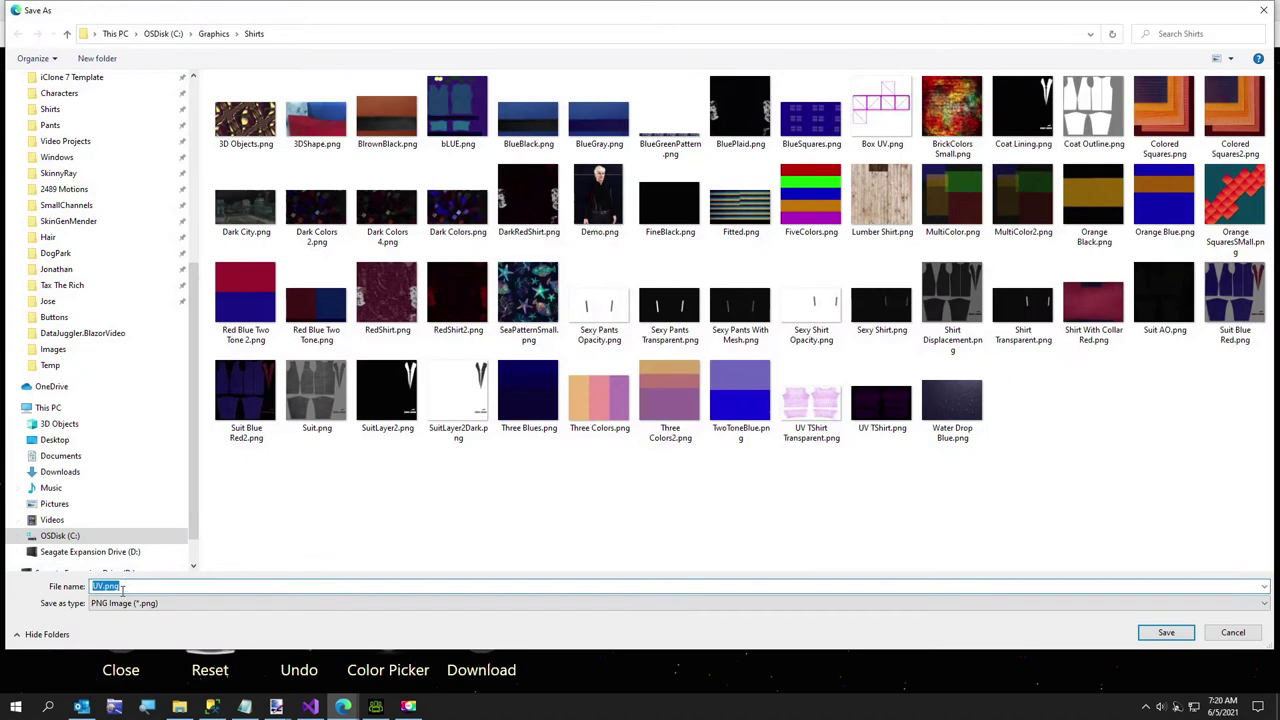
pyautogui.click(53, 520)
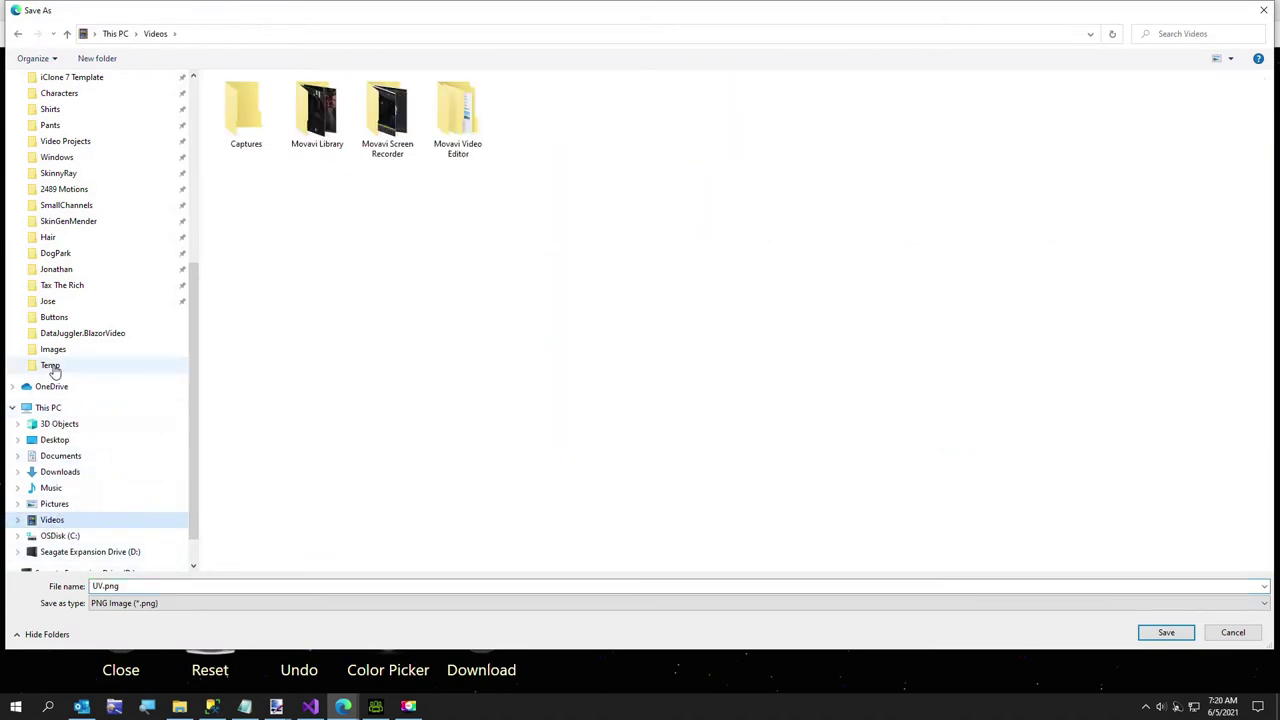
pyautogui.click(50, 365)
pyautogui.write('UV')
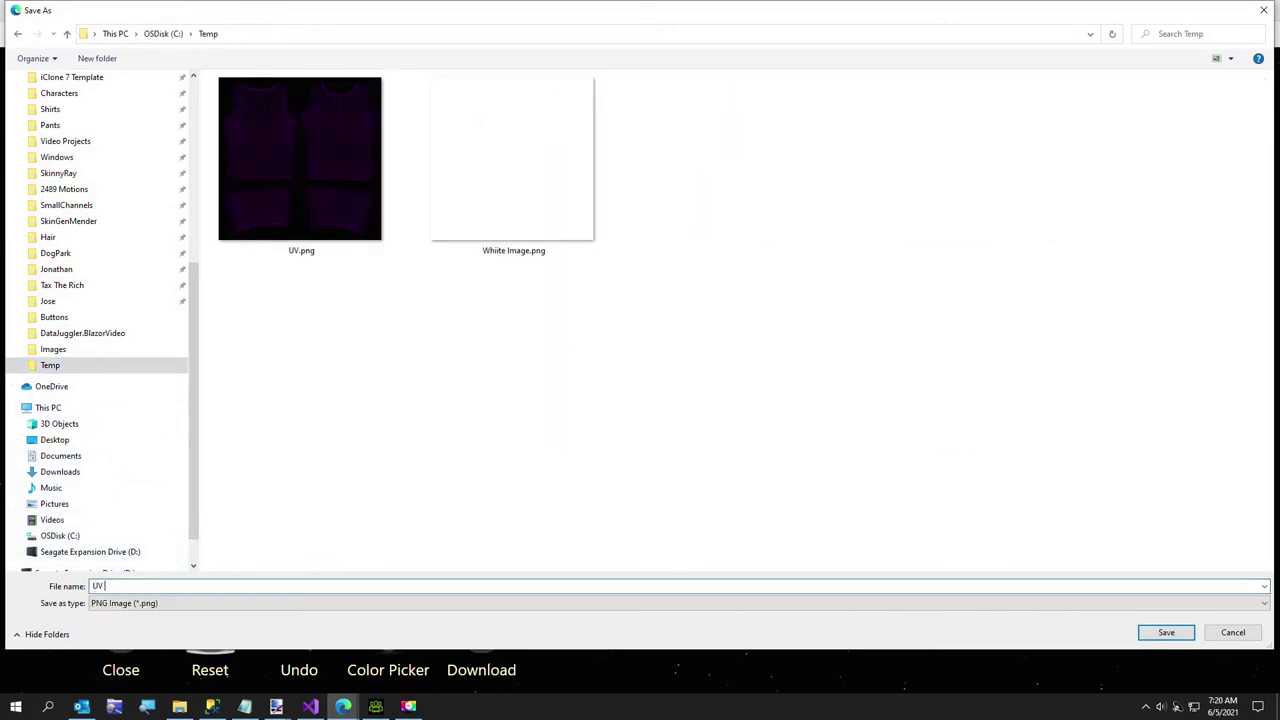
pyautogui.write(' Transparent')
pyautogui.press('Return')
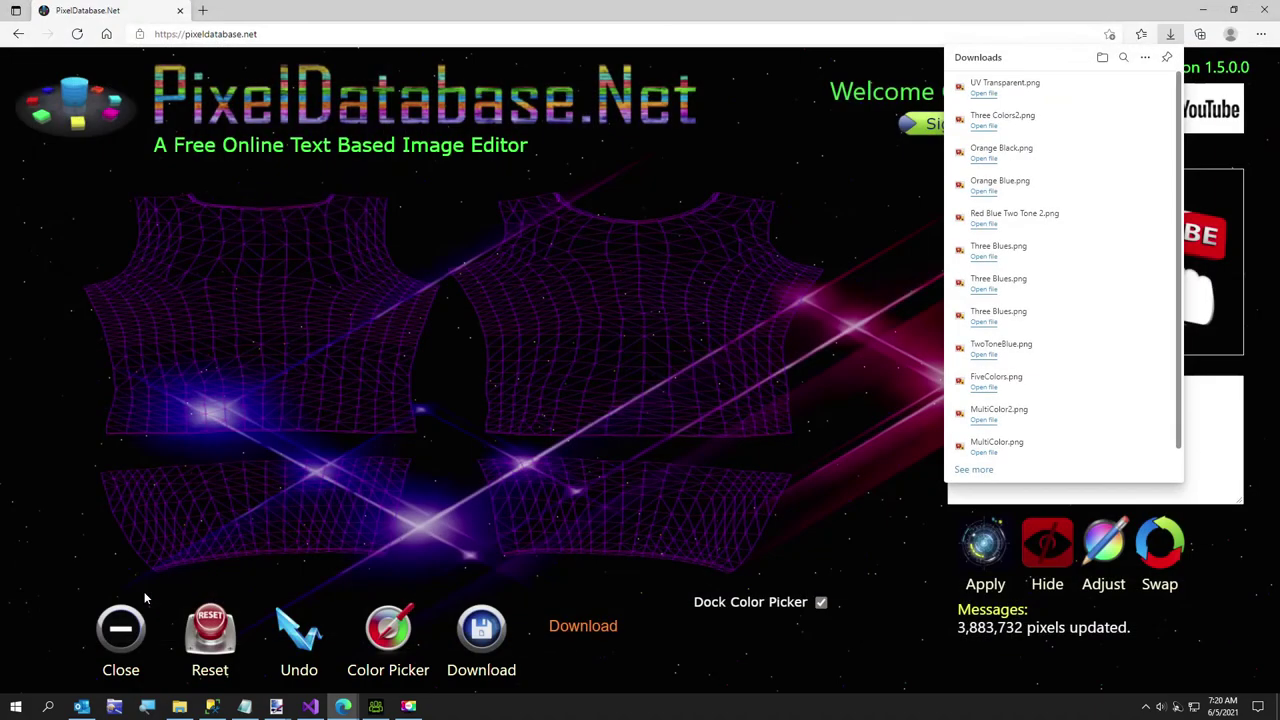
pyautogui.click(985, 94)
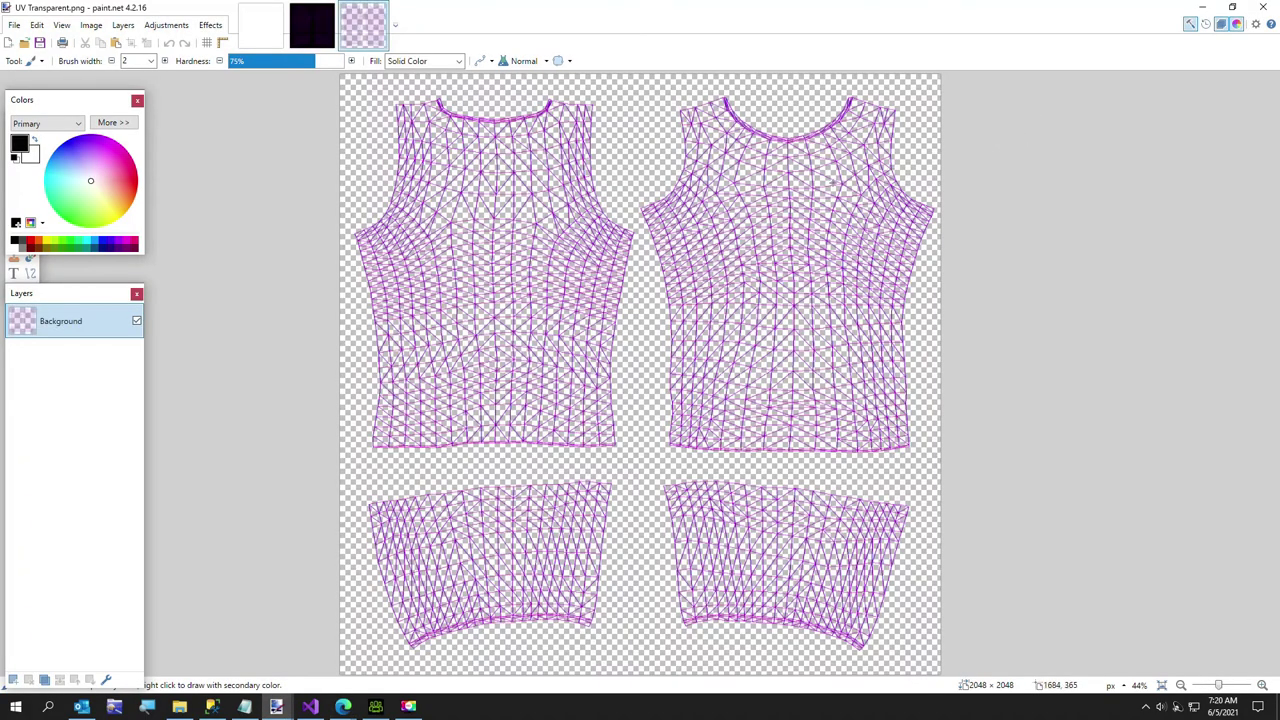
# Copy the transparent wireframe onto a new layer above Three Colors2.png.
pyautogui.hotkey('ctrl', 'a')
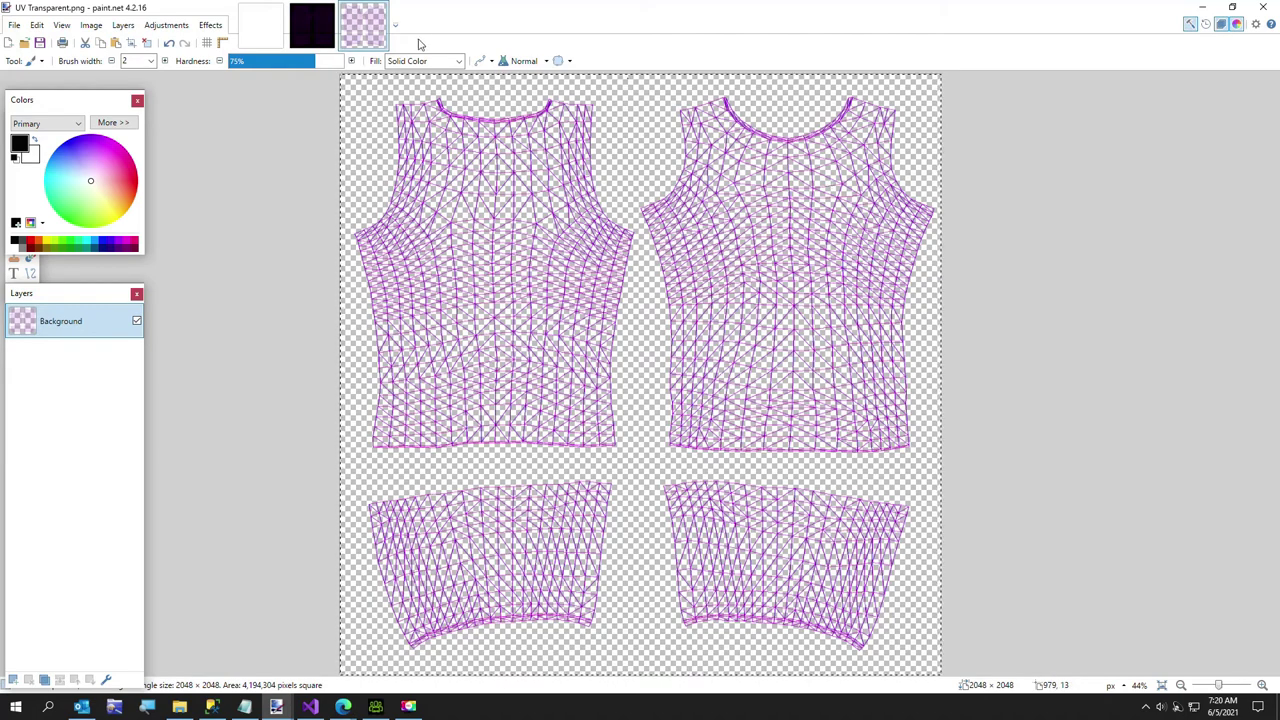
pyautogui.click(312, 26)
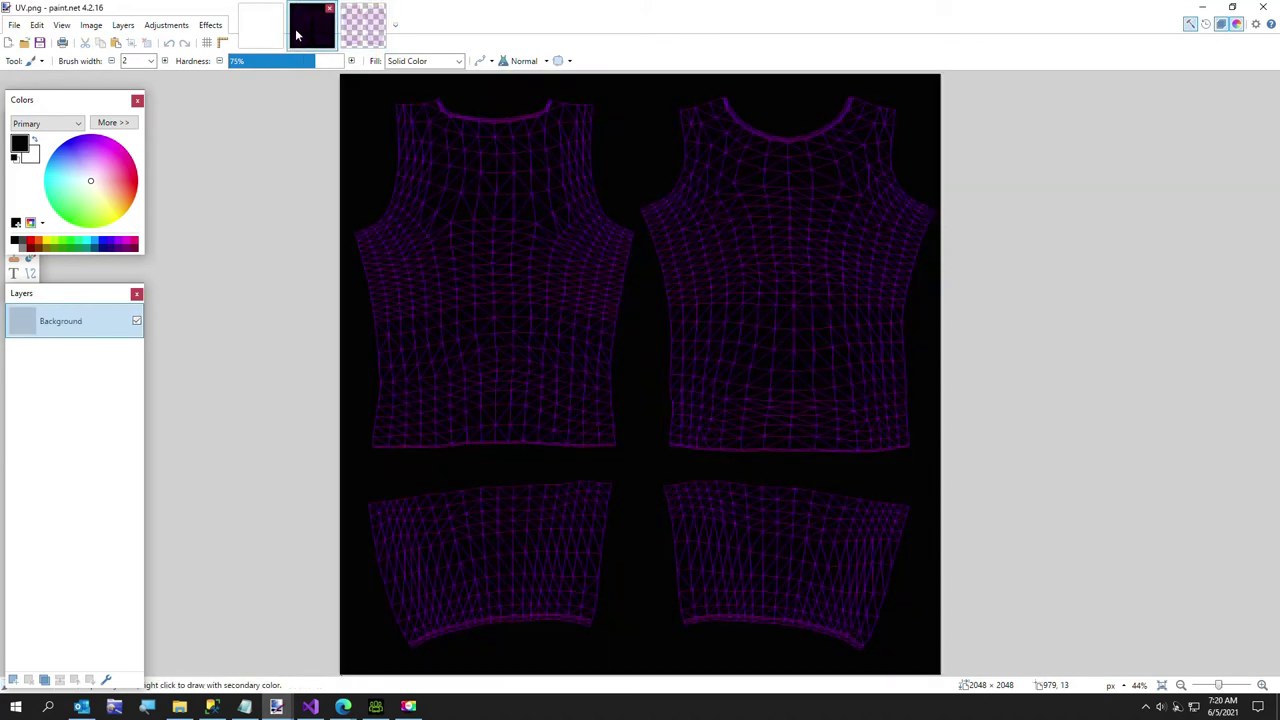
pyautogui.click(14, 25)
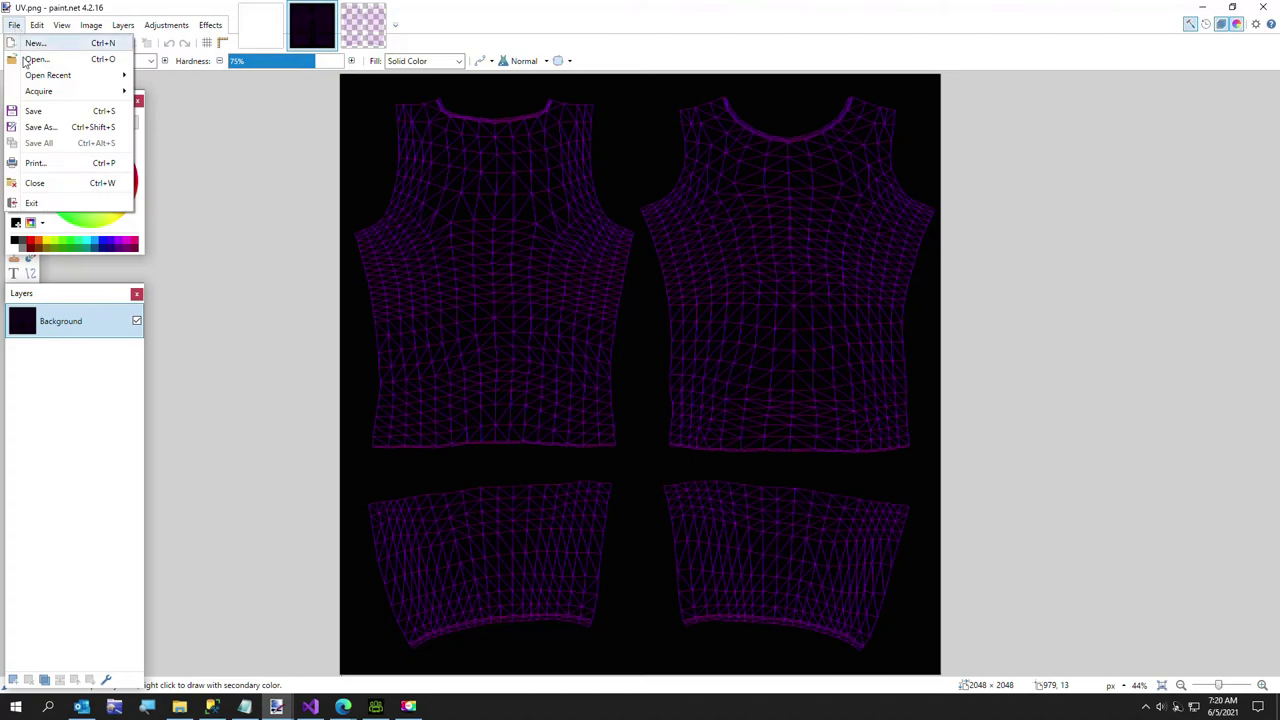
pyautogui.click(25, 58)
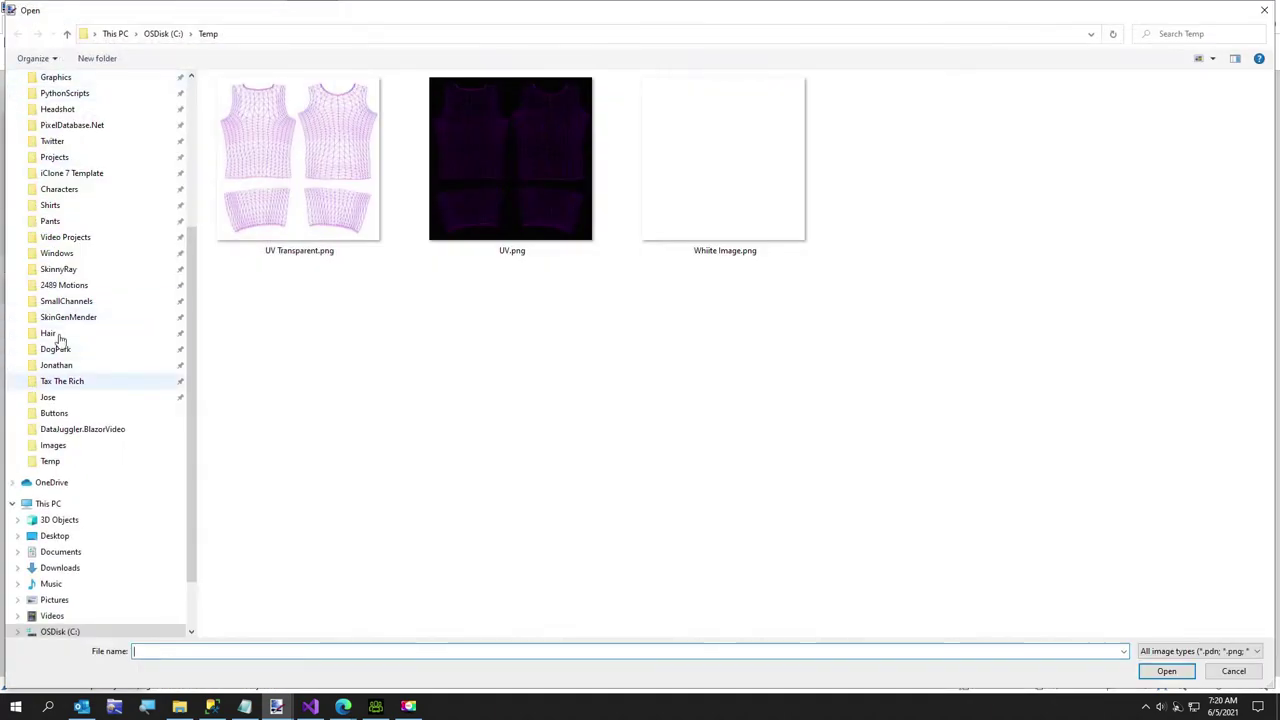
pyautogui.scroll(2, 70, 290)
pyautogui.click(52, 270)
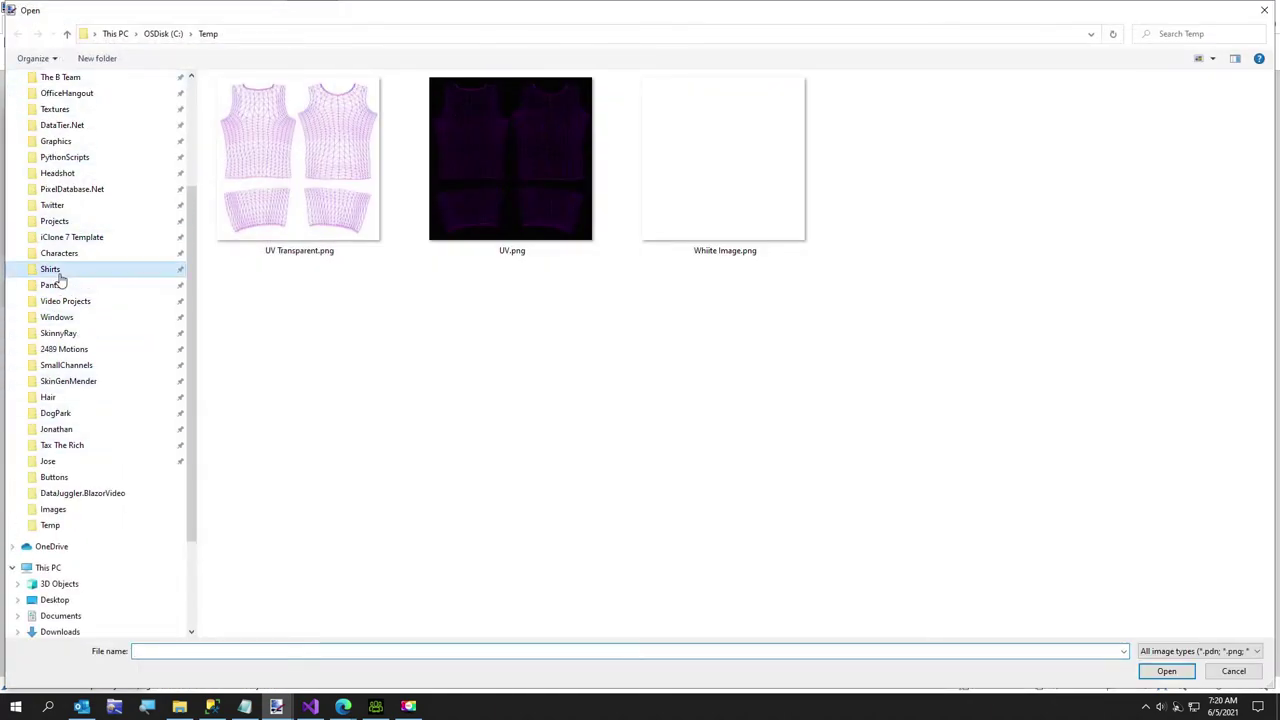
pyautogui.doubleClick(1222, 393)
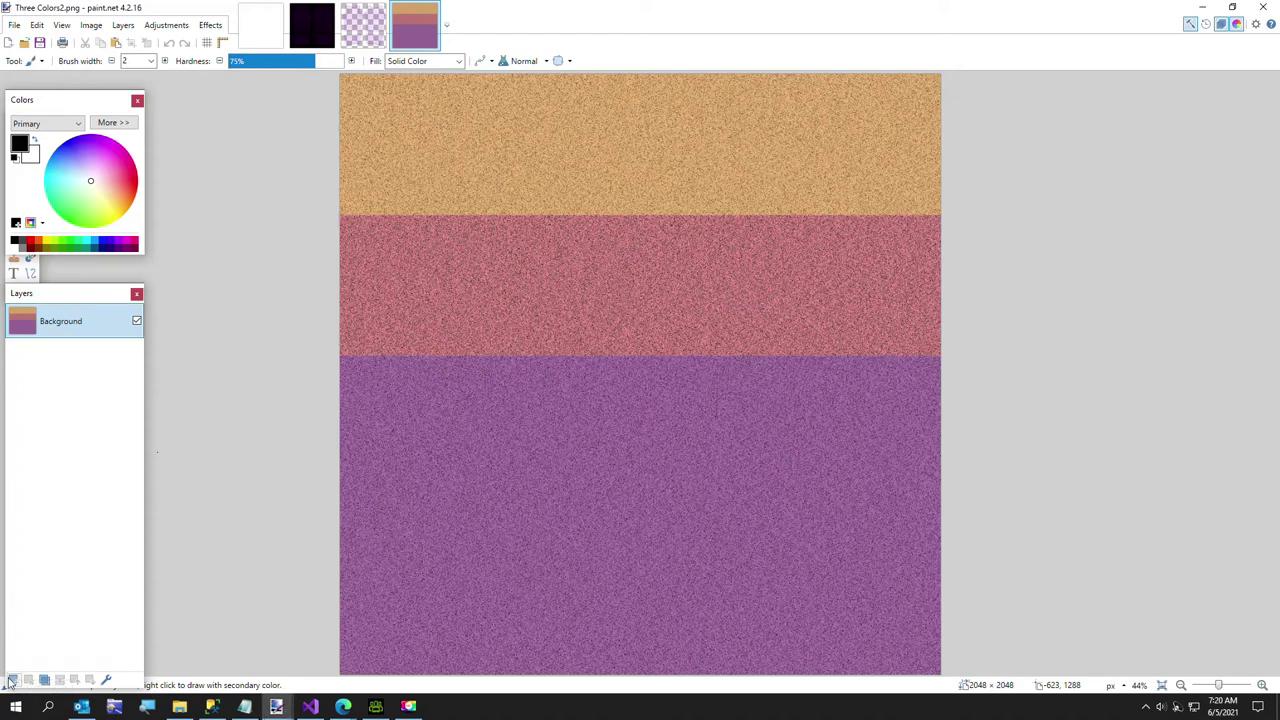
pyautogui.click(11, 679)
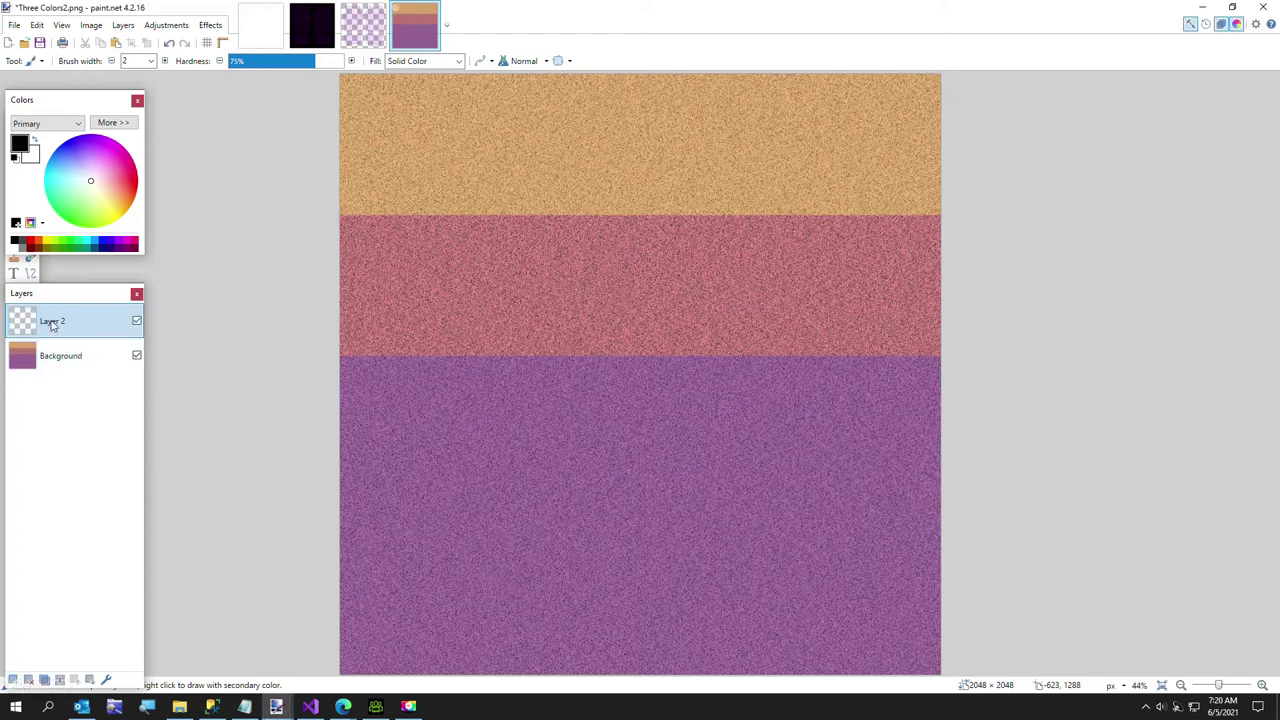
pyautogui.hotkey('ctrl', 'v')
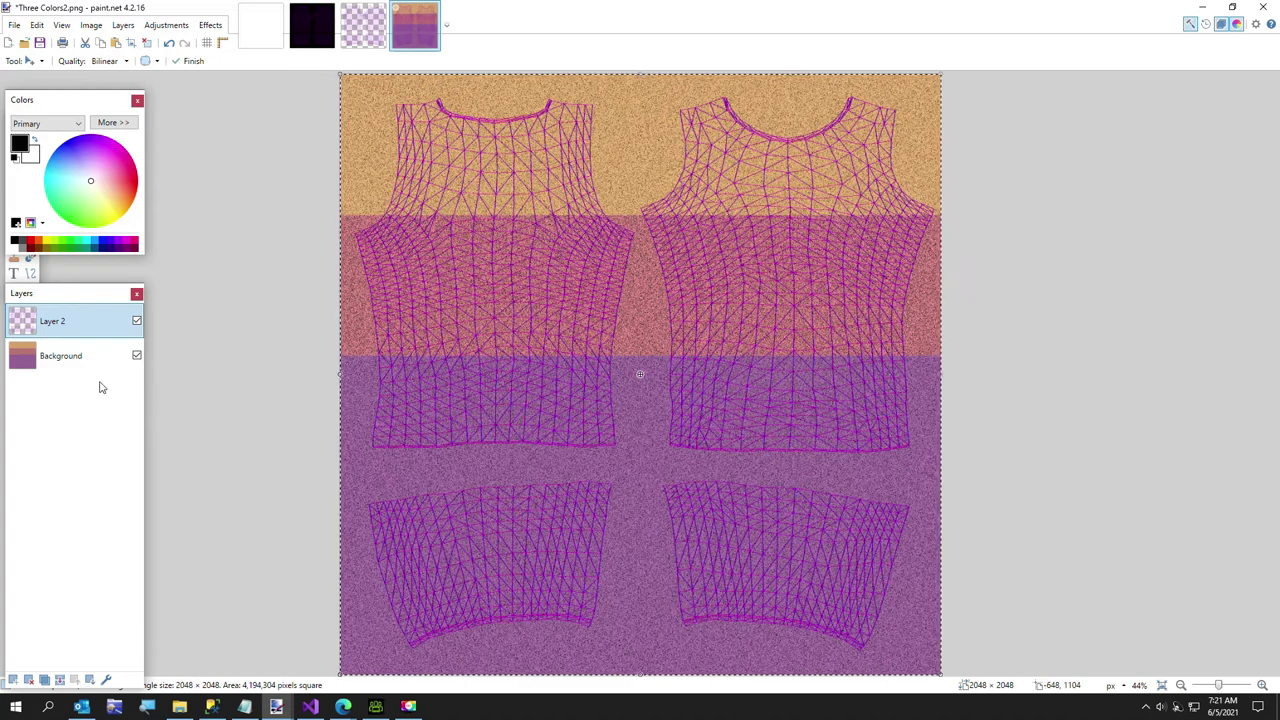
# Paint a yellow diagonal stroke with a 40-px brush on the Background layer.
pyautogui.click(125, 357)
pyautogui.click(110, 219)
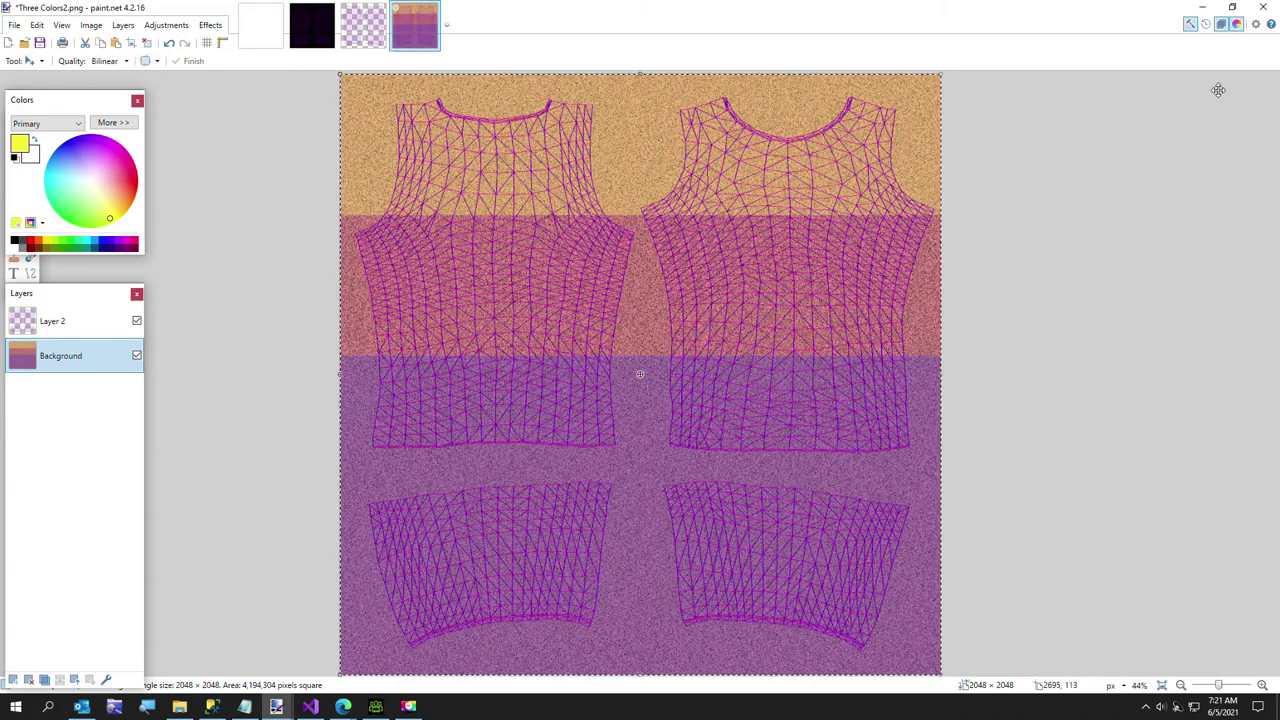
pyautogui.click(1191, 24)
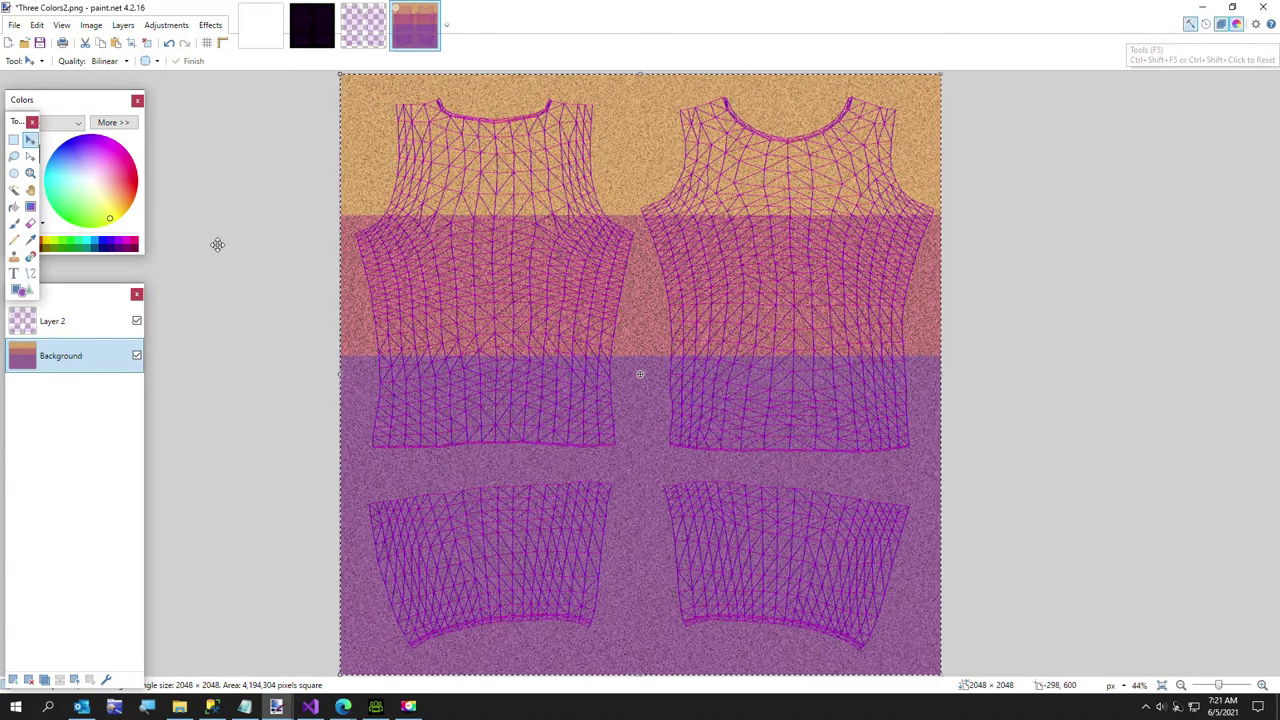
pyautogui.click(18, 226)
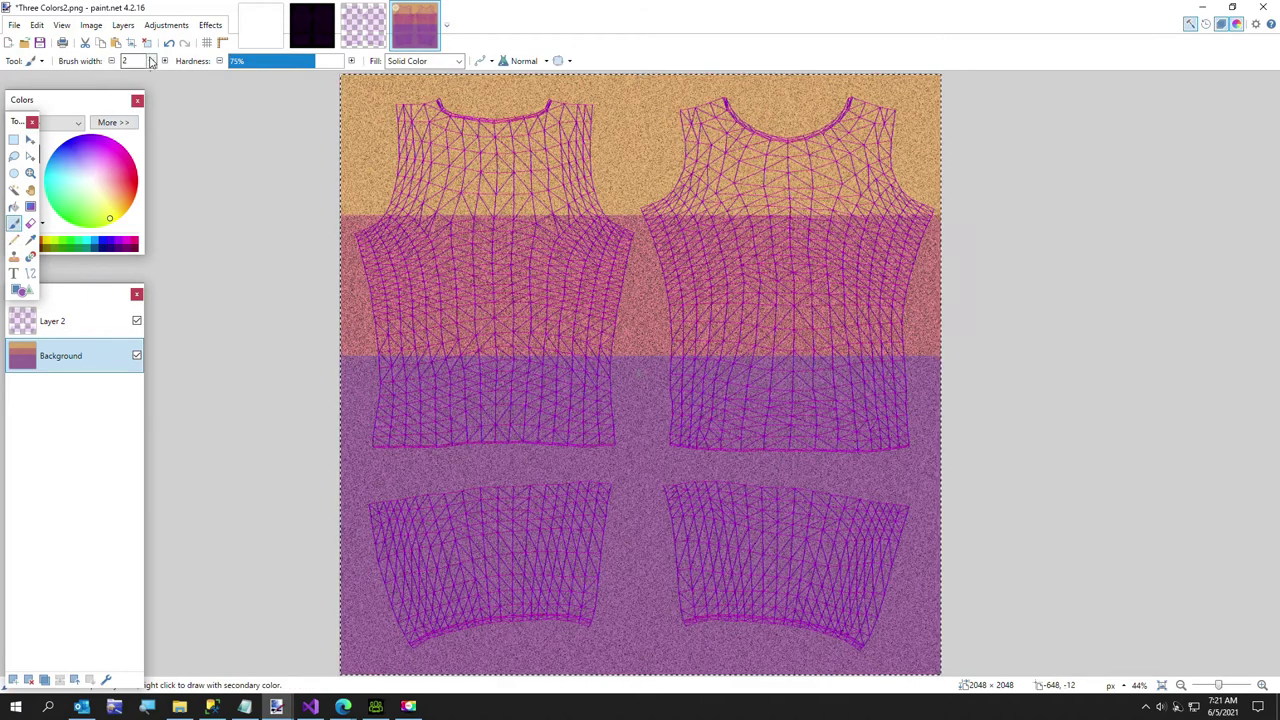
pyautogui.click(151, 61)
pyautogui.click(134, 256)
pyautogui.moveTo(424, 421)
pyautogui.mouseDown()
pyautogui.moveTo(487, 357)
pyautogui.moveTo(543, 267)
pyautogui.mouseUp()
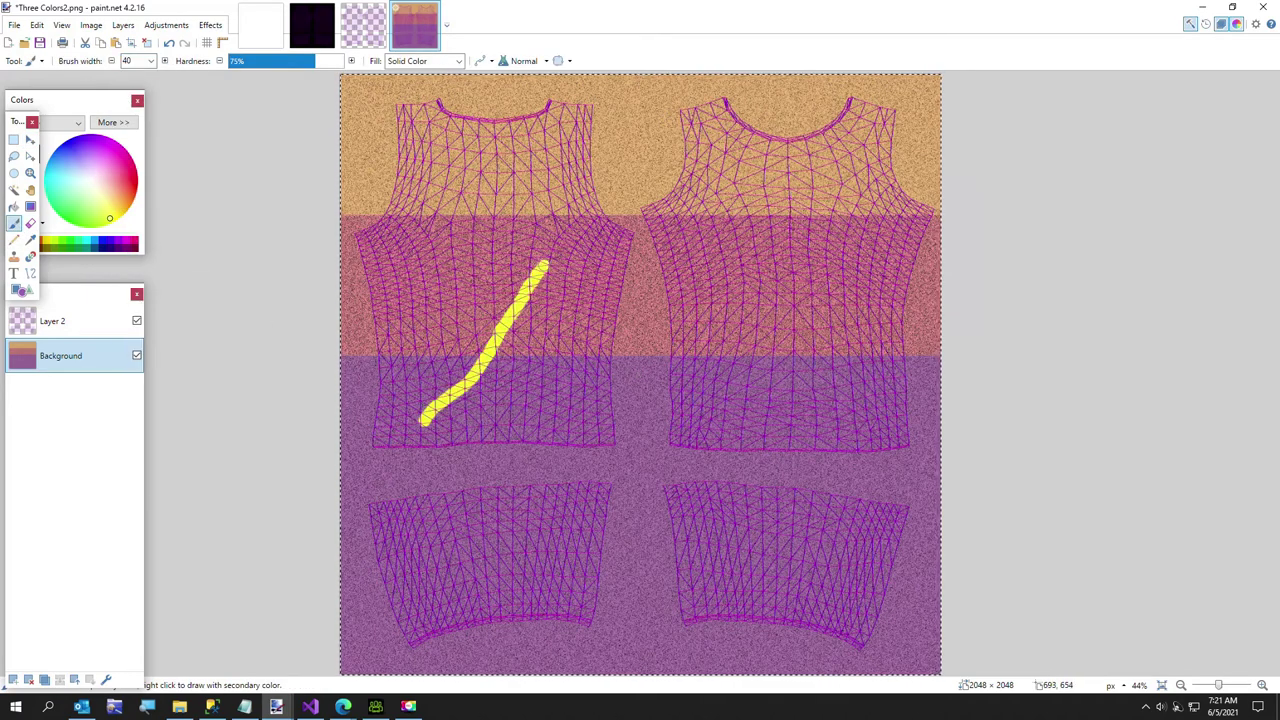
# Save the image as Temp.png in the Temp folder, flattening the layers.
pyautogui.click(14, 25)
pyautogui.click(42, 127)
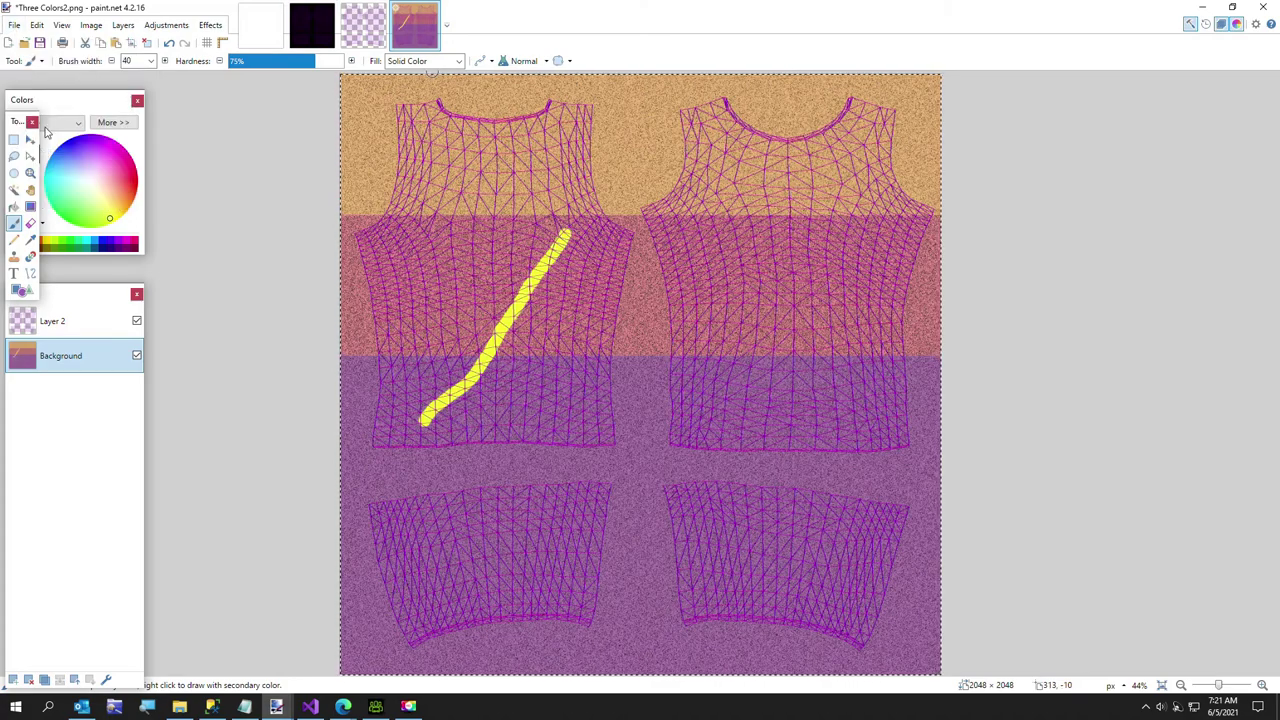
pyautogui.click(51, 430)
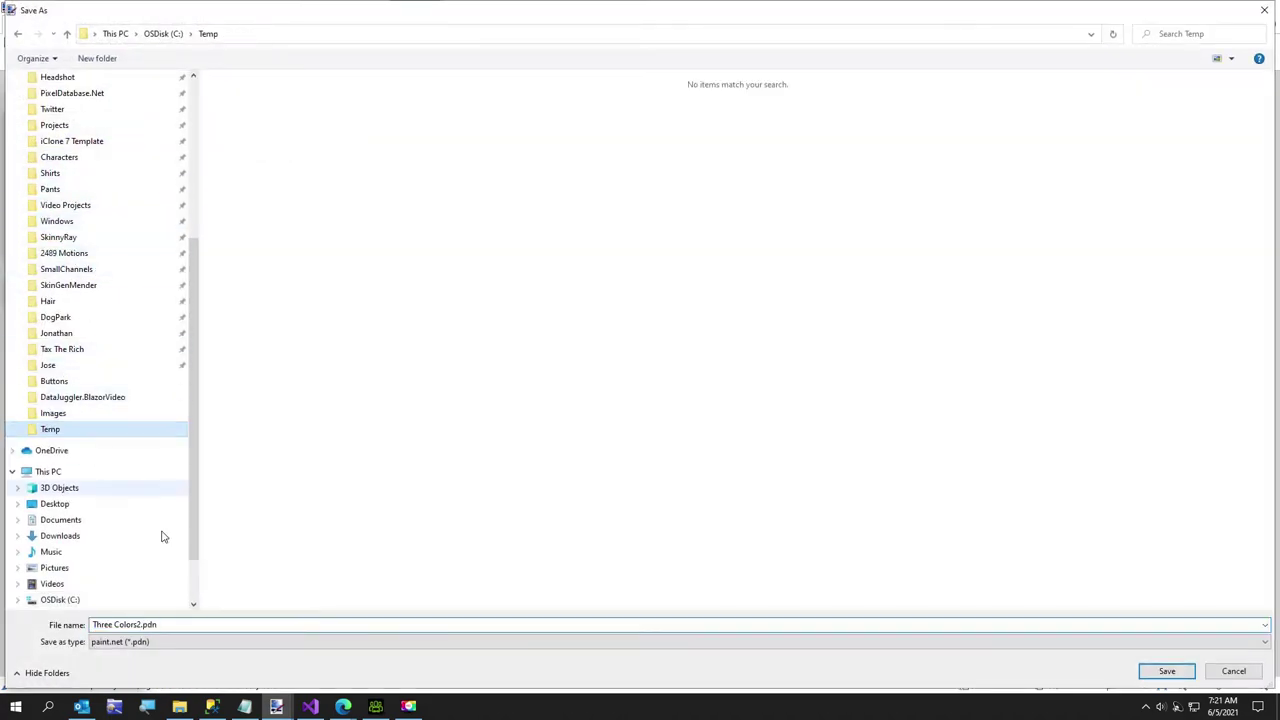
pyautogui.click(155, 642)
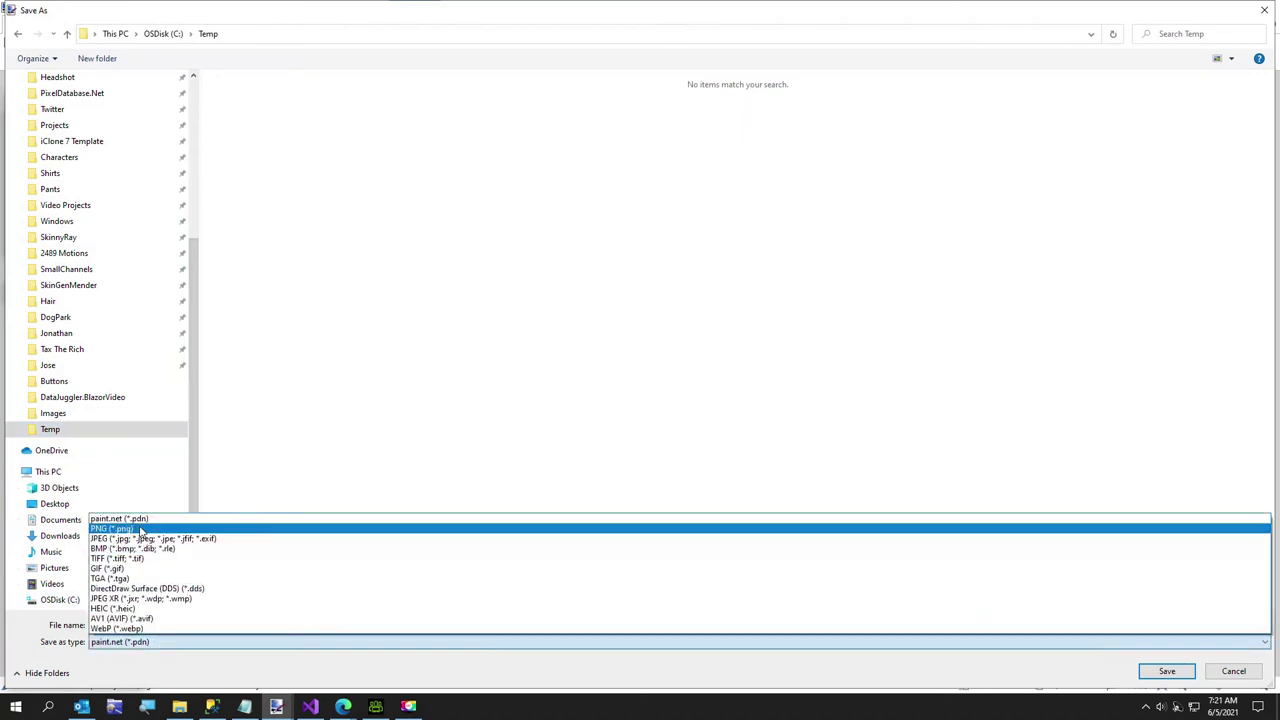
pyautogui.click(112, 528)
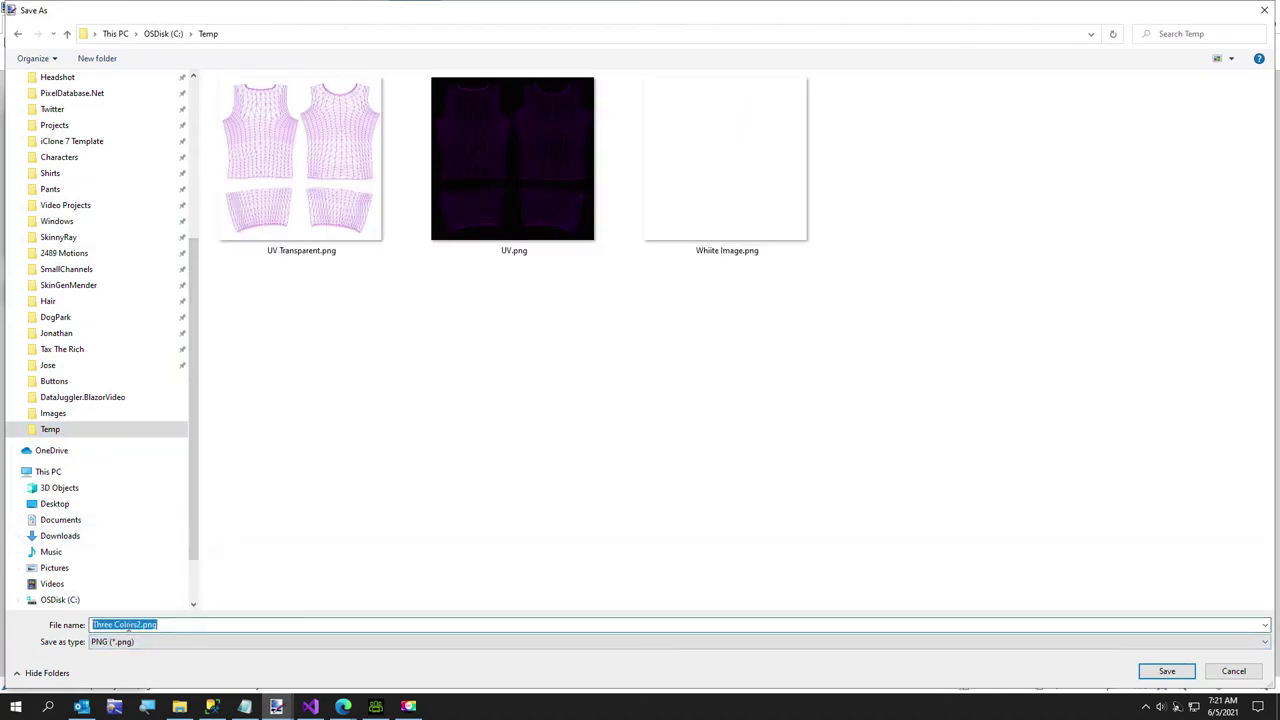
pyautogui.write('Temp')
pyautogui.press('Return')
pyautogui.click(643, 458)
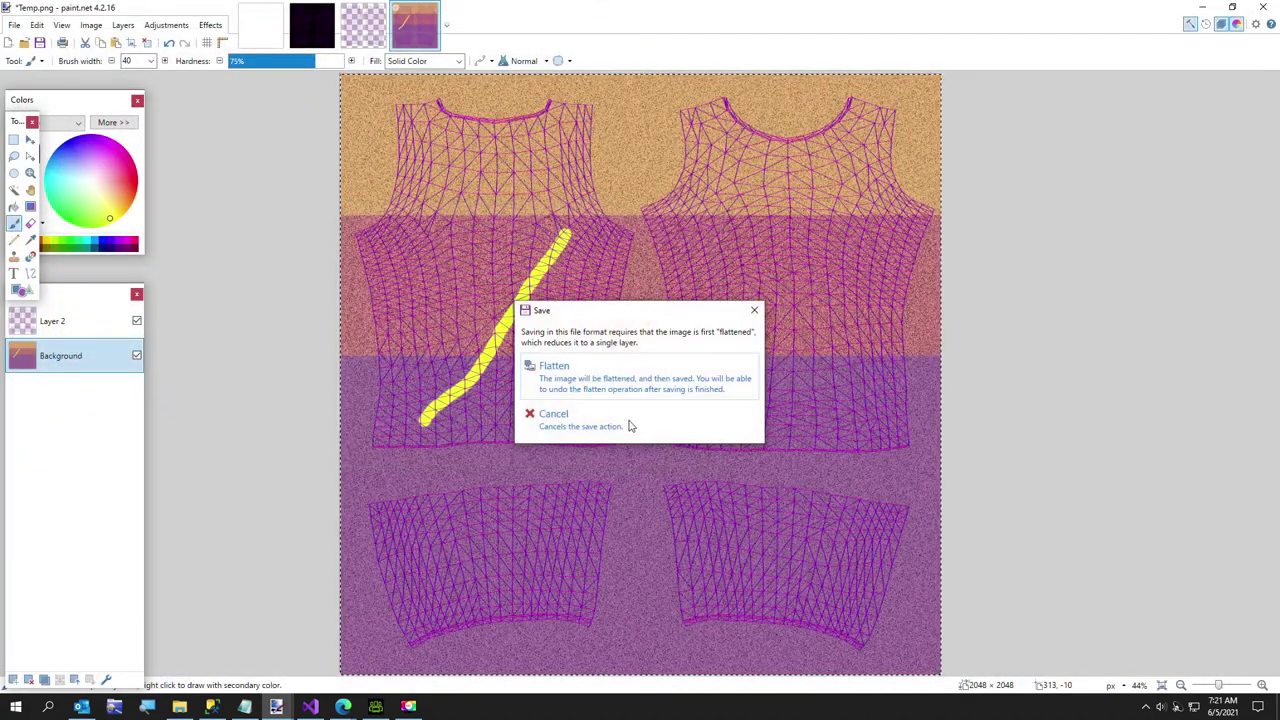
pyautogui.click(590, 378)
# Load Temp.png as the shirt's Diffuse texture and orbit to check wireframe and stroke.
pyautogui.click(375, 706)
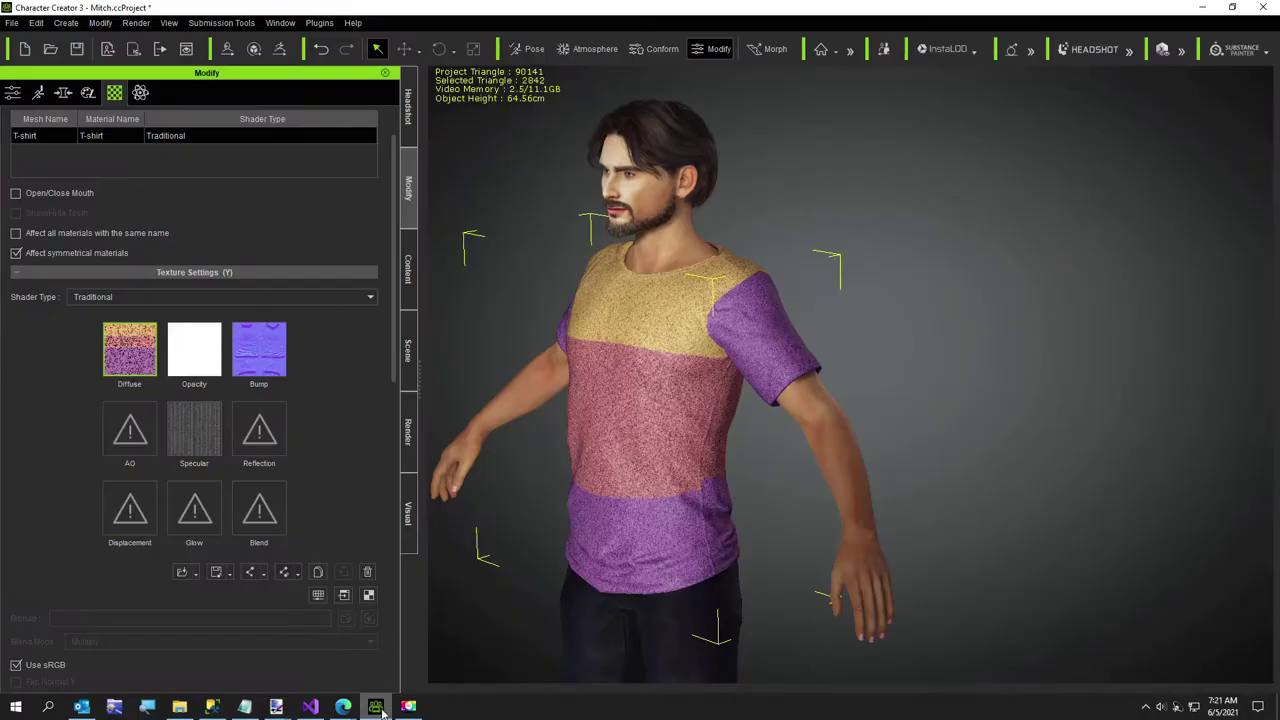
pyautogui.click(131, 366)
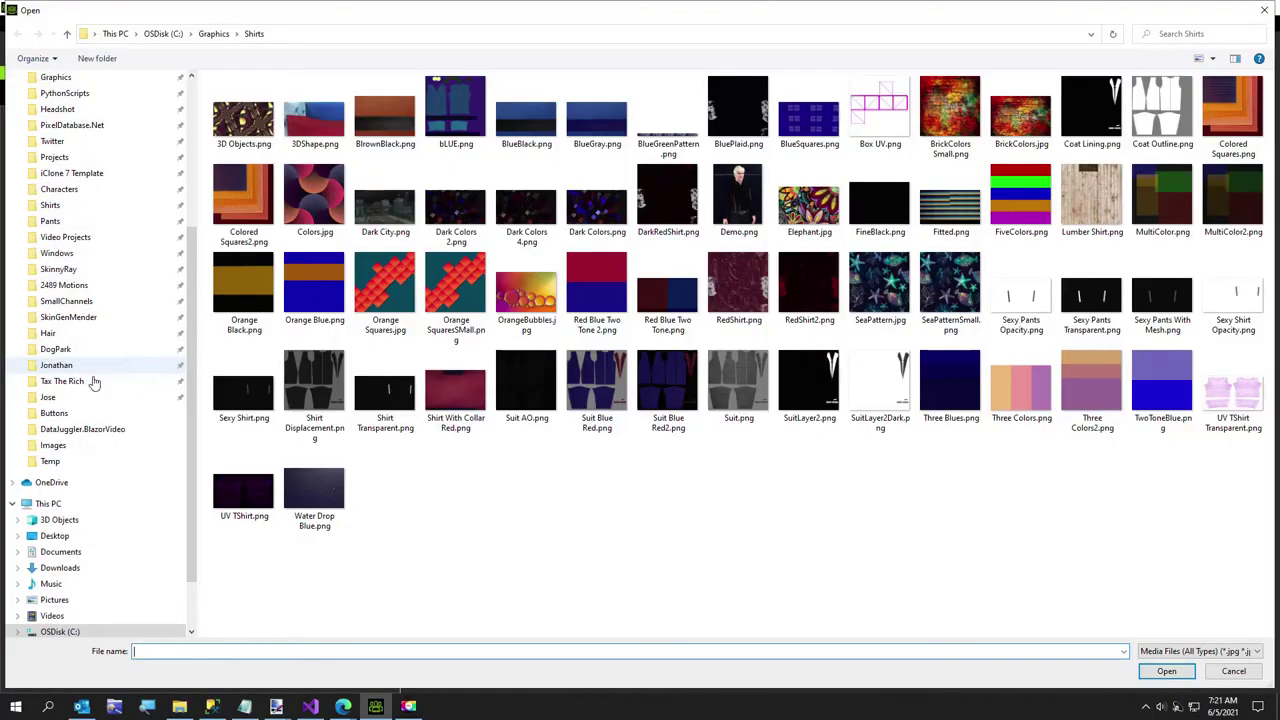
pyautogui.click(48, 461)
pyautogui.doubleClick(258, 182)
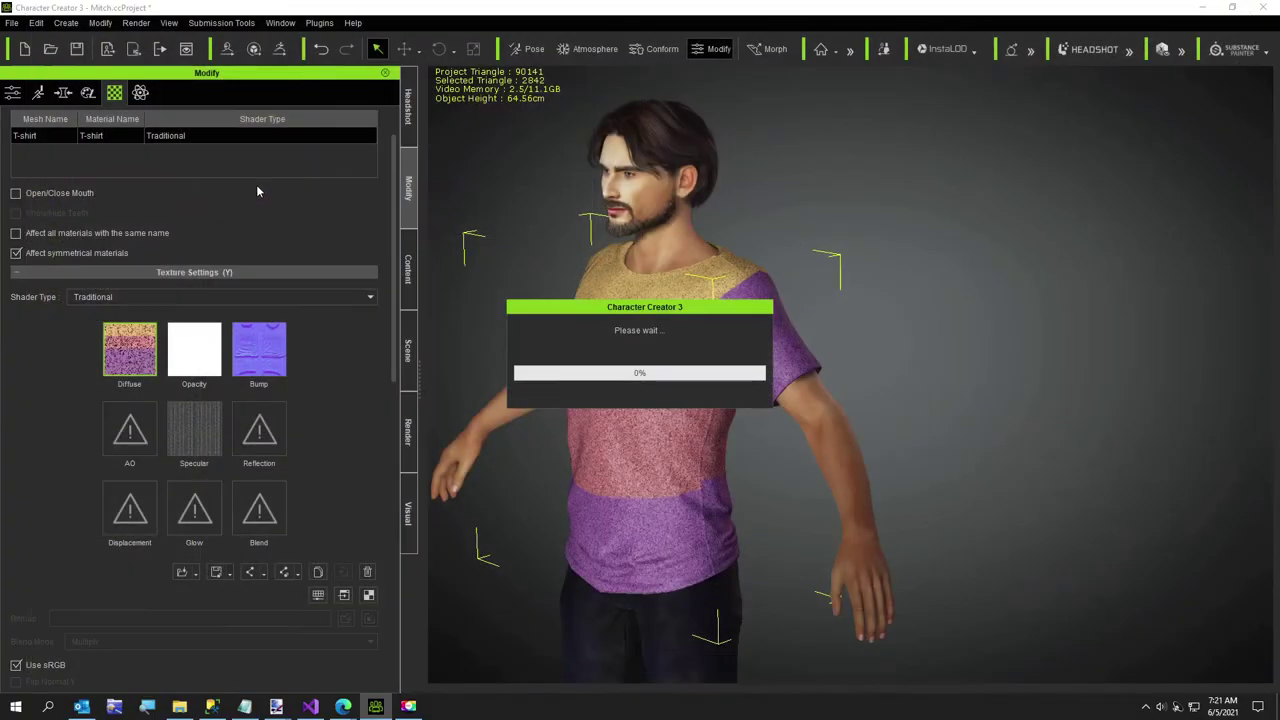
pyautogui.moveTo(789, 592); pyautogui.dragTo(286, 571)
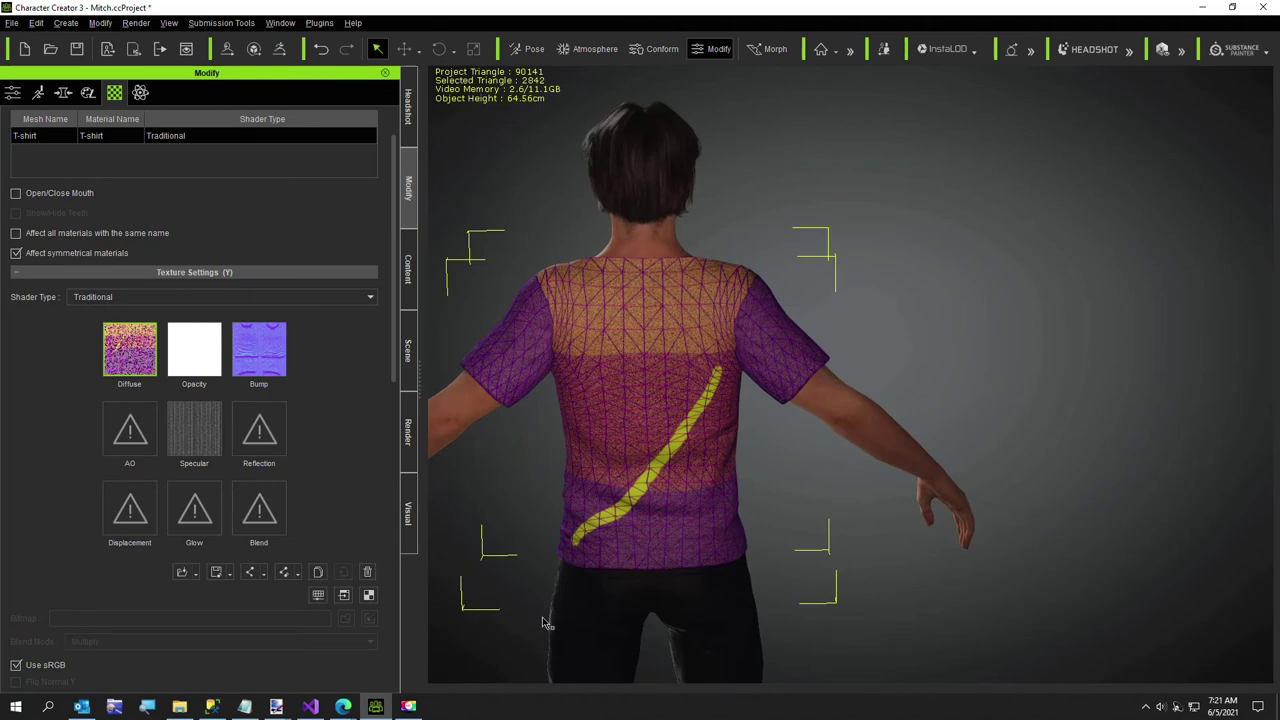
pyautogui.moveTo(546, 622); pyautogui.dragTo(873, 568)
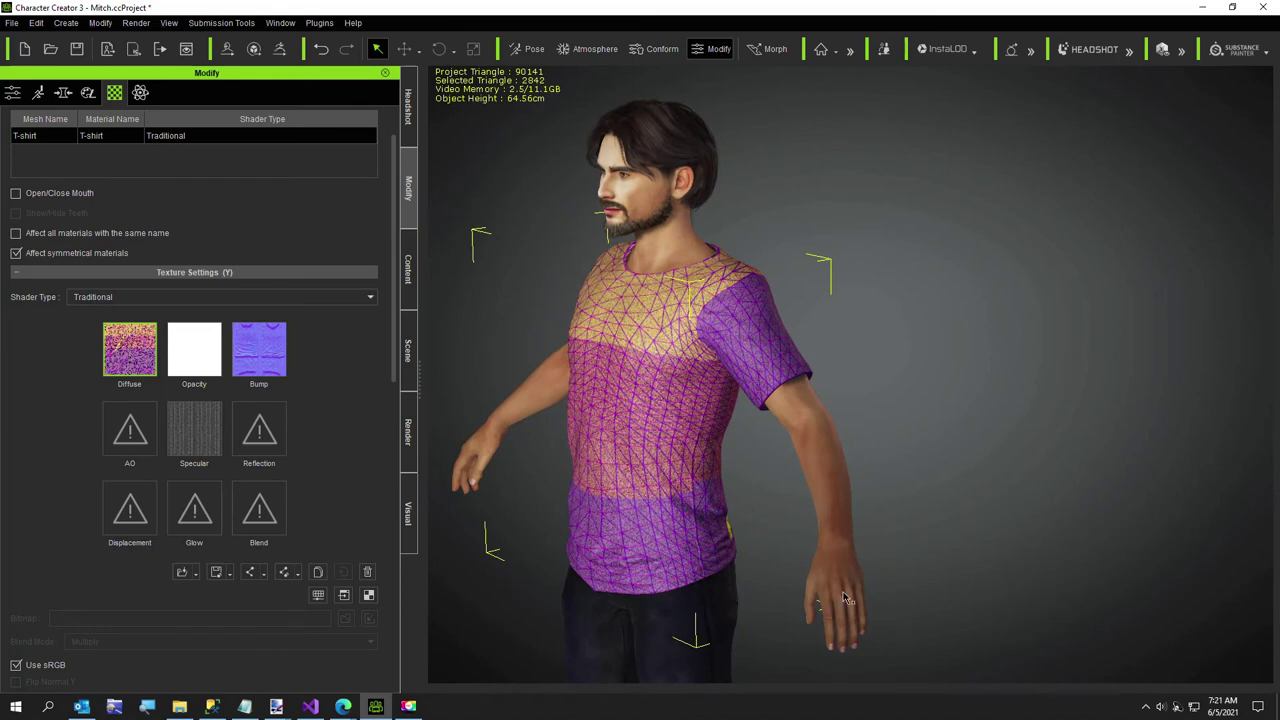
pyautogui.moveTo(845, 598); pyautogui.dragTo(1108, 537)
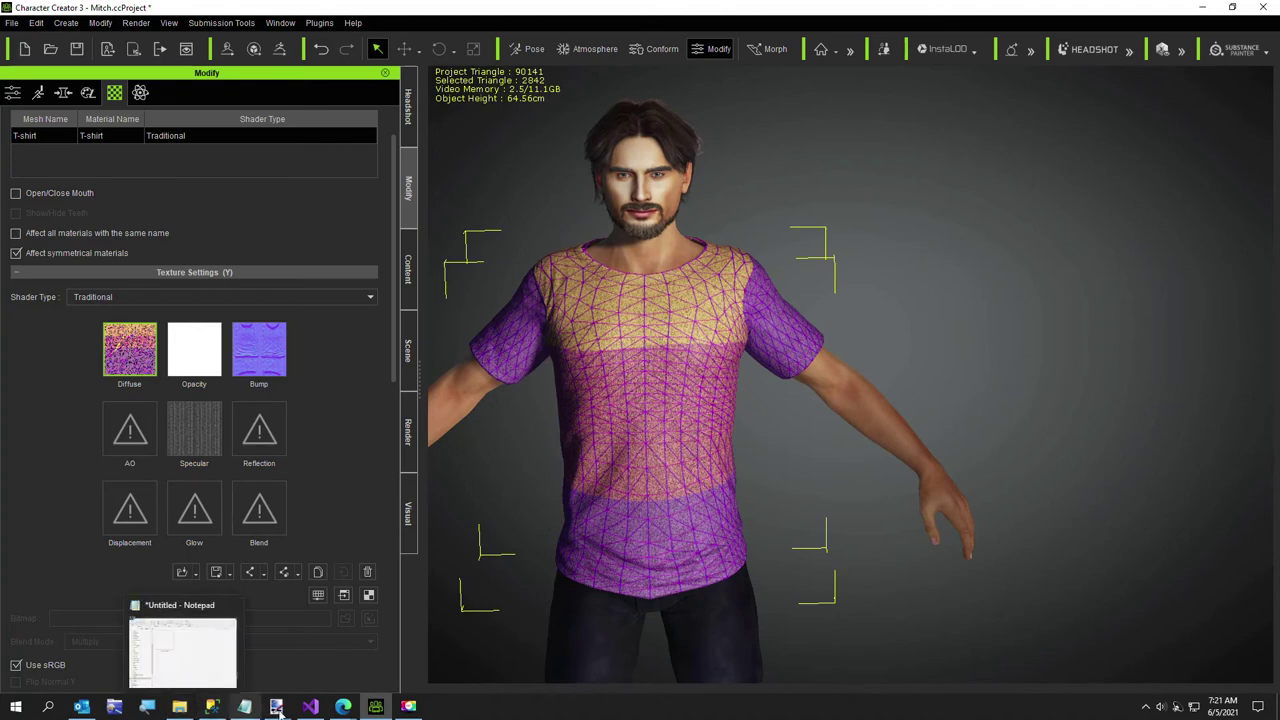
pyautogui.click(310, 707)
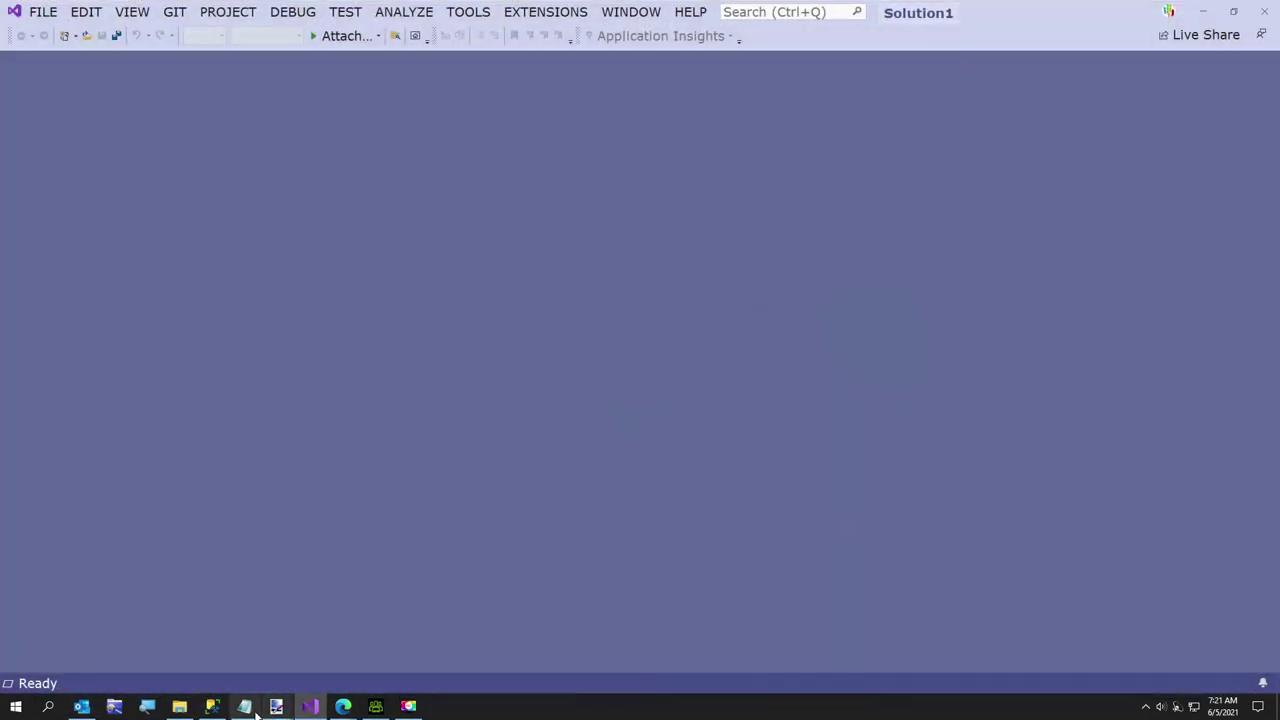
pyautogui.click(468, 645)
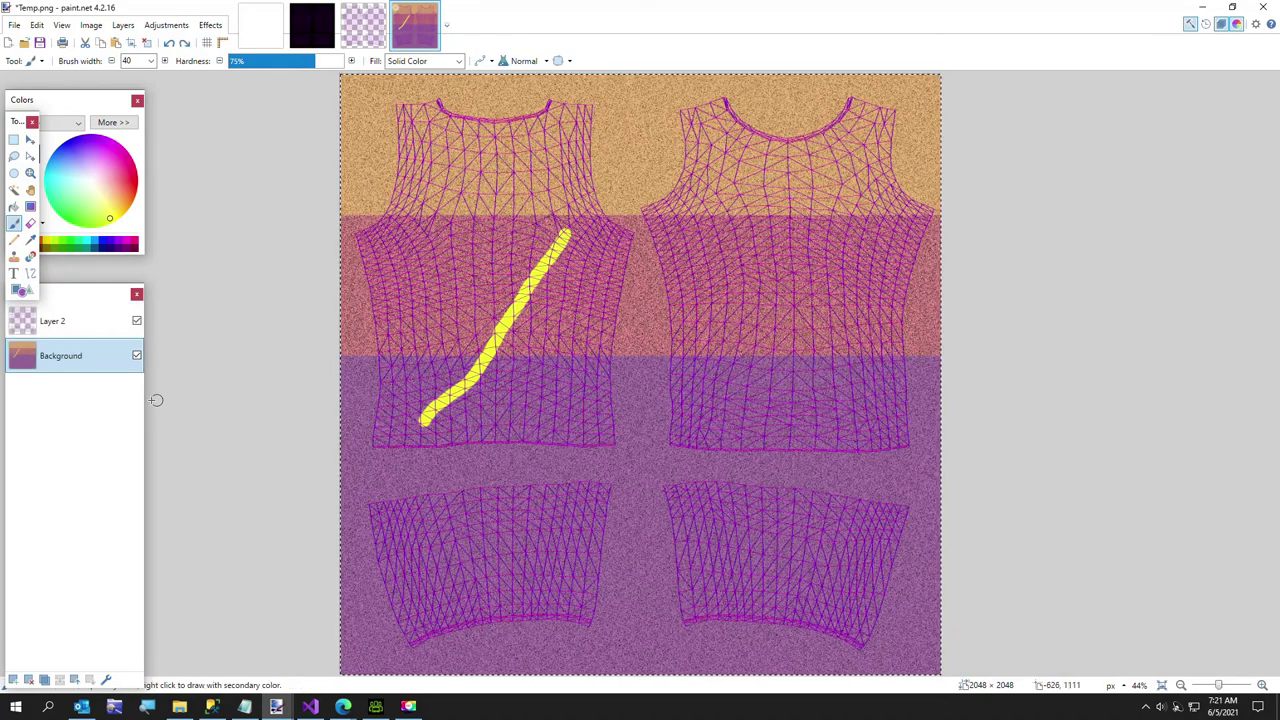
# Undo the yellow stroke, stretch the left shirt-front bands lower, and hide the wireframe layer.
pyautogui.hotkey('ctrl', 'z')
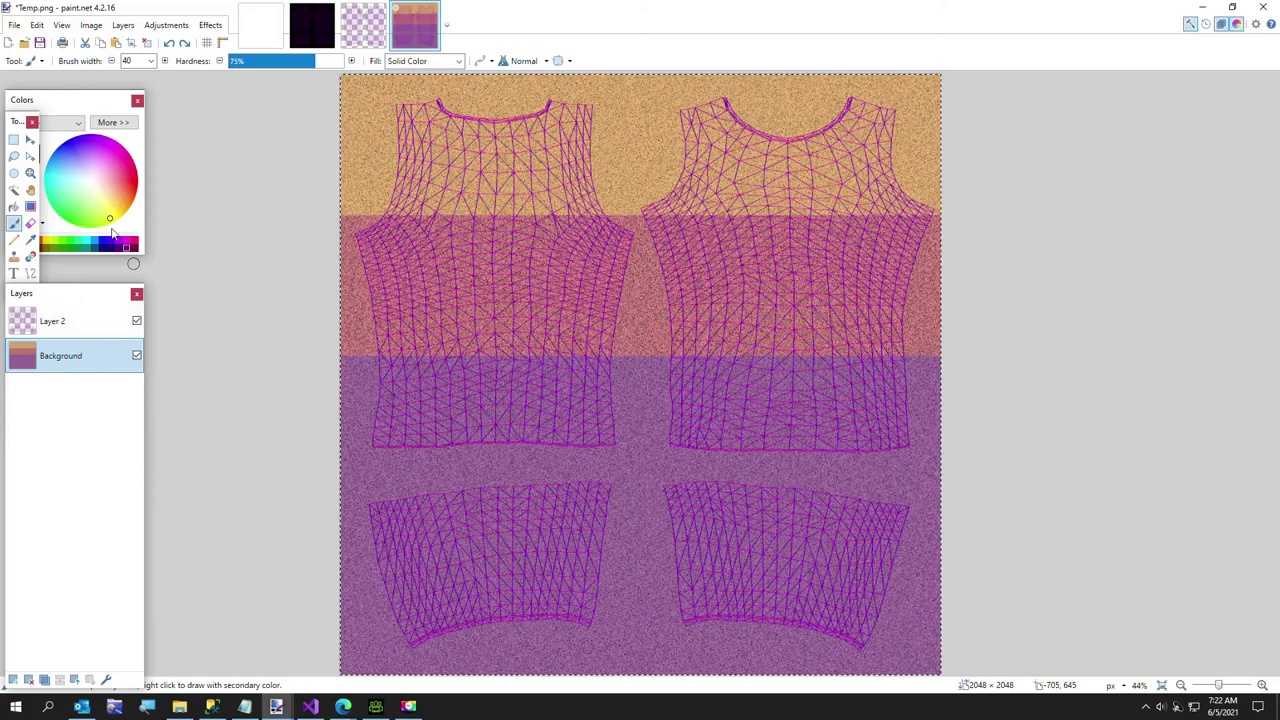
pyautogui.click(12, 143)
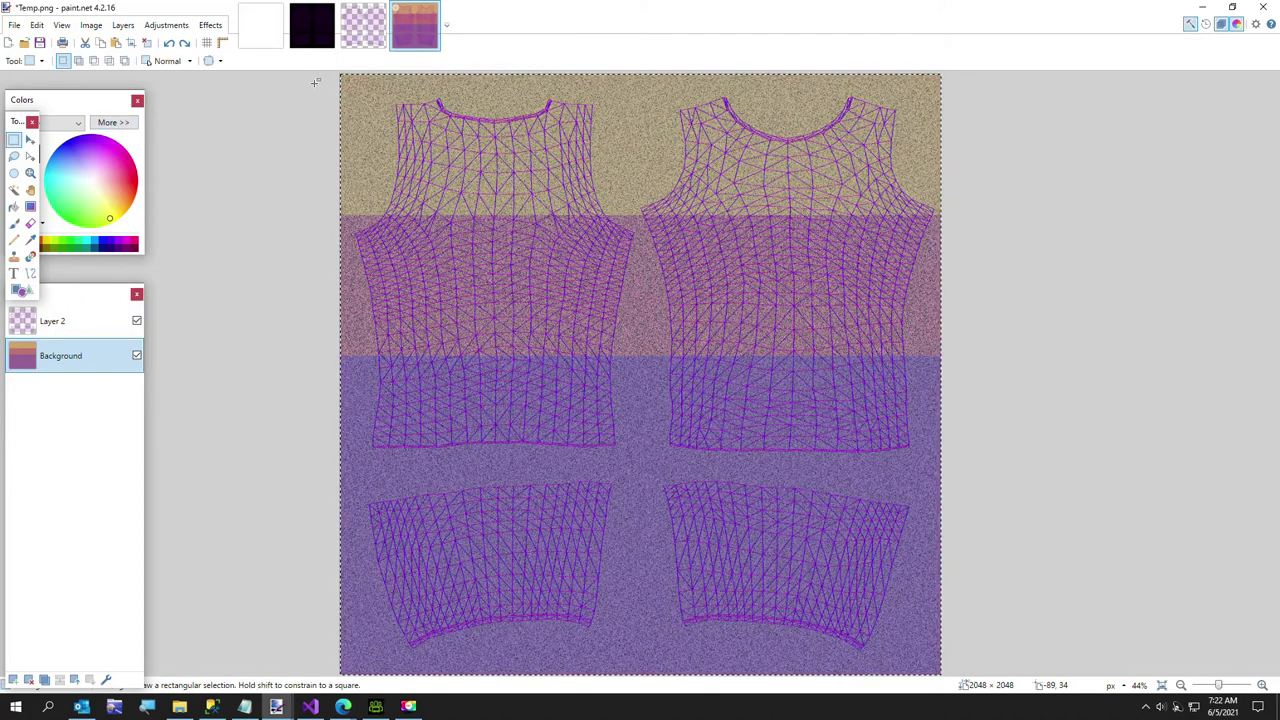
pyautogui.moveTo(340, 83); pyautogui.dragTo(633, 453)
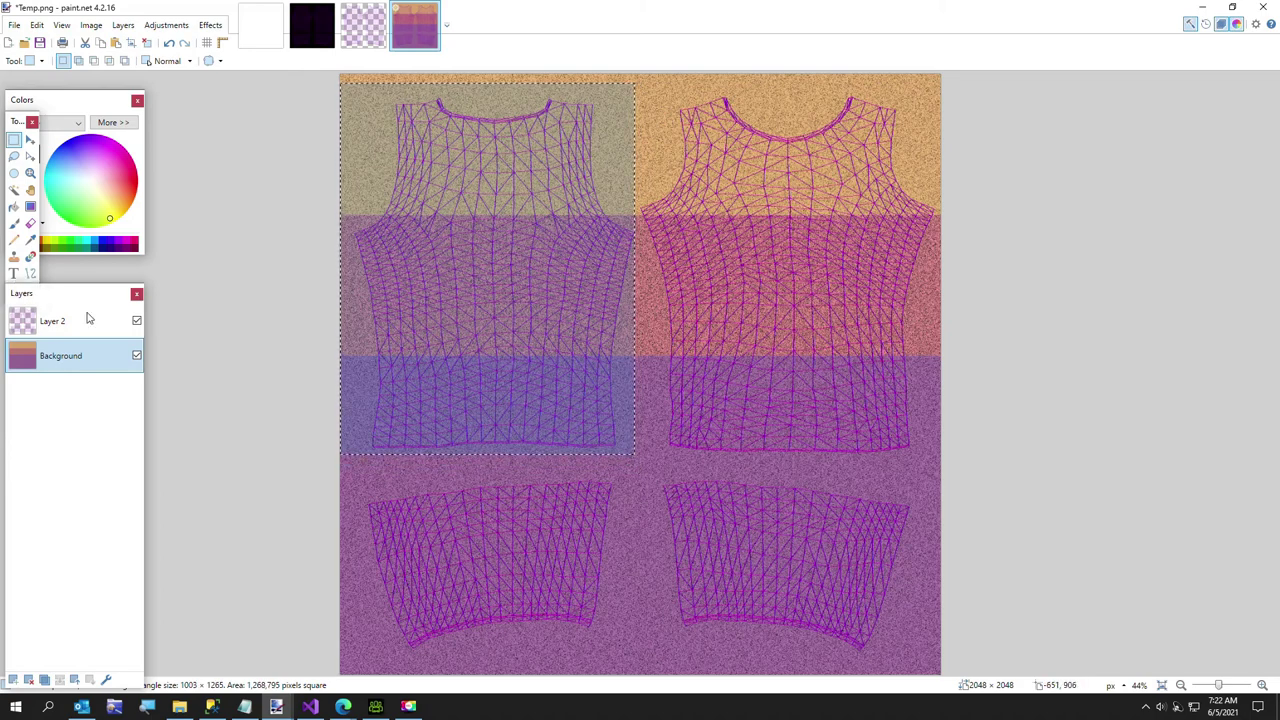
pyautogui.click(31, 145)
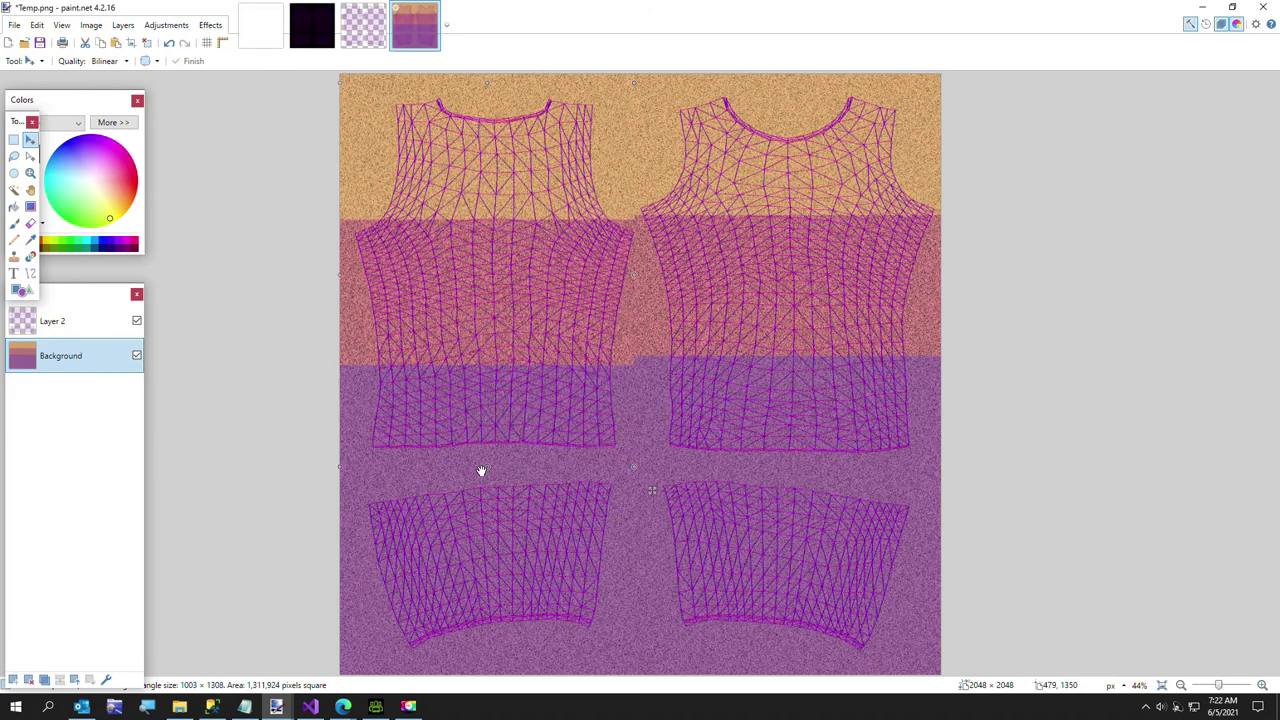
pyautogui.moveTo(481, 470); pyautogui.dragTo(480, 470)
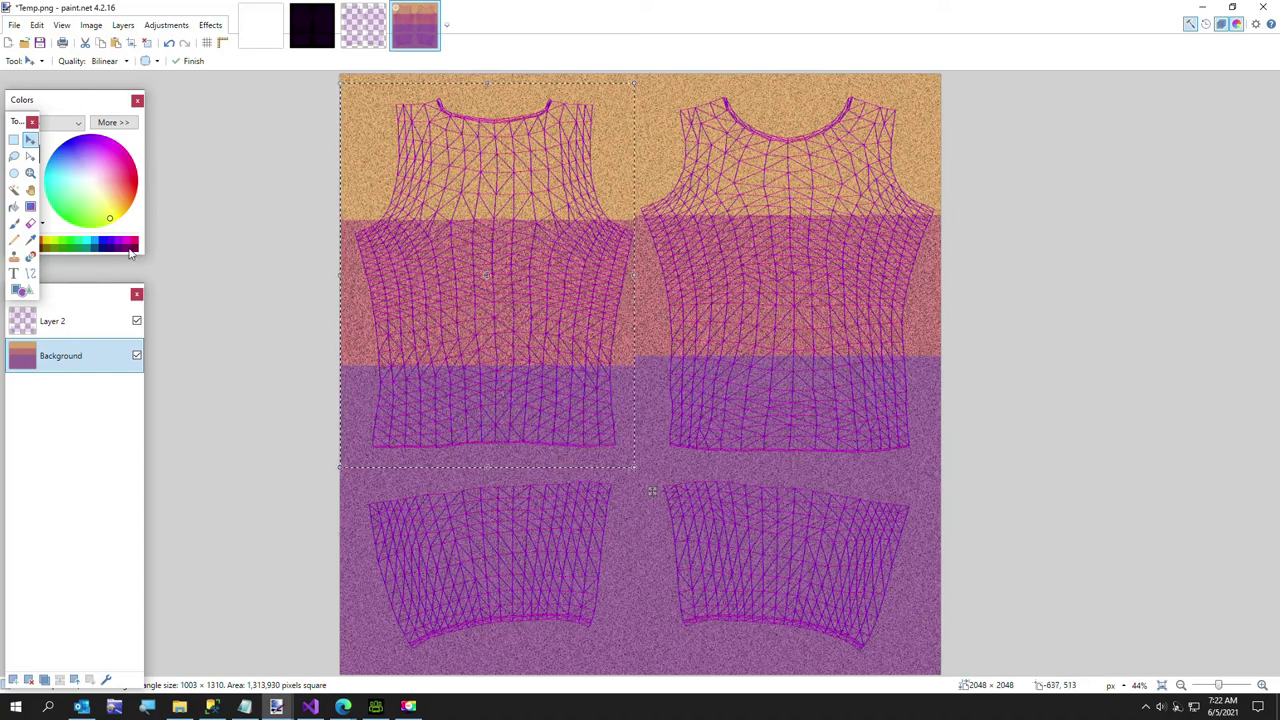
pyautogui.click(137, 321)
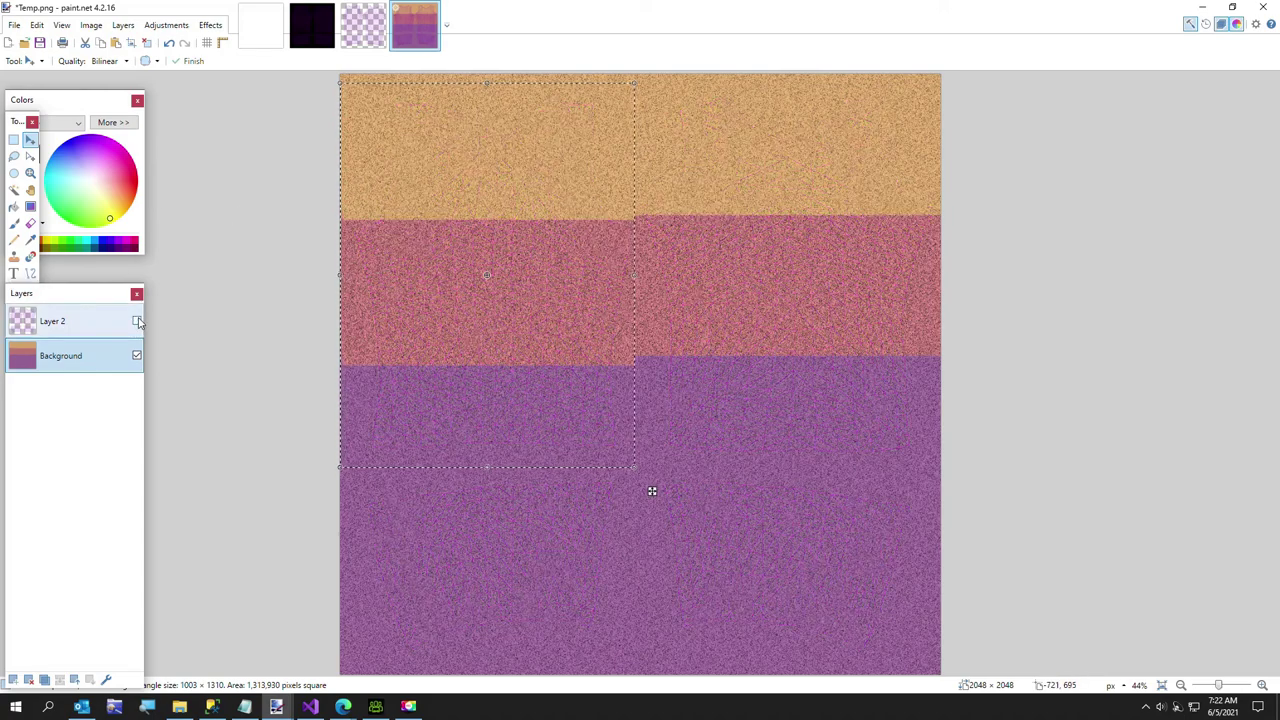
# Save the flattened image as Three Color Shirt.png (PNG) in the Temp folder.
pyautogui.click(14, 26)
pyautogui.click(36, 129)
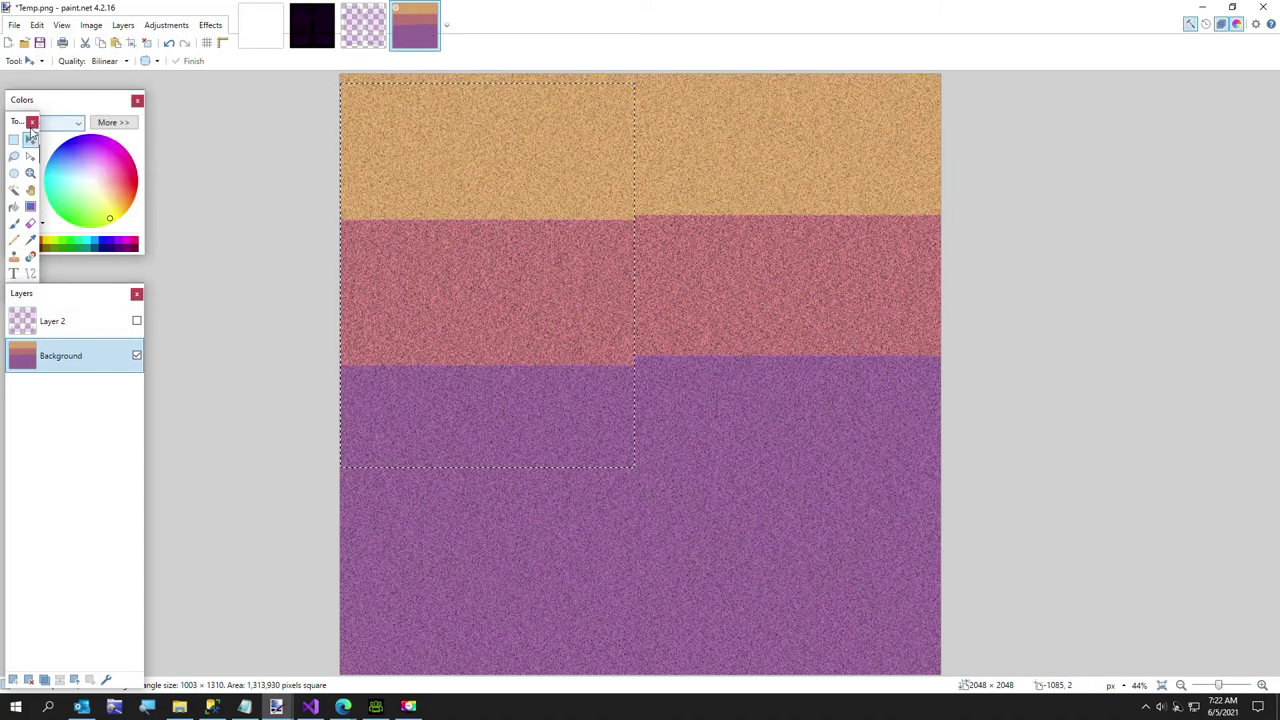
pyautogui.click(48, 430)
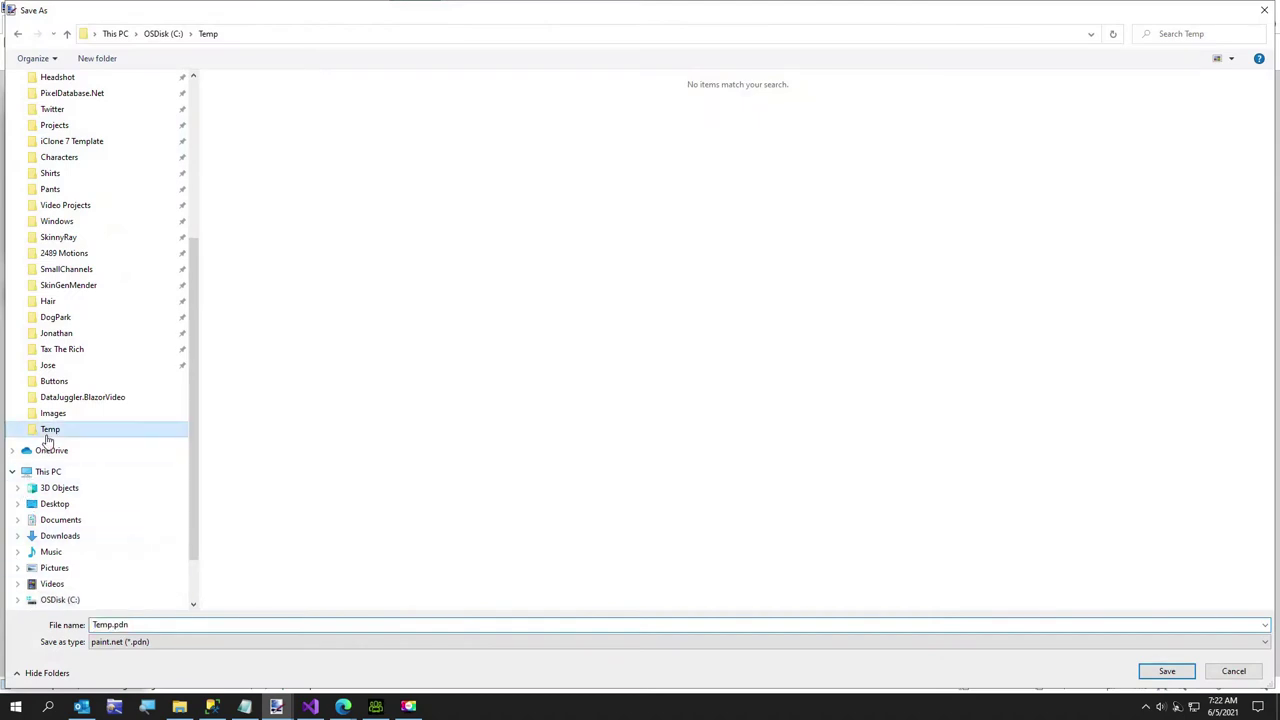
pyautogui.click(132, 645)
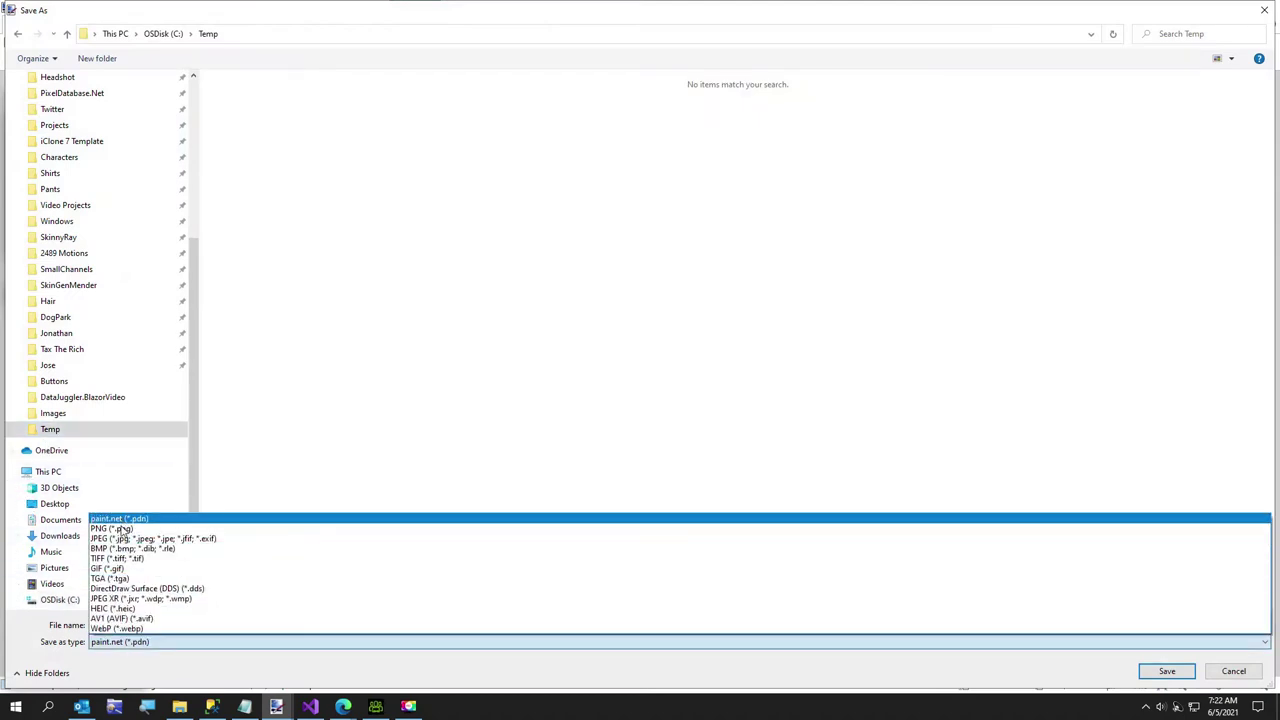
pyautogui.click(118, 529)
pyautogui.click(141, 625)
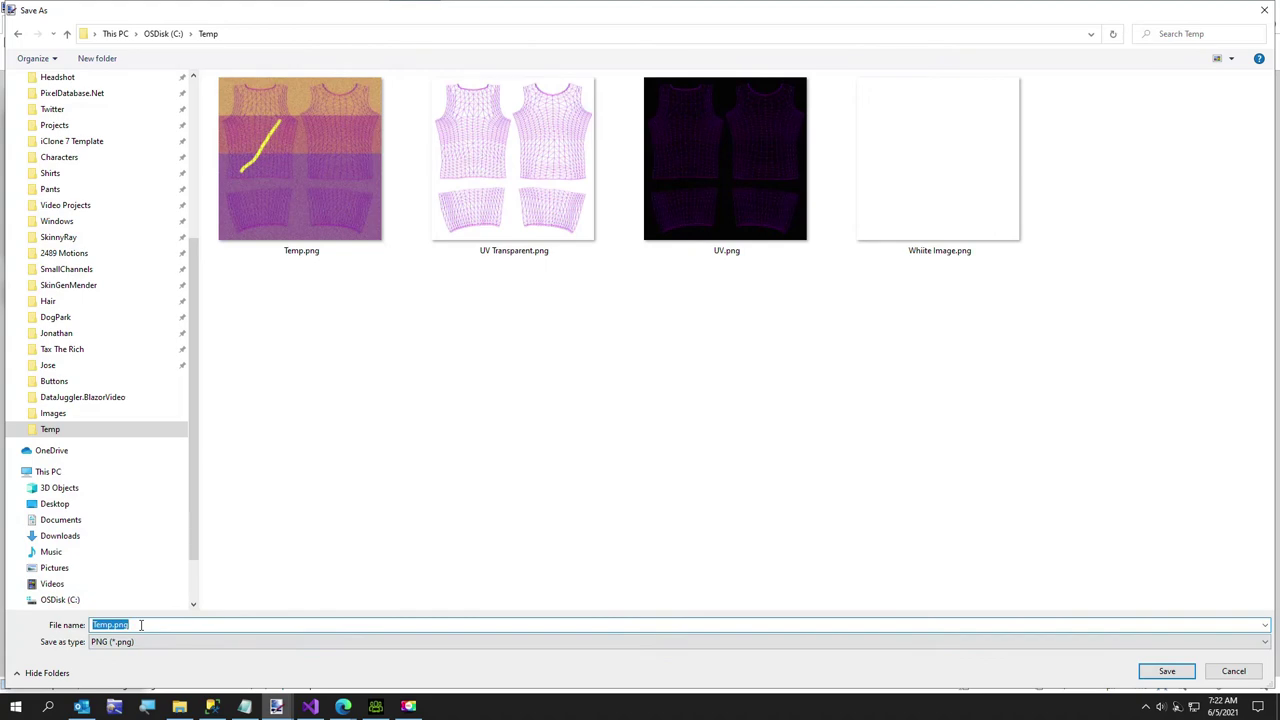
pyautogui.write('Three Color Shirt')
pyautogui.click(1163, 672)
pyautogui.click(622, 461)
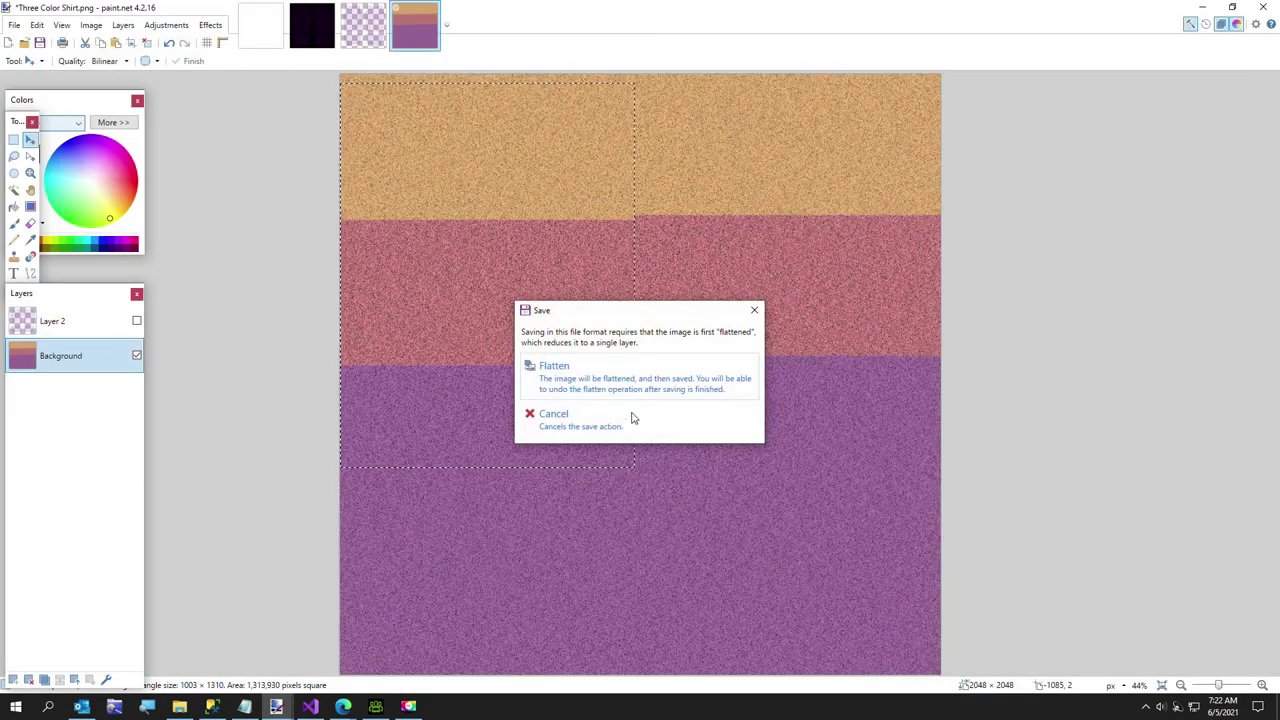
pyautogui.click(622, 382)
# In Character Creator 3, delete the old Temp.png from the shirt's diffuse texture folder.
pyautogui.click(376, 707)
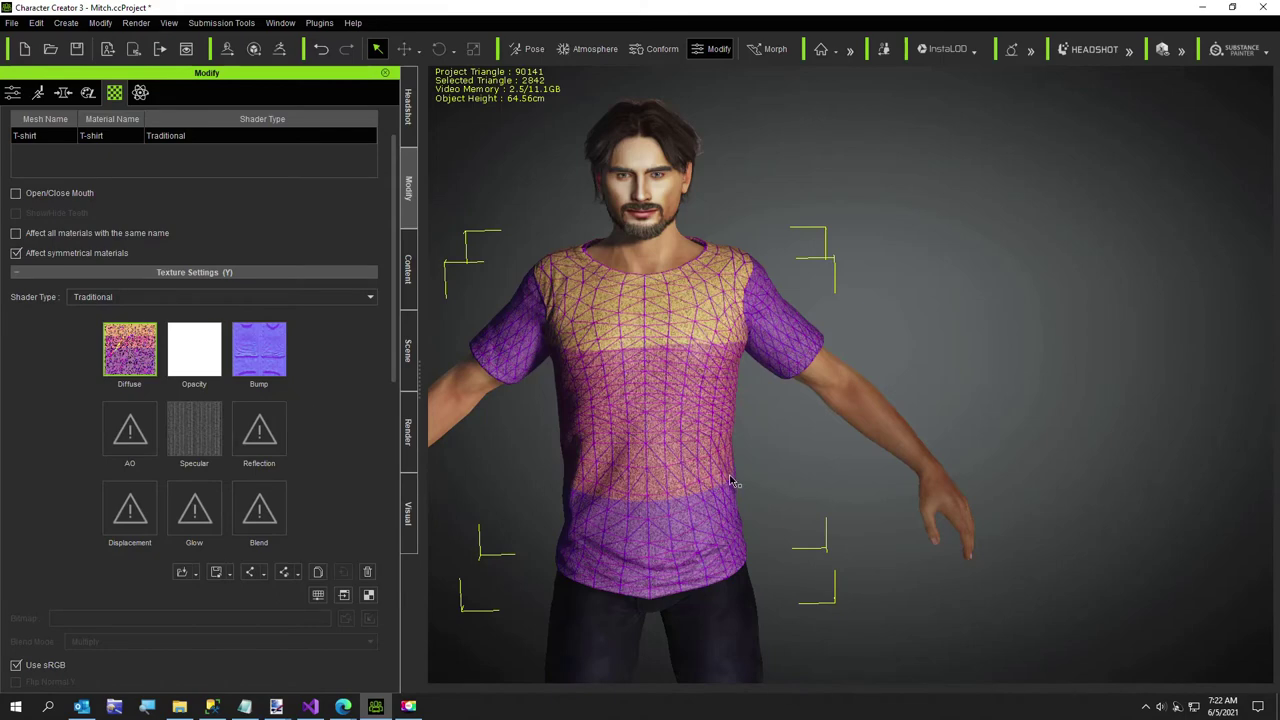
pyautogui.moveTo(730, 482); pyautogui.dragTo(440, 488)
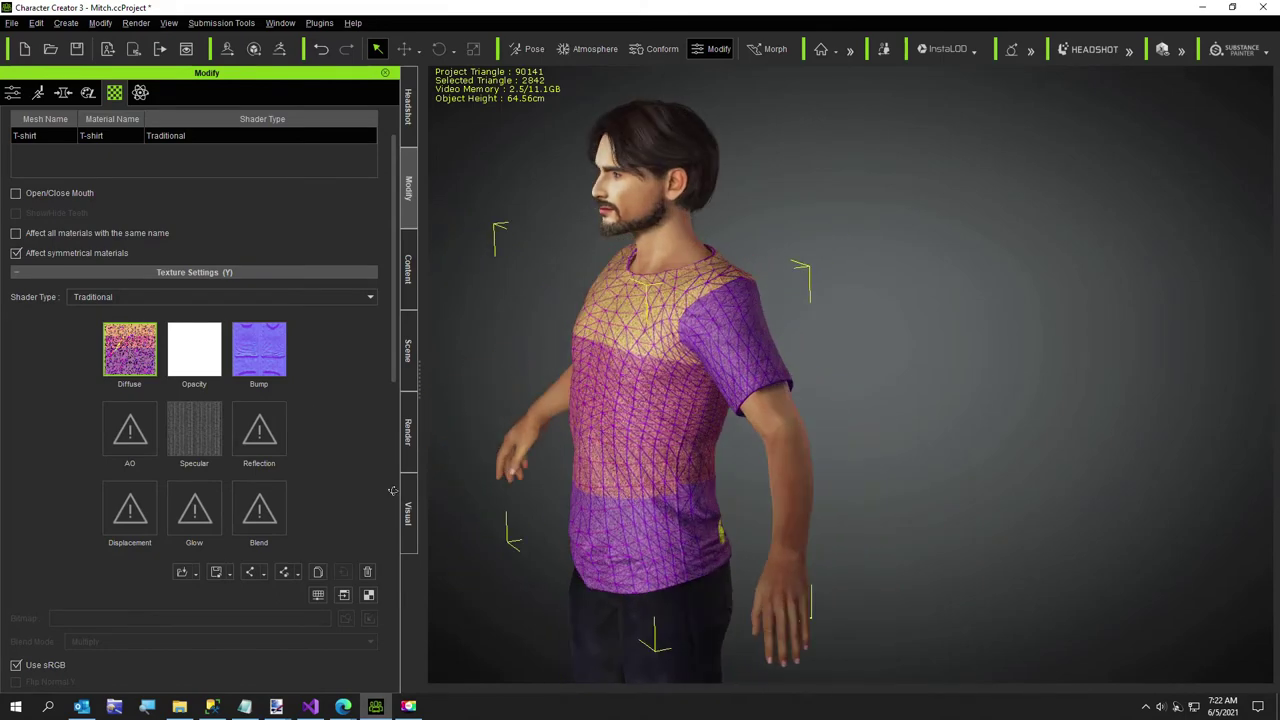
pyautogui.click(128, 366)
pyautogui.click(312, 172)
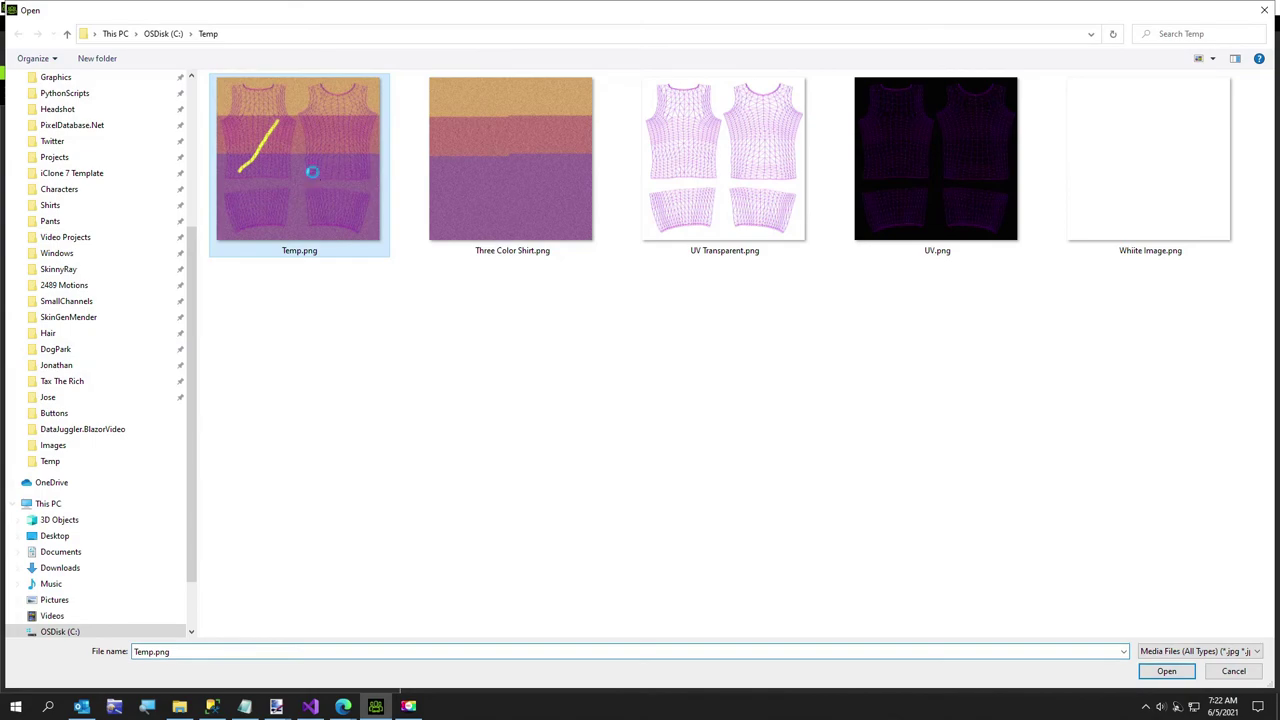
pyautogui.rightClick(312, 172)
pyautogui.click(340, 441)
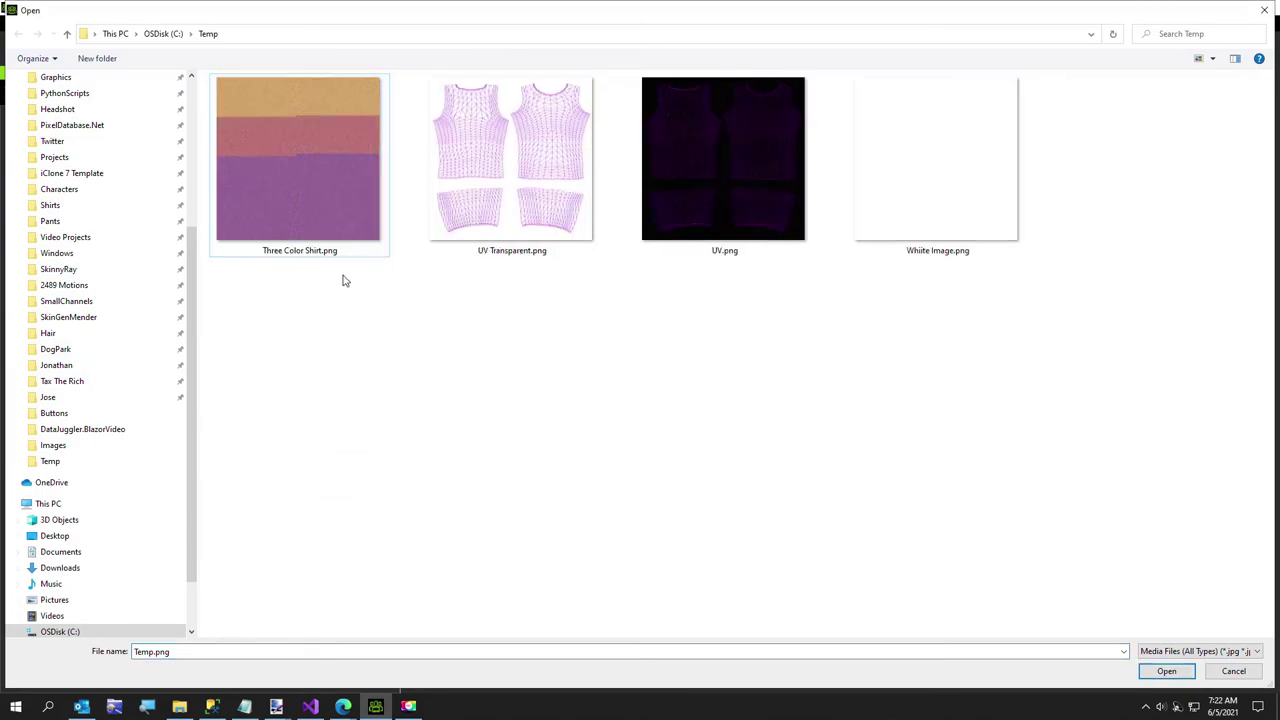
# Load Three Color Shirt.png as the diffuse map and orbit to inspect the three bands.
pyautogui.doubleClick(310, 201)
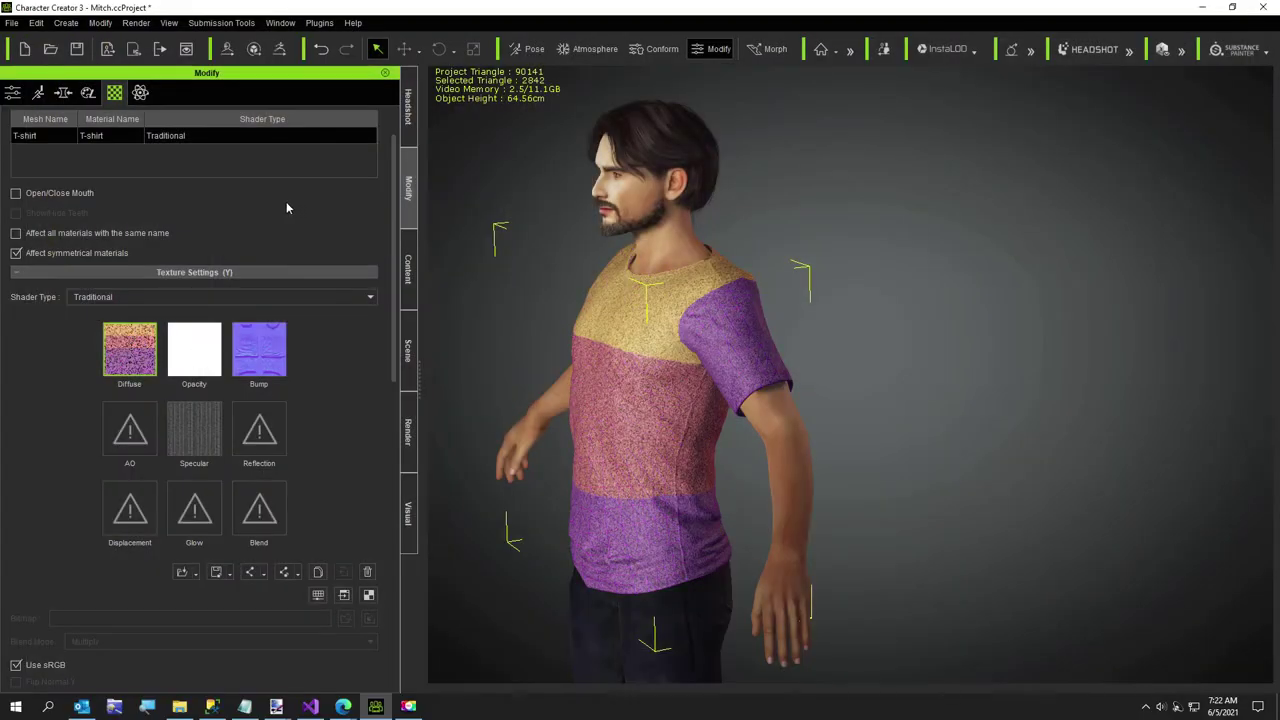
pyautogui.scroll(2, 784, 550)
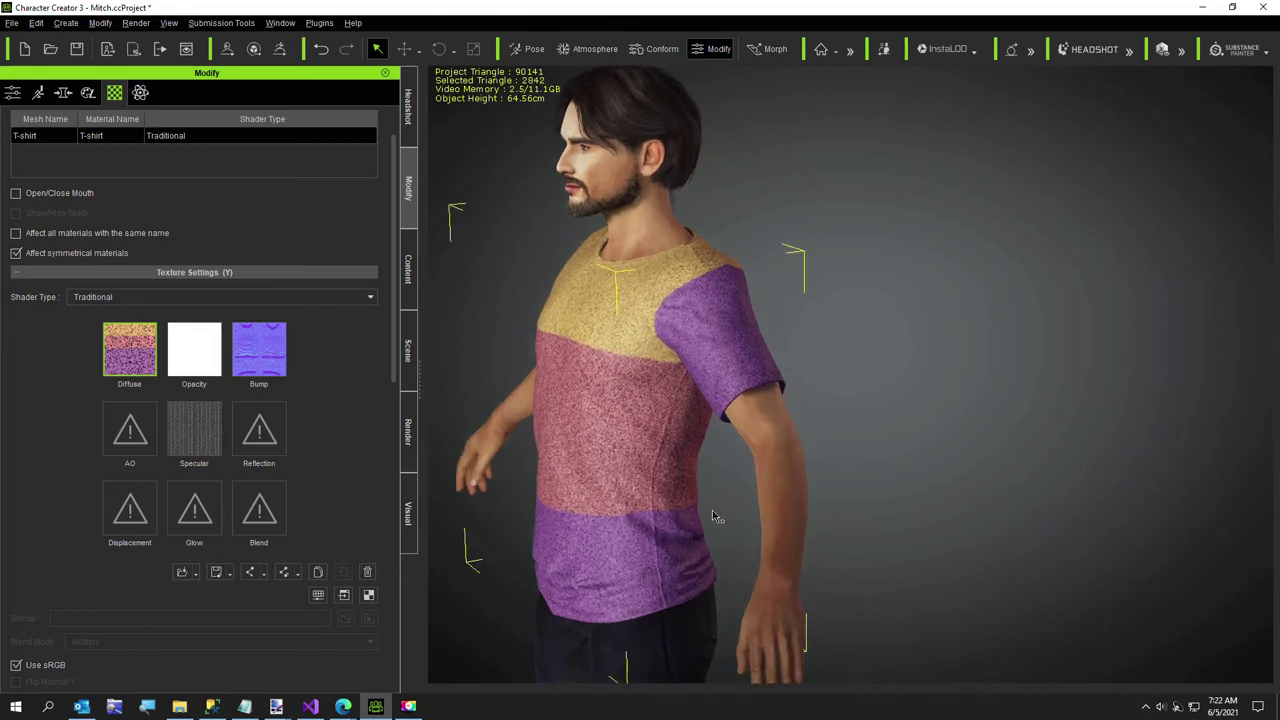
pyautogui.moveTo(712, 516); pyautogui.dragTo(638, 515)
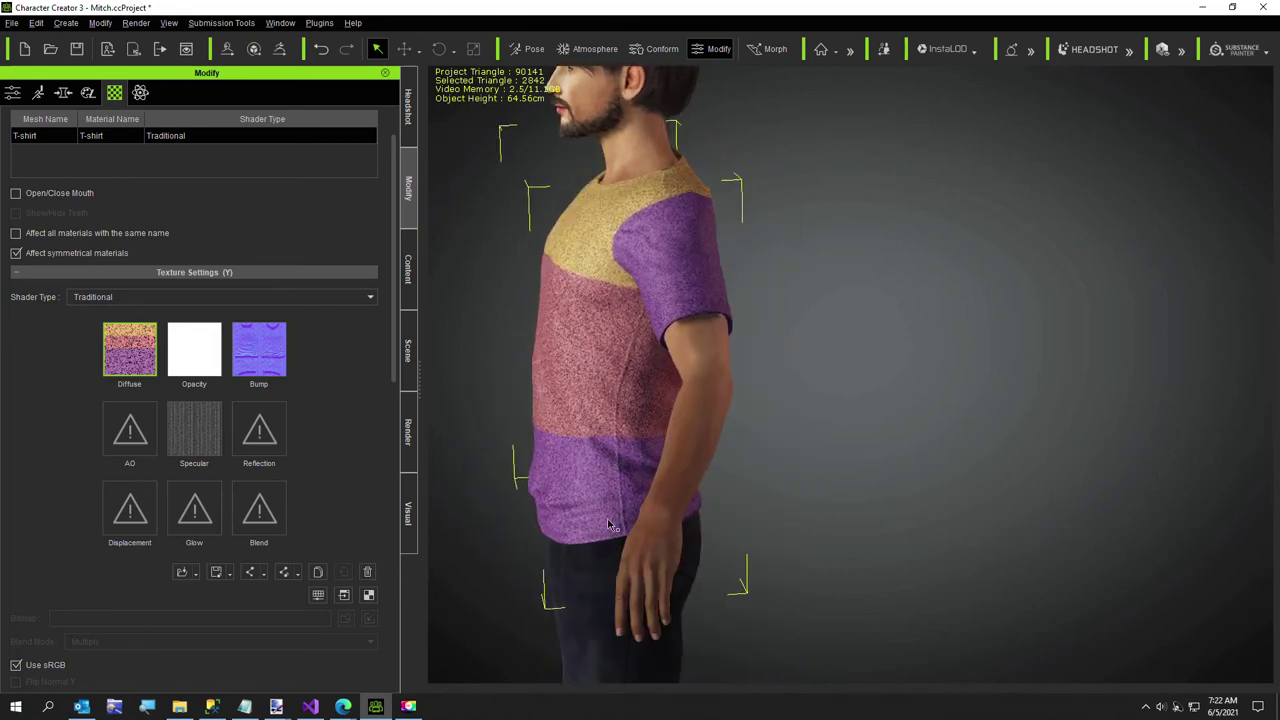
pyautogui.moveTo(801, 541)
pyautogui.mouseDown()
pyautogui.moveTo(1046, 563)
pyautogui.moveTo(1017, 531)
pyautogui.moveTo(822, 540)
pyautogui.mouseUp()
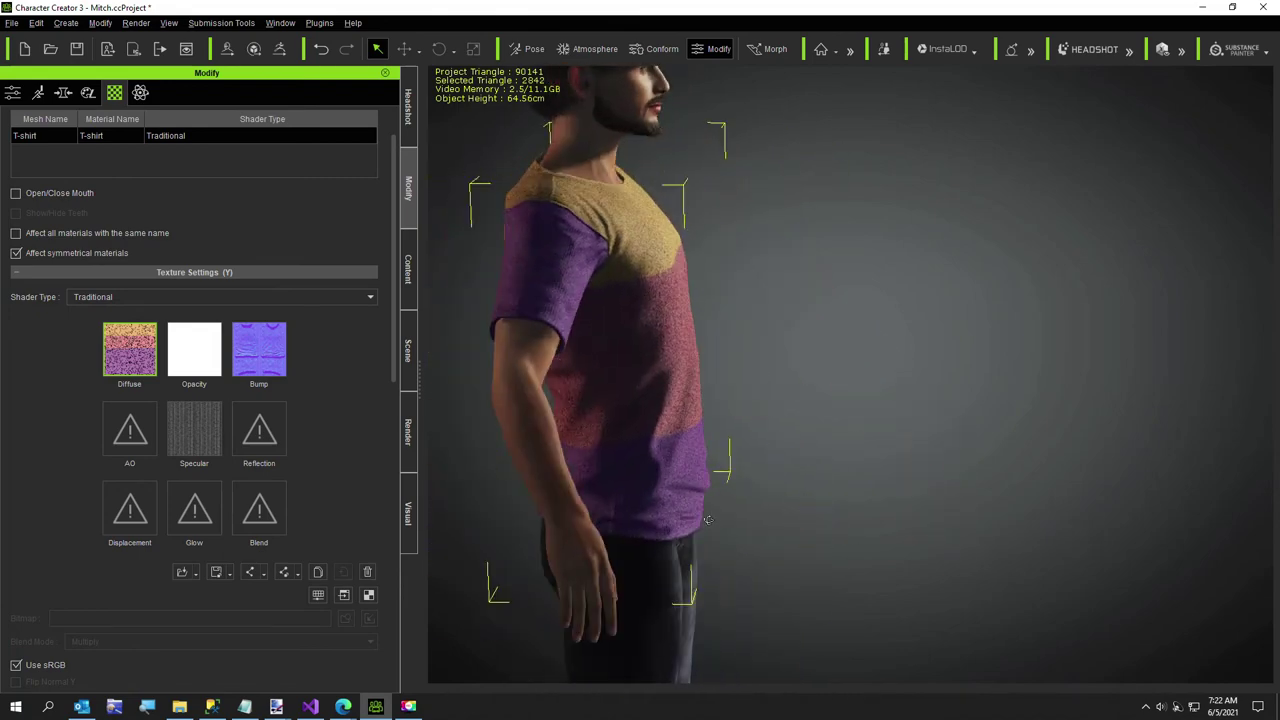
pyautogui.moveTo(707, 519); pyautogui.dragTo(741, 519)
pyautogui.scroll(5, 688, 517)
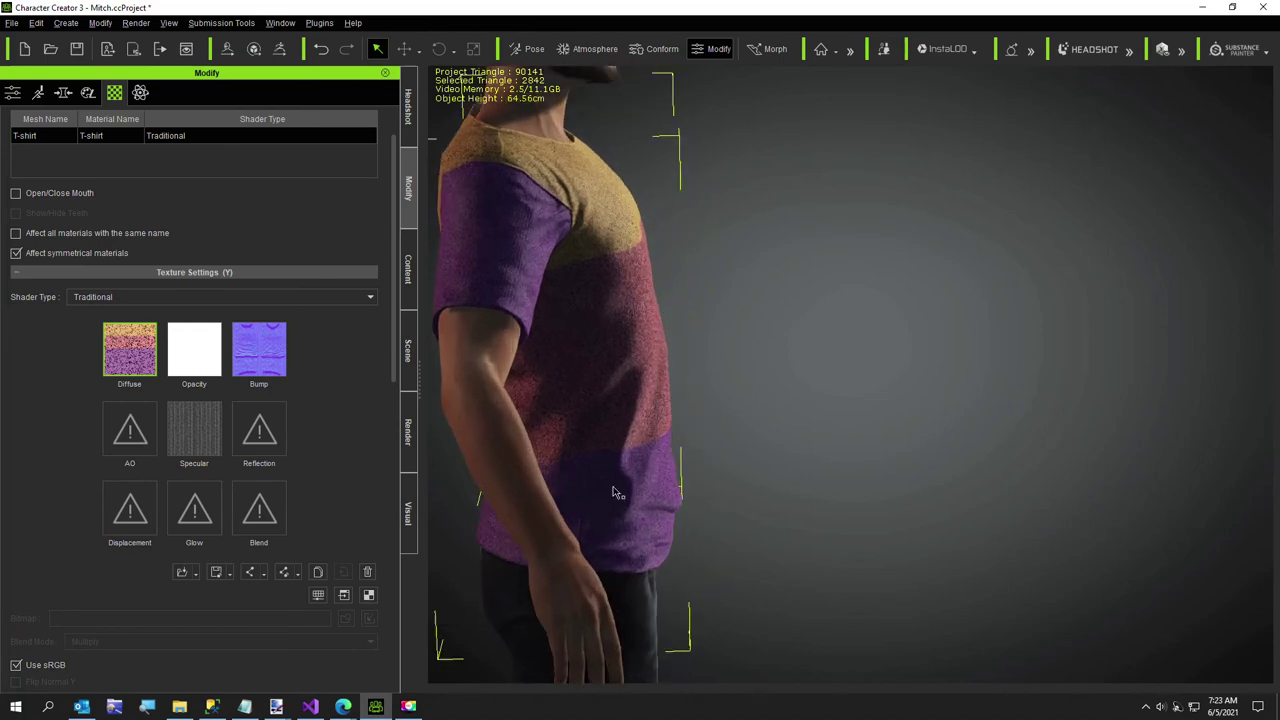
pyautogui.moveTo(611, 491); pyautogui.dragTo(757, 528)
pyautogui.scroll(2, 757, 528)
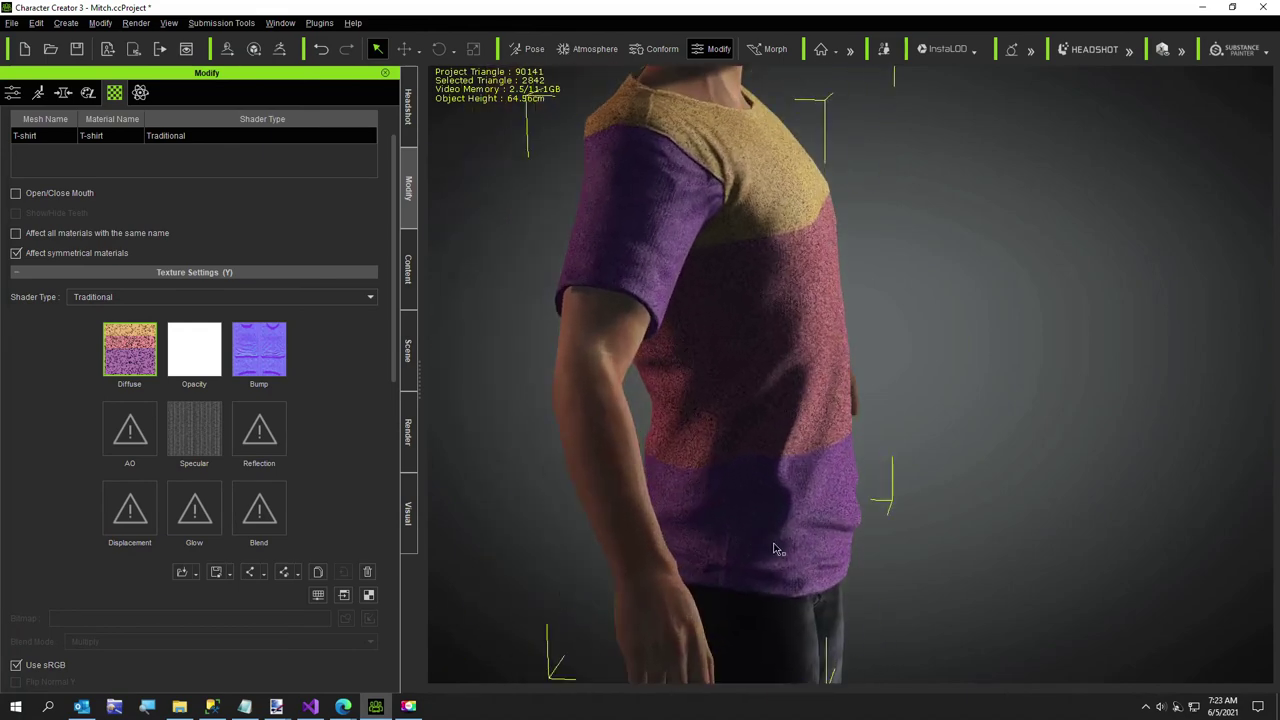
pyautogui.moveTo(808, 562); pyautogui.dragTo(657, 447)
pyautogui.scroll(-2, 675, 528)
pyautogui.scroll(-3, 640, 527)
pyautogui.scroll(-2, 843, 540)
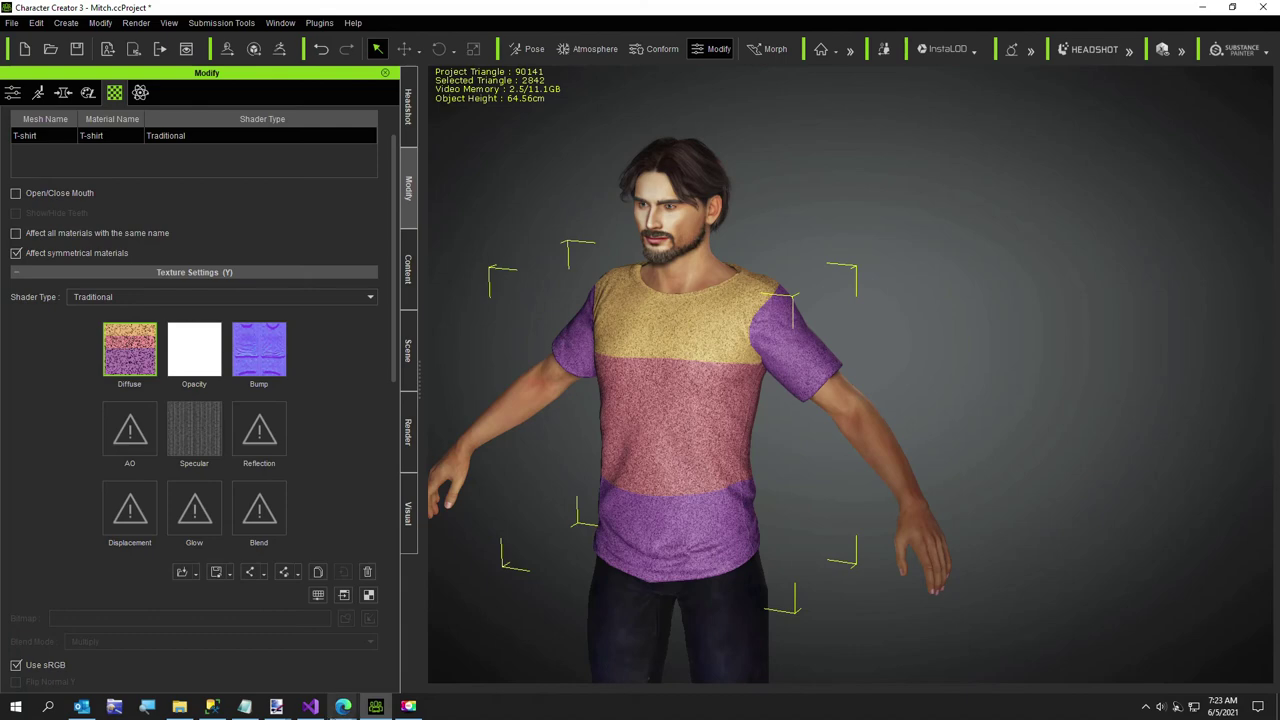
pyautogui.rightClick(343, 707)
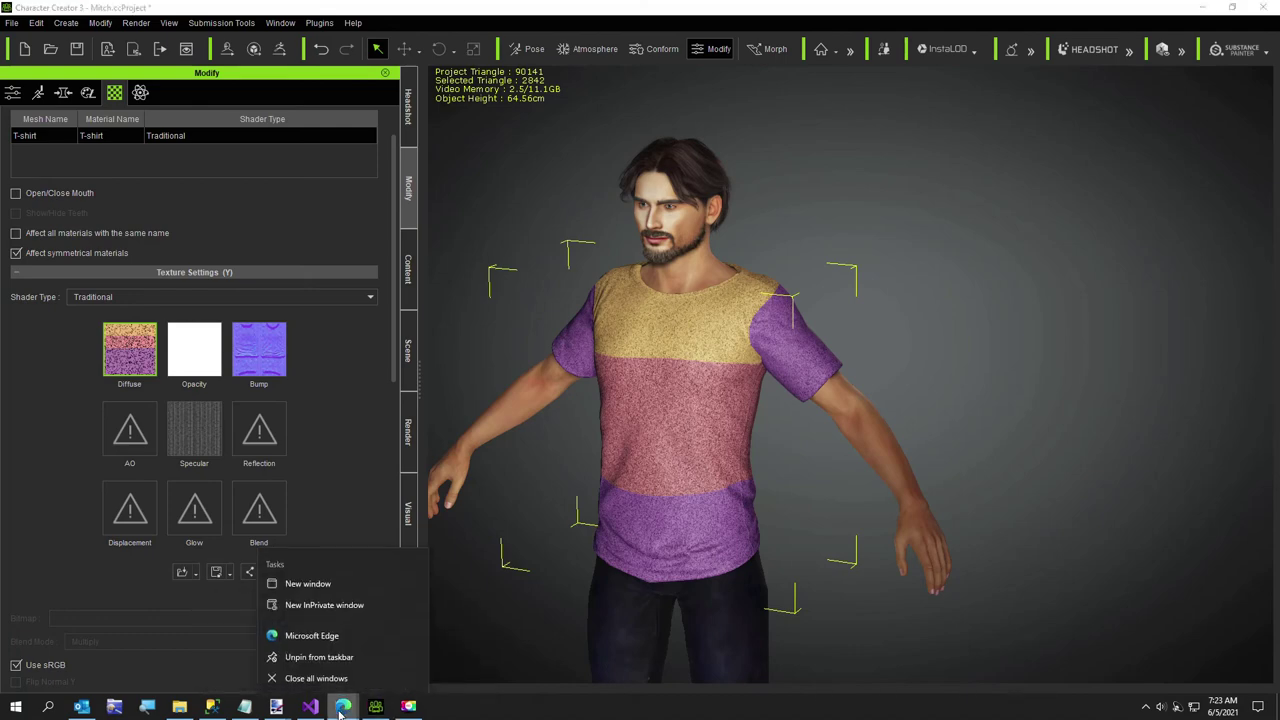
# Bring up the GitHub Textures repository page in the Edge browser.
pyautogui.click(343, 707)
pyautogui.click(259, 685)
pyautogui.scroll(3, 322, 160)
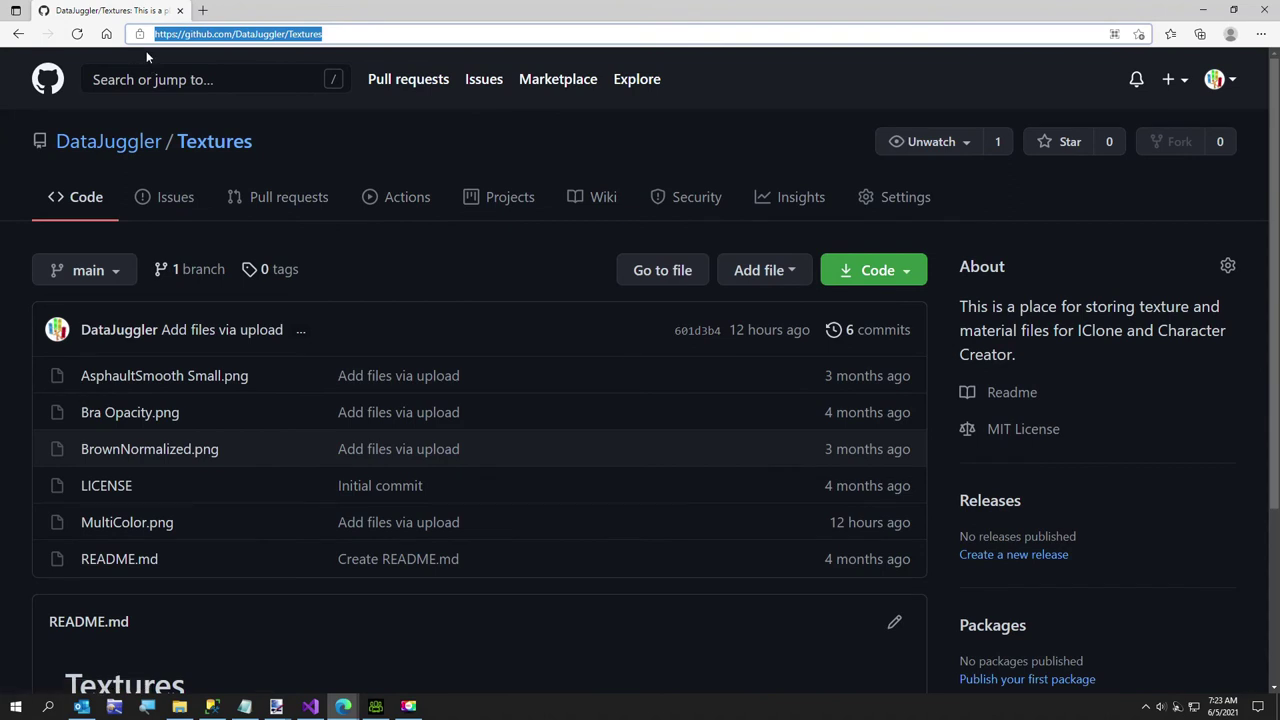
pyautogui.click(335, 33)
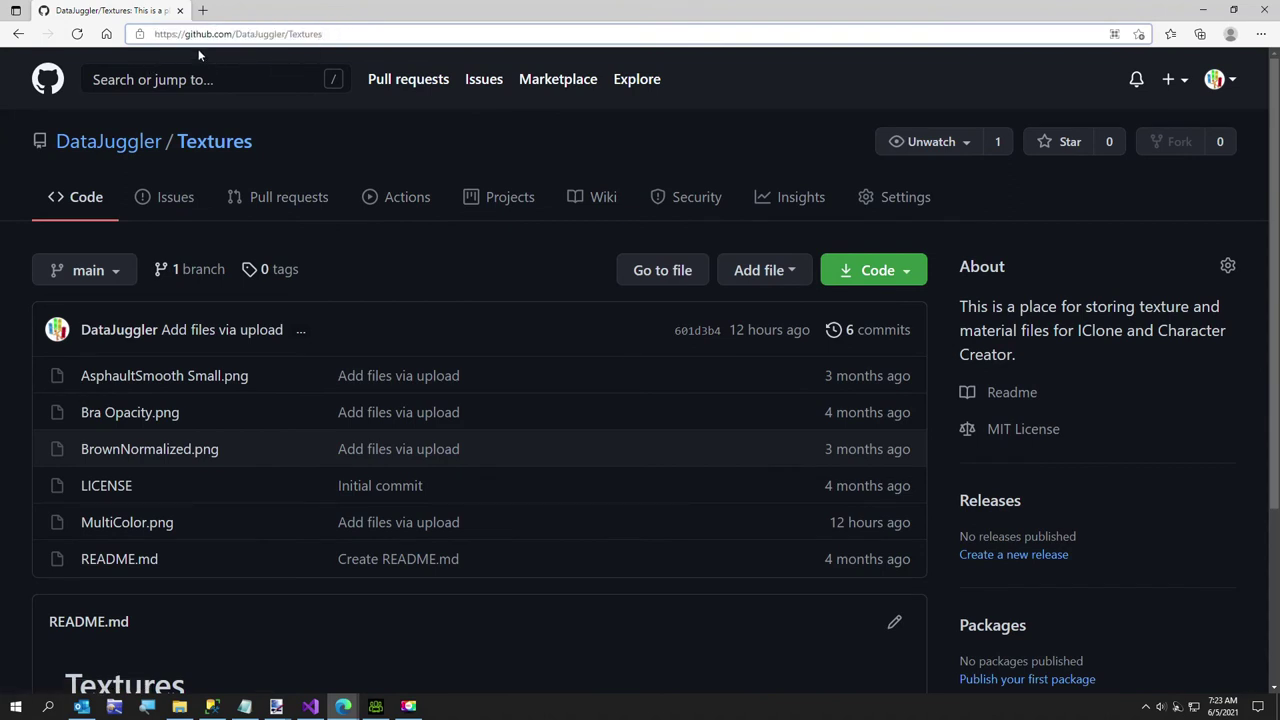
pyautogui.hotkey('ctrl', 'a')
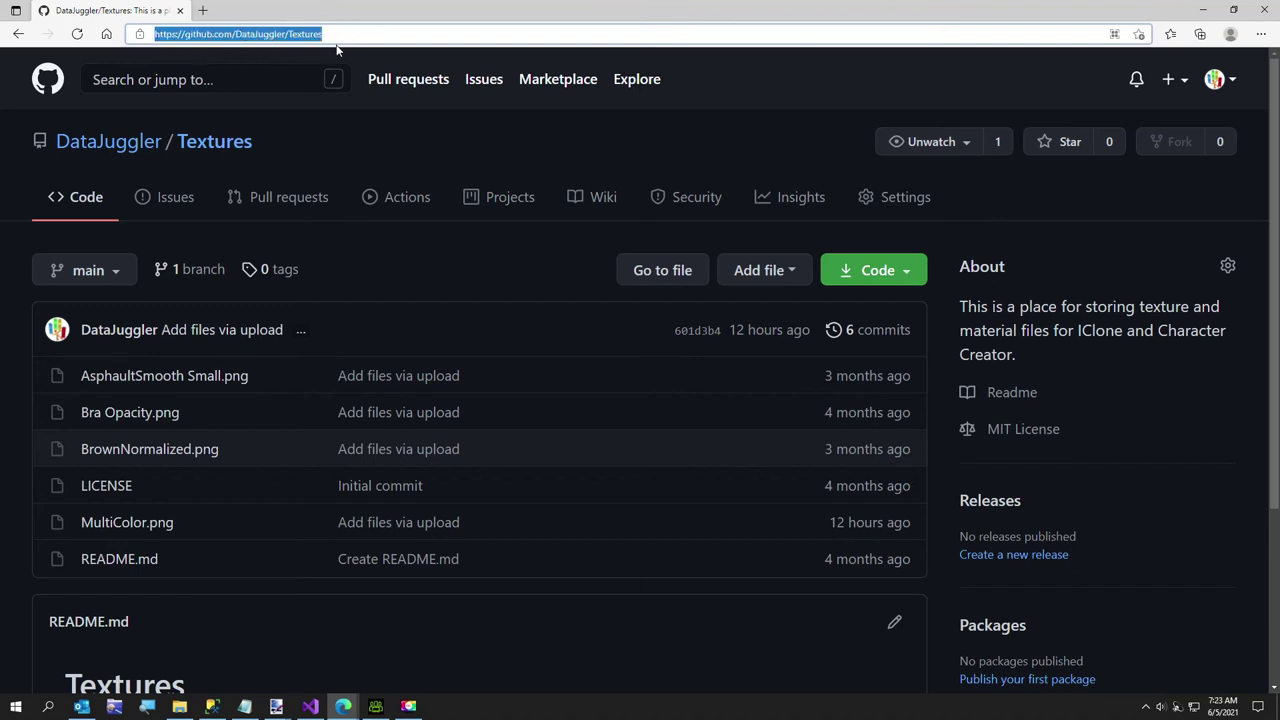
# Upload Three Color Shirt.png with the description 'Added a' and commit it.
pyautogui.click(769, 285)
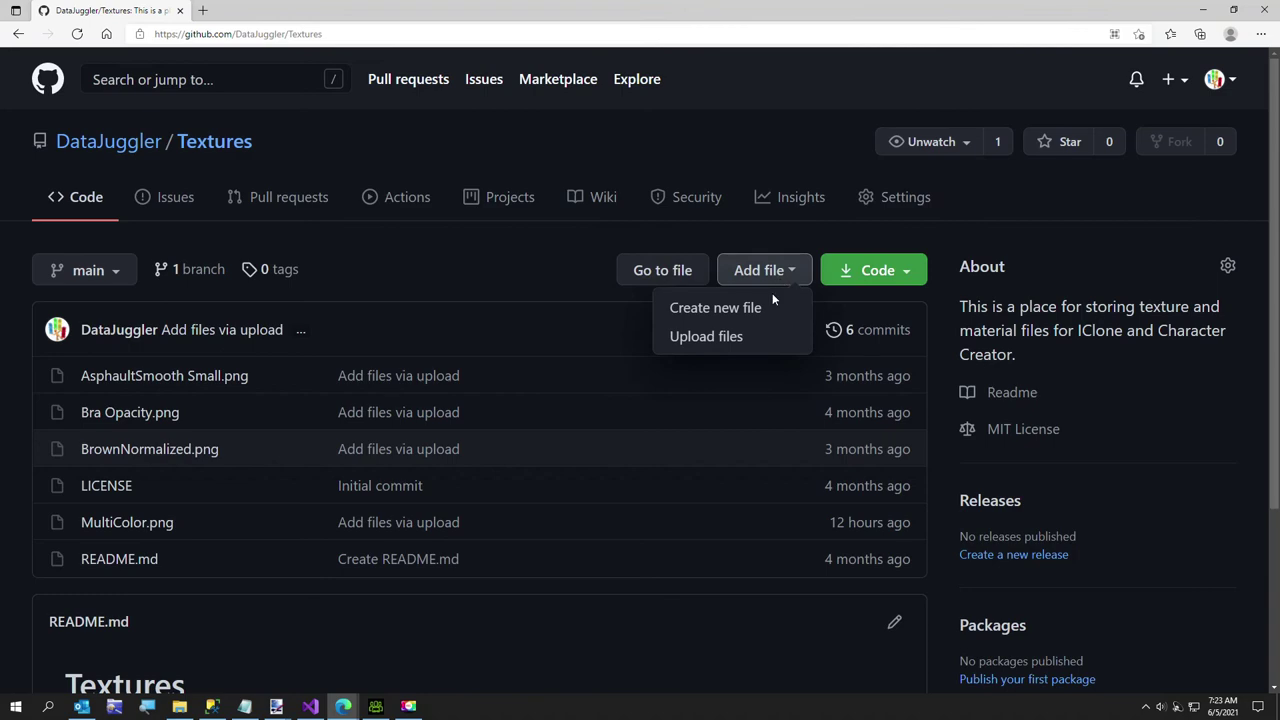
pyautogui.click(740, 336)
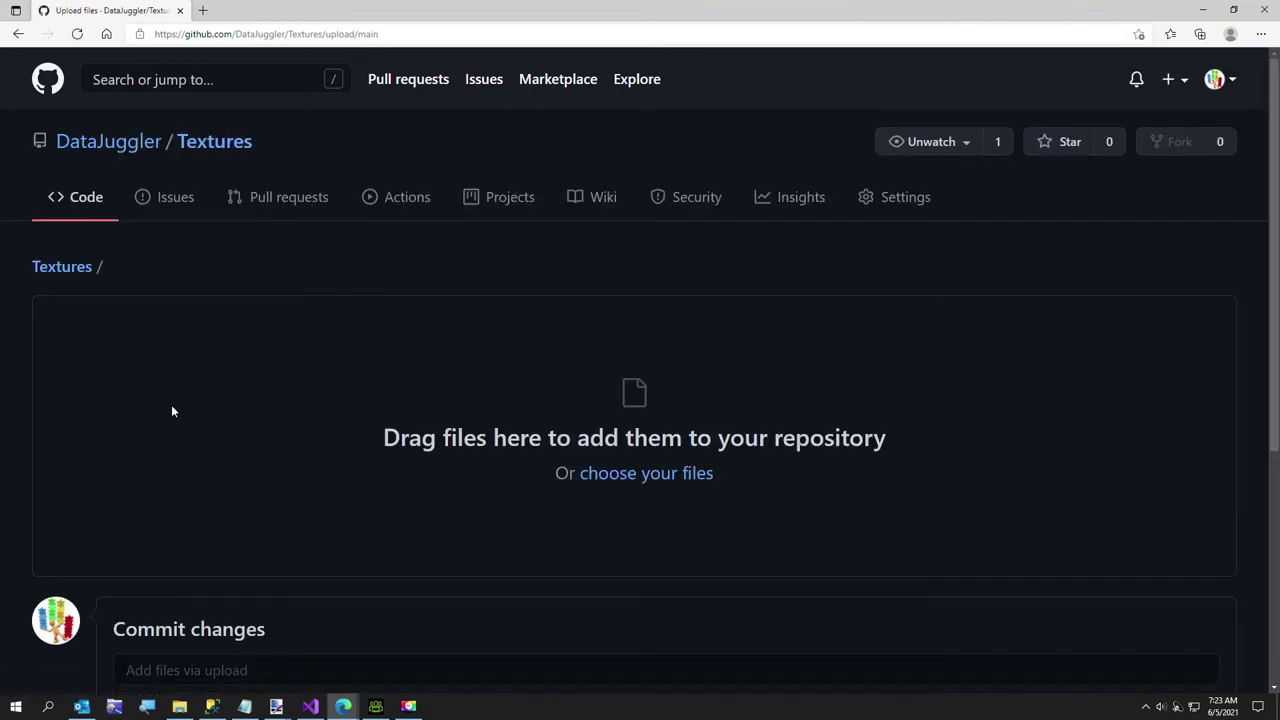
pyautogui.click(604, 476)
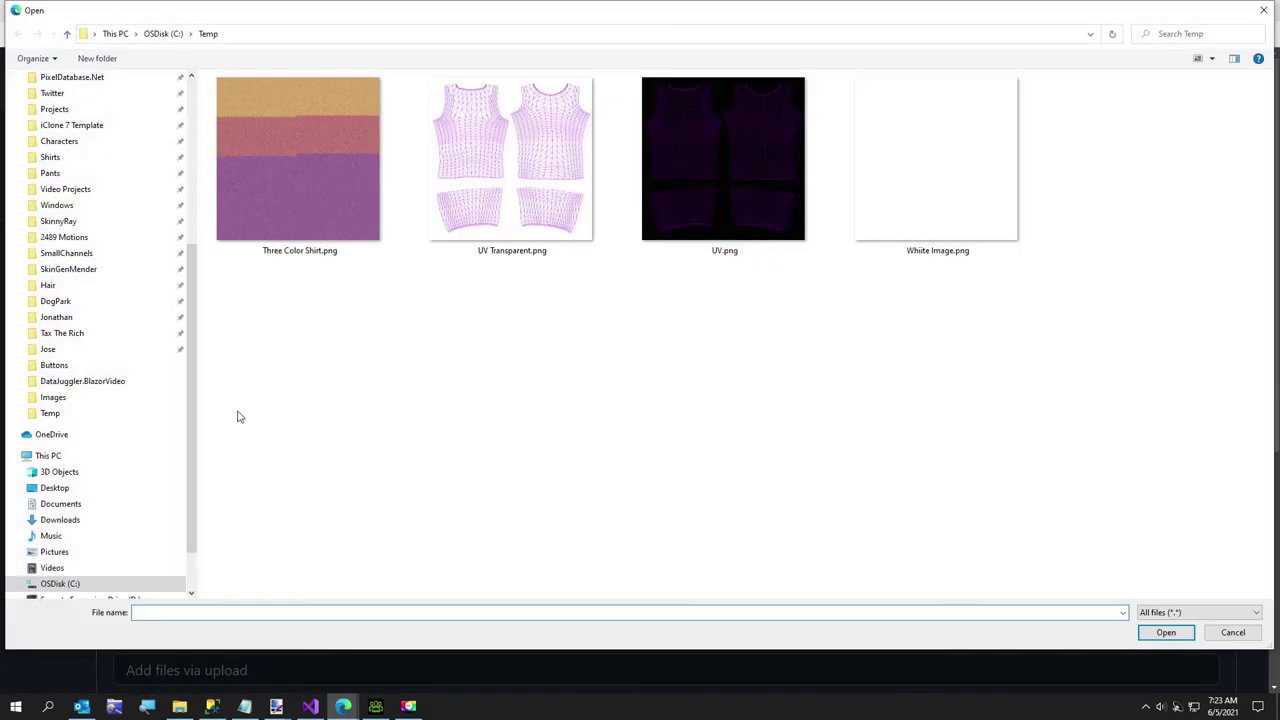
pyautogui.doubleClick(250, 193)
pyautogui.scroll(-3, 236, 270)
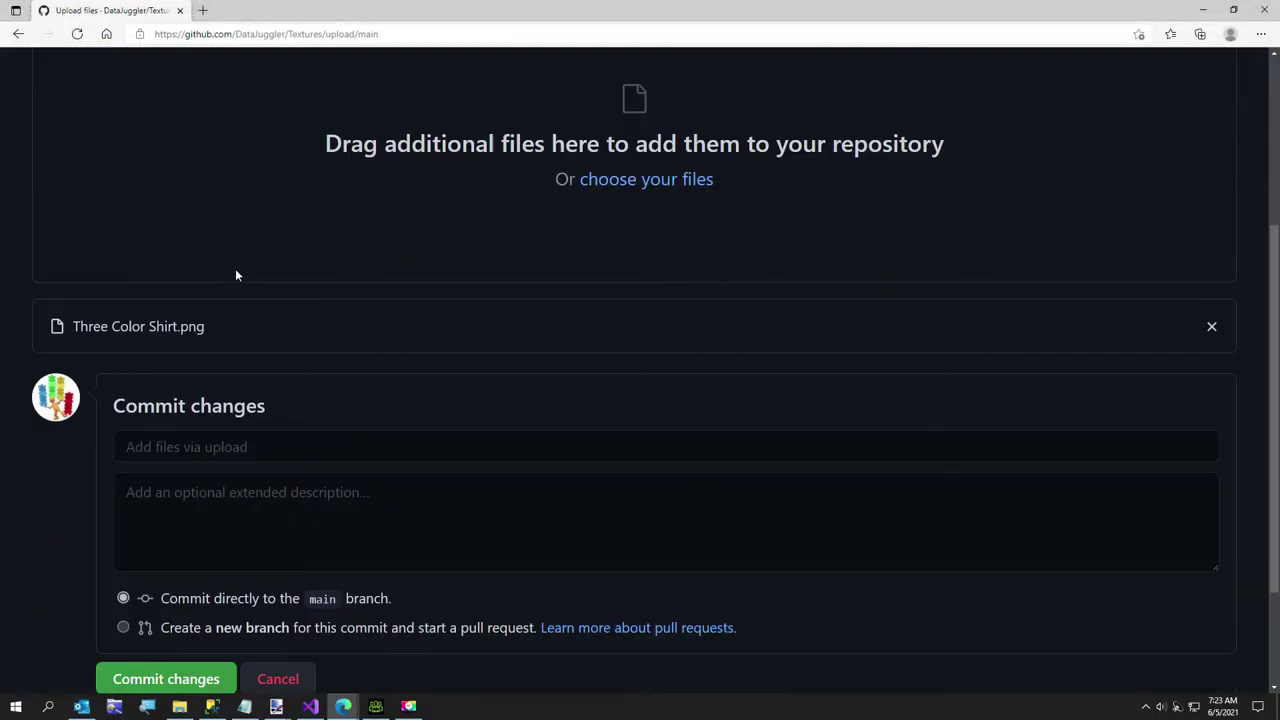
pyautogui.scroll(-2, 236, 300)
pyautogui.click(500, 400)
pyautogui.write('A')
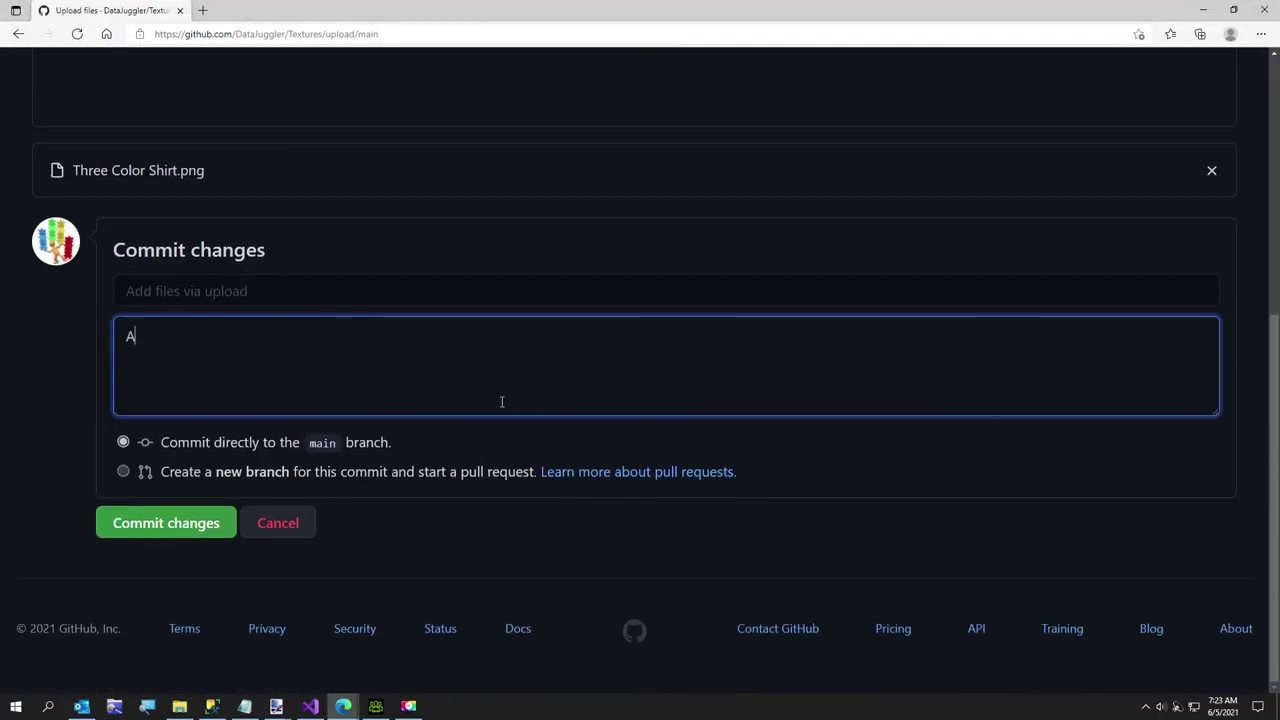
pyautogui.write('dded a three color shirt.')
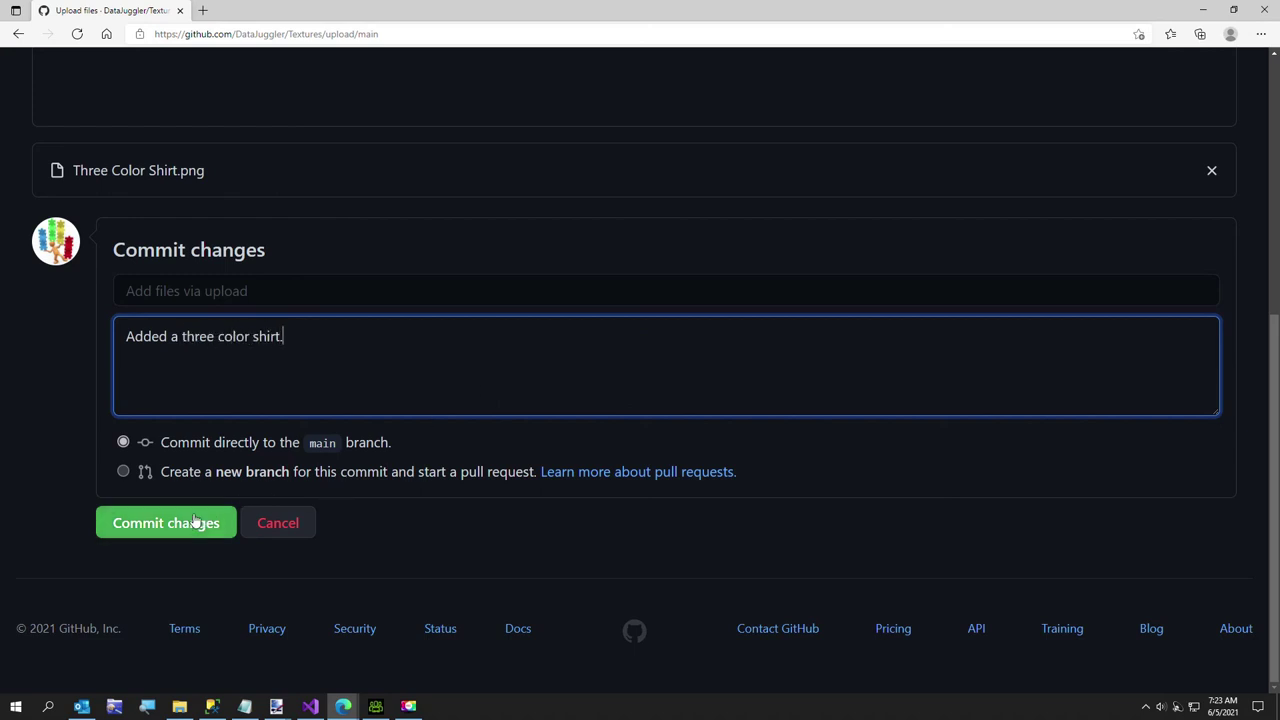
pyautogui.click(194, 523)
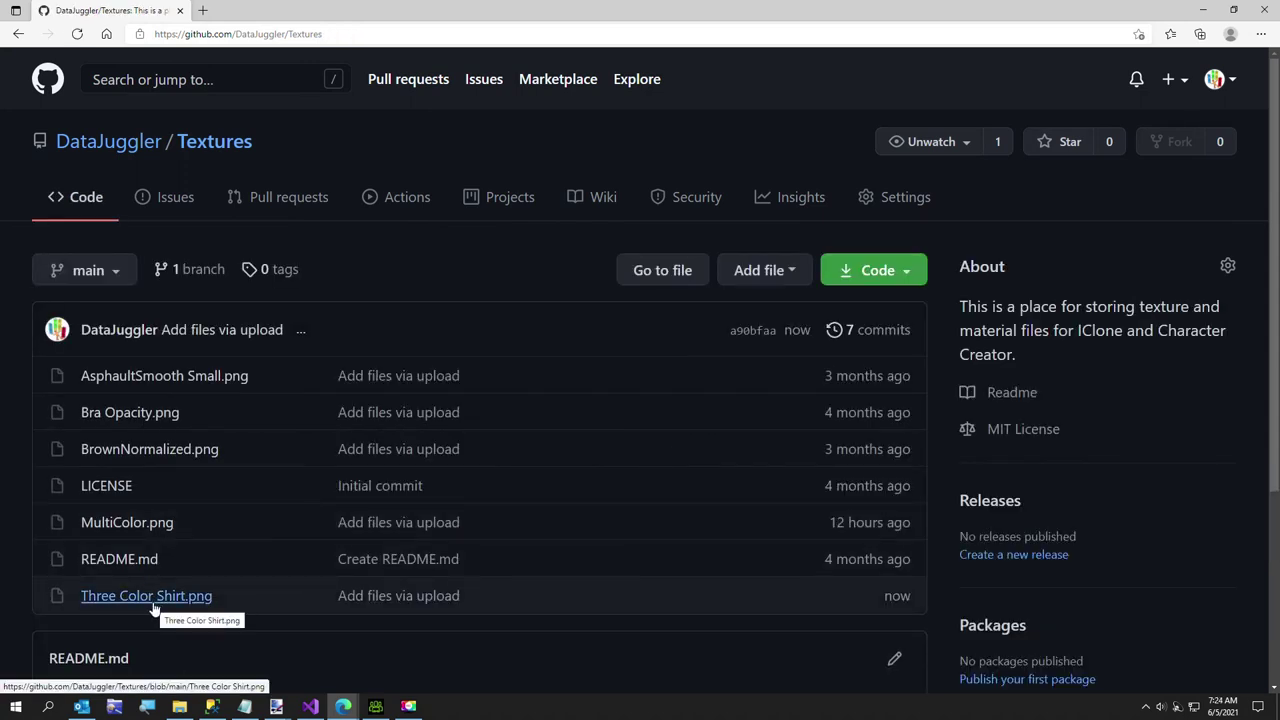
# Bring the Character Creator 3 window back to the front.
pyautogui.click(375, 706)
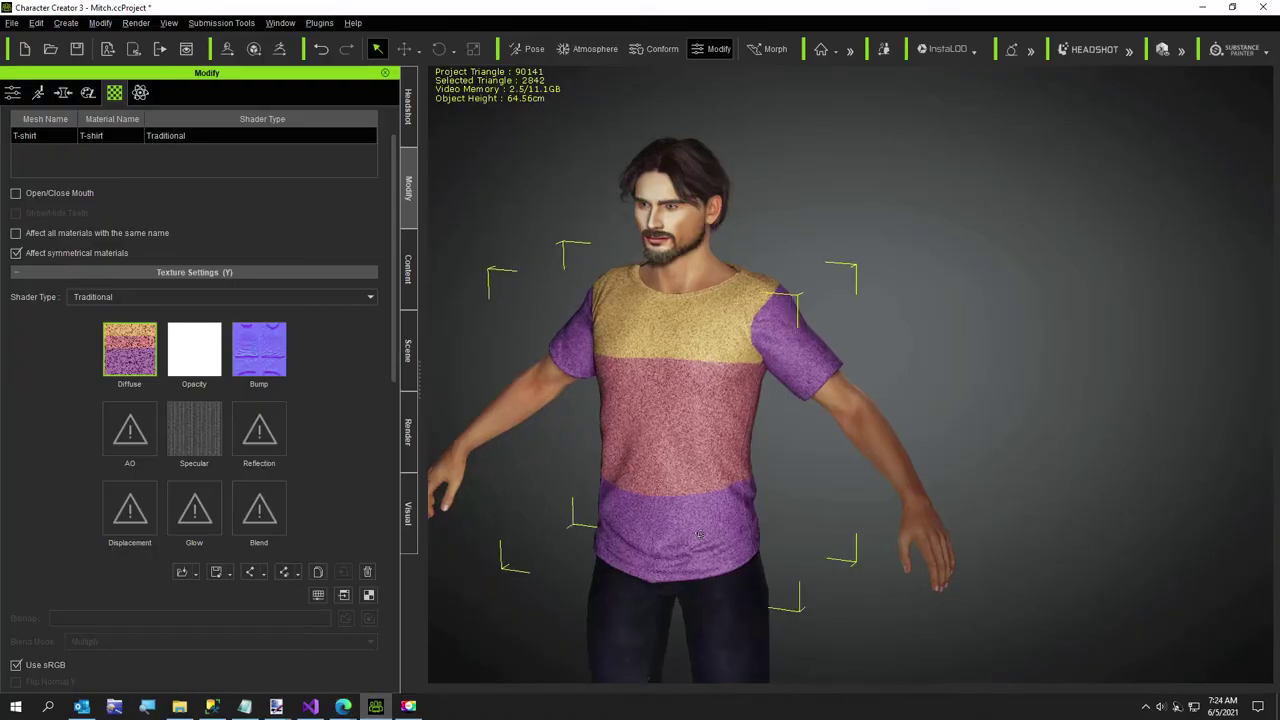